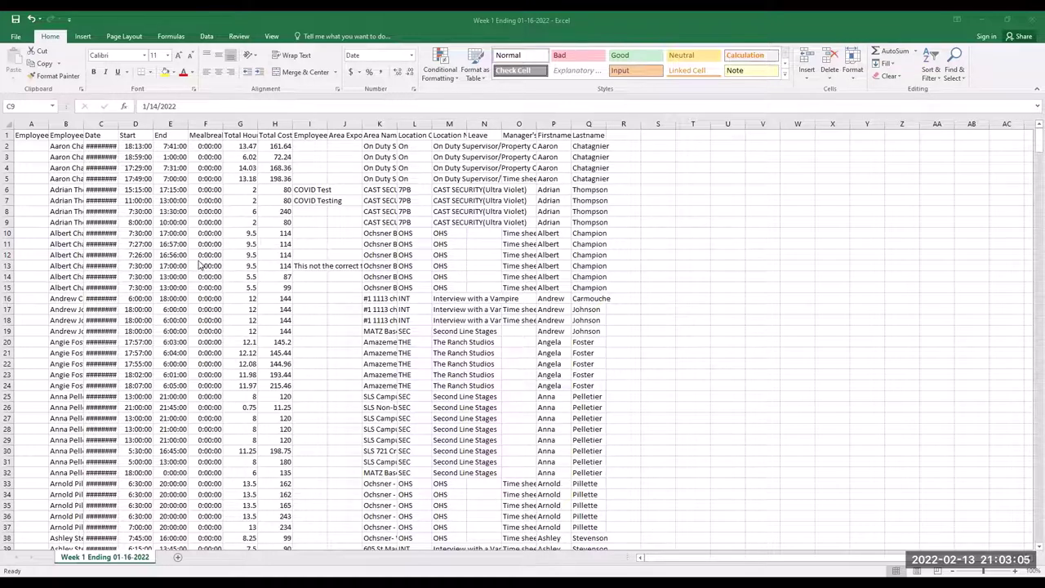
Review the start and end times recorded in rows 6, 9 and 17 of the timesheet
{"action": "left_click", "coordinate": [504, 310]}
{"action": "left_click", "coordinate": [245, 371]}
{"action": "left_click", "coordinate": [170, 310]}
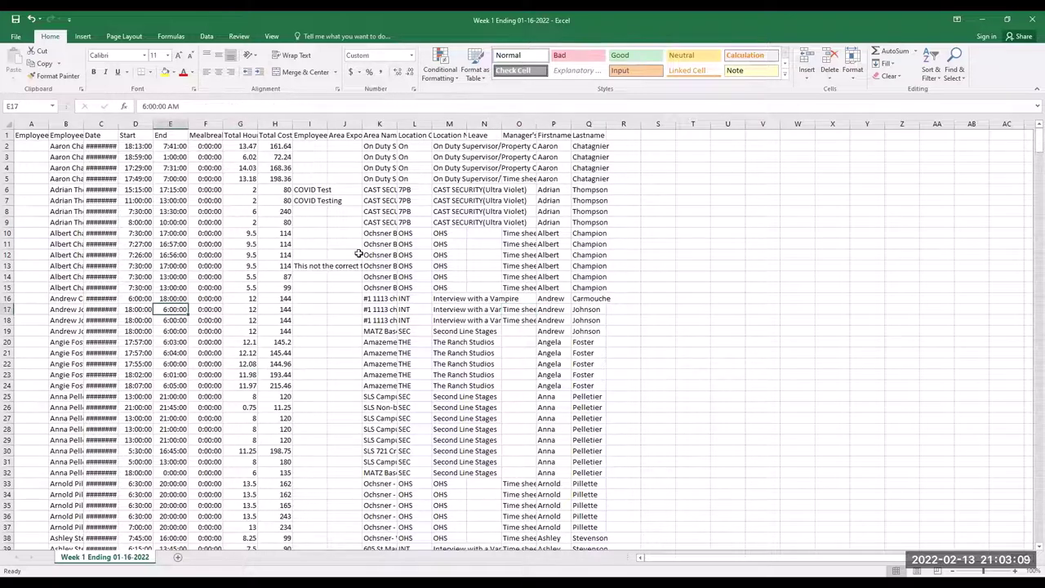
{"action": "left_click", "coordinate": [140, 223]}
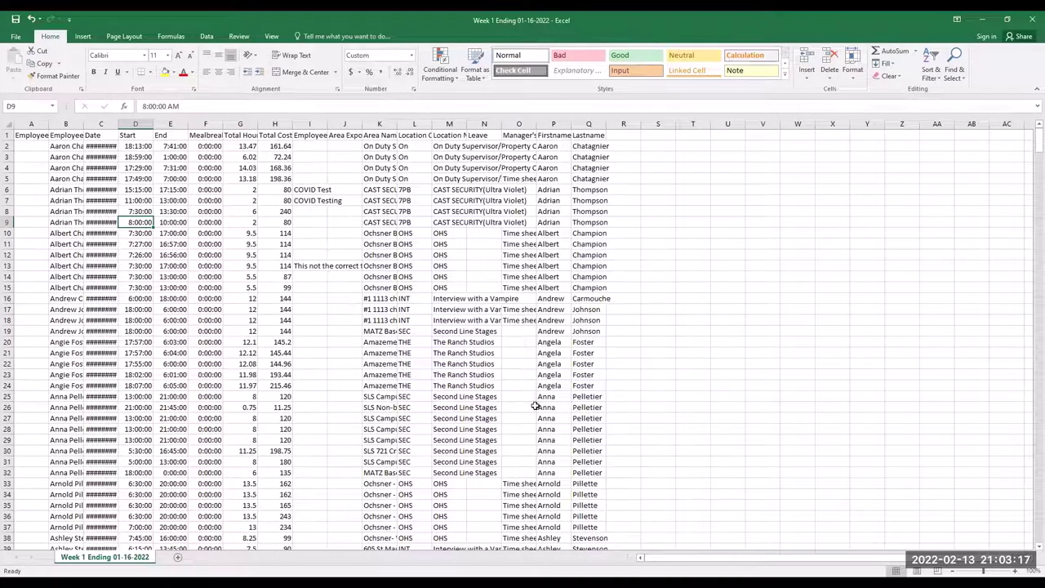
{"action": "scroll", "coordinate": [532, 403], "scroll_direction": "down", "scroll_amount": 11}
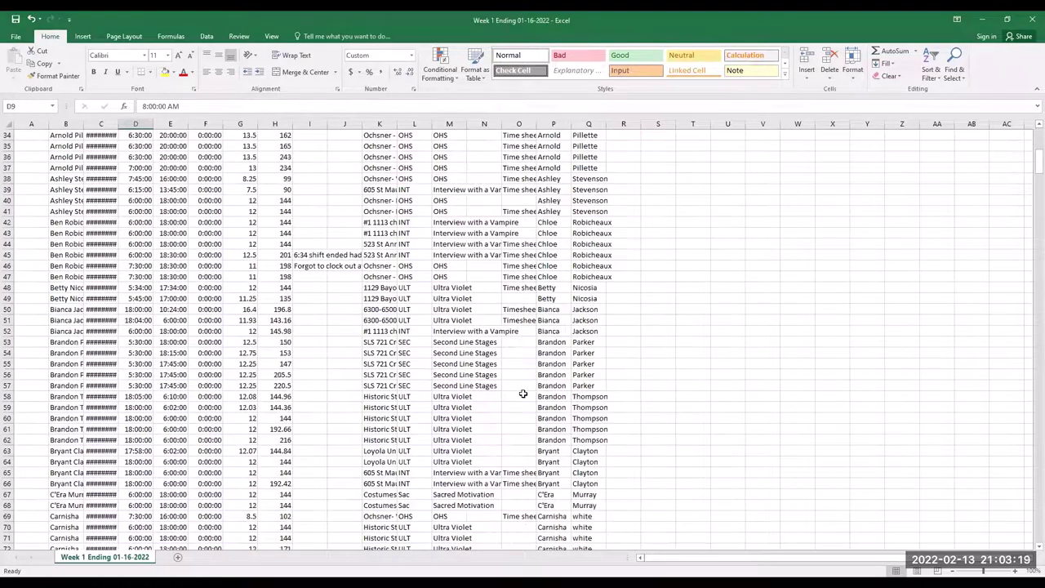
{"action": "scroll", "coordinate": [523, 394], "scroll_direction": "up", "scroll_amount": 11}
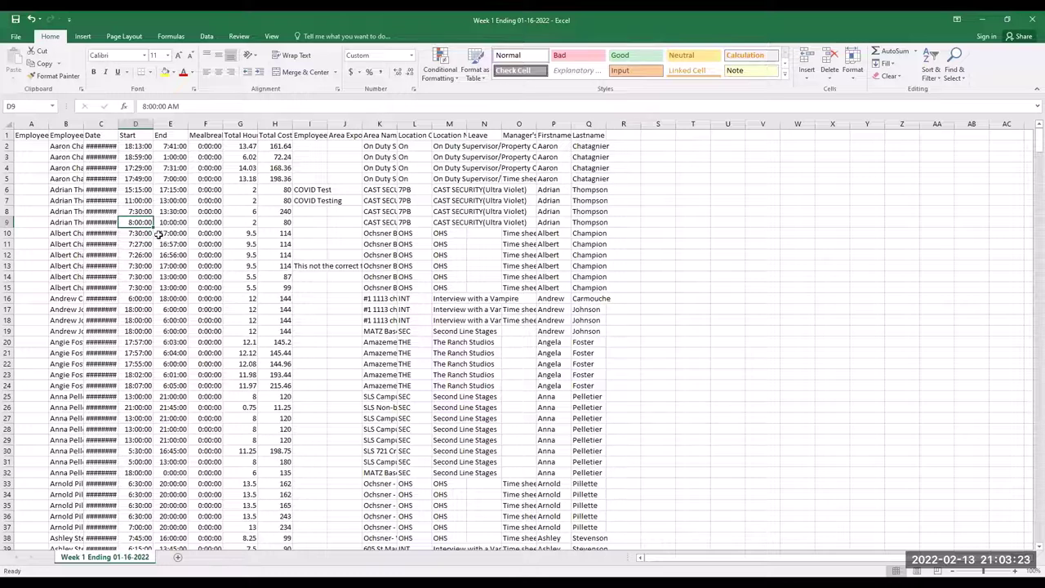
{"action": "left_click", "coordinate": [181, 192]}
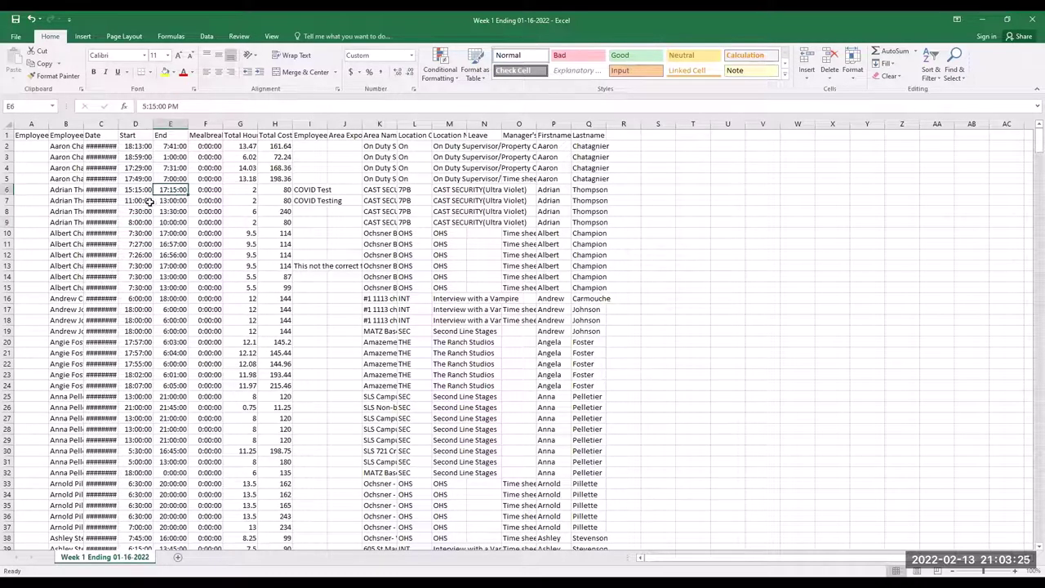
Insert a PivotTable from the detected timesheet range onto a new worksheet
{"action": "left_click", "coordinate": [85, 37]}
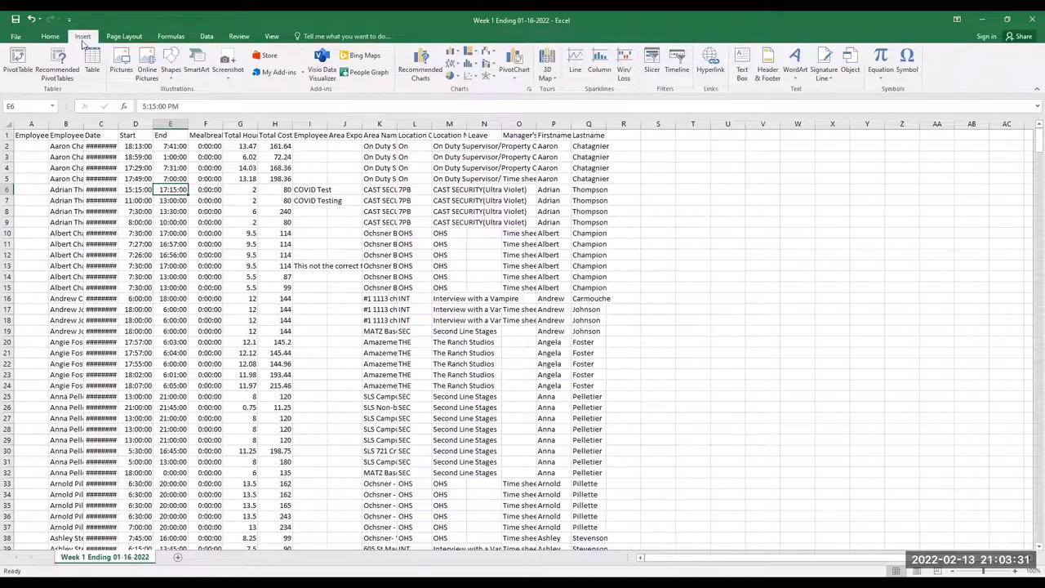
{"action": "left_click", "coordinate": [18, 69]}
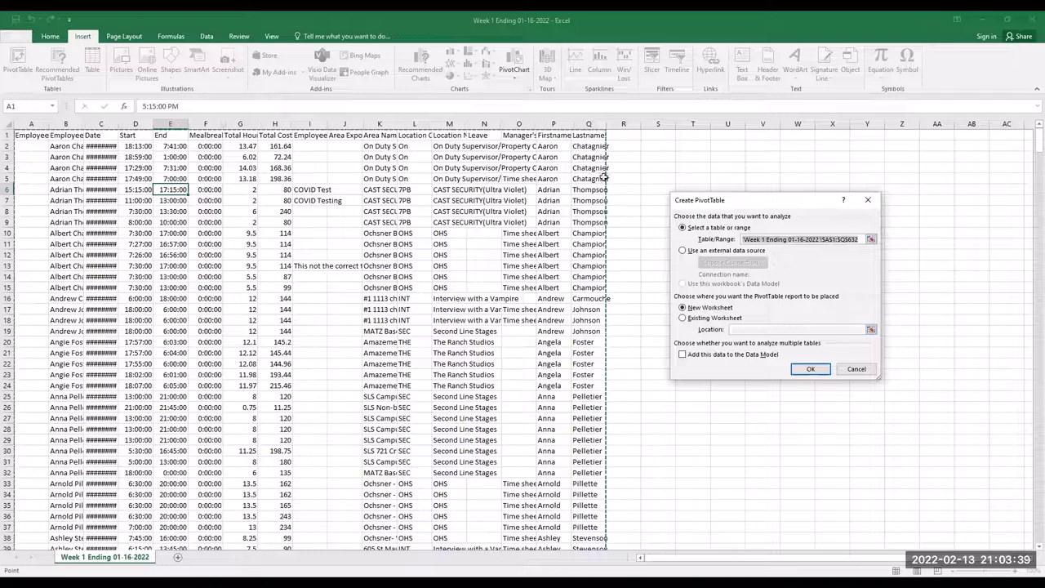
{"action": "scroll", "coordinate": [516, 314], "scroll_direction": "down", "scroll_amount": 6}
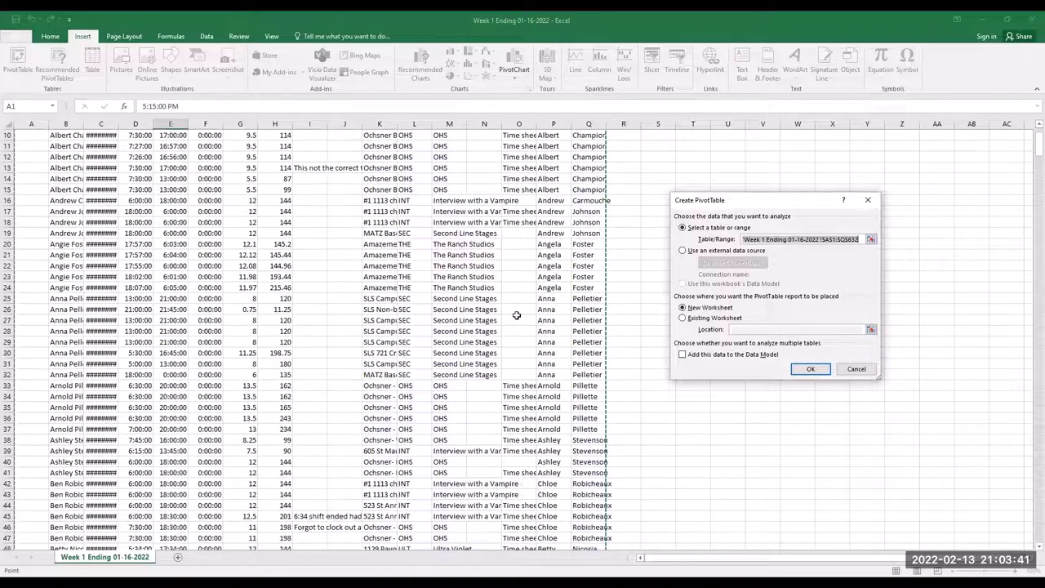
{"action": "scroll", "coordinate": [517, 315], "scroll_direction": "down", "scroll_amount": 20}
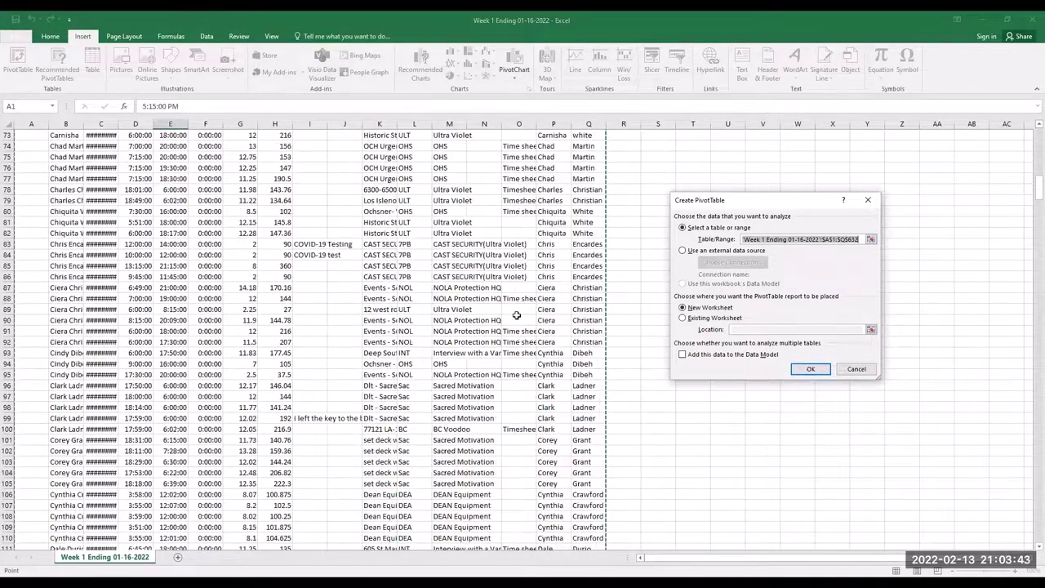
{"action": "scroll", "coordinate": [516, 315], "scroll_direction": "up", "scroll_amount": 20}
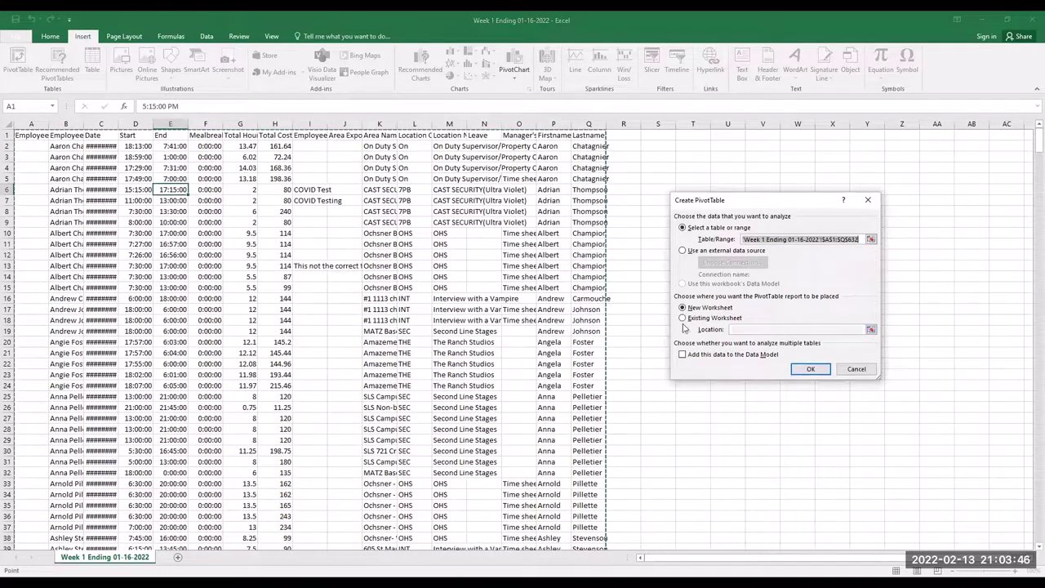
{"action": "left_click", "coordinate": [803, 369]}
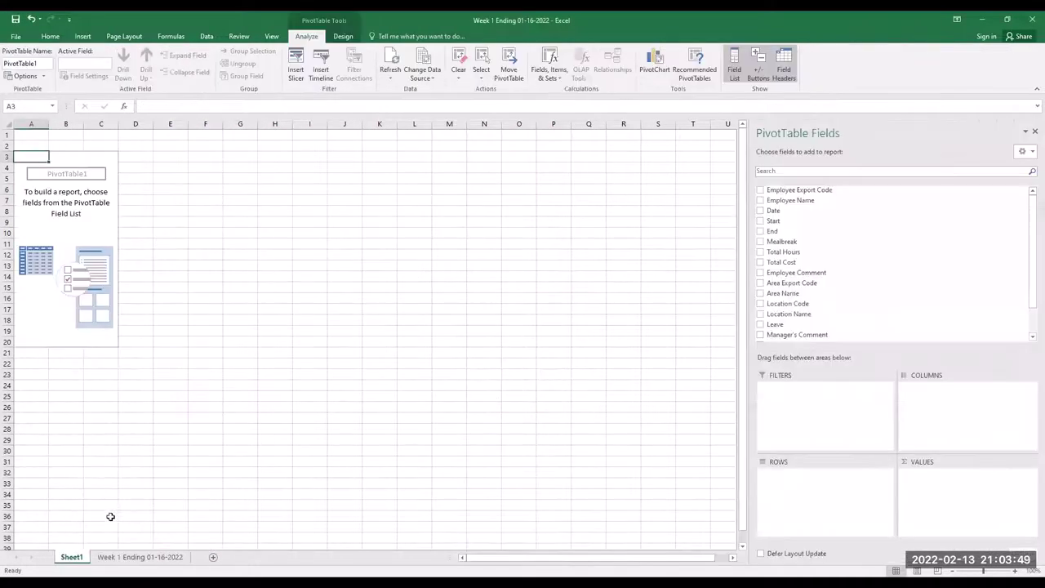
Rename the Sheet1 tab to 'PivotTable'
{"action": "double_click", "coordinate": [72, 557]}
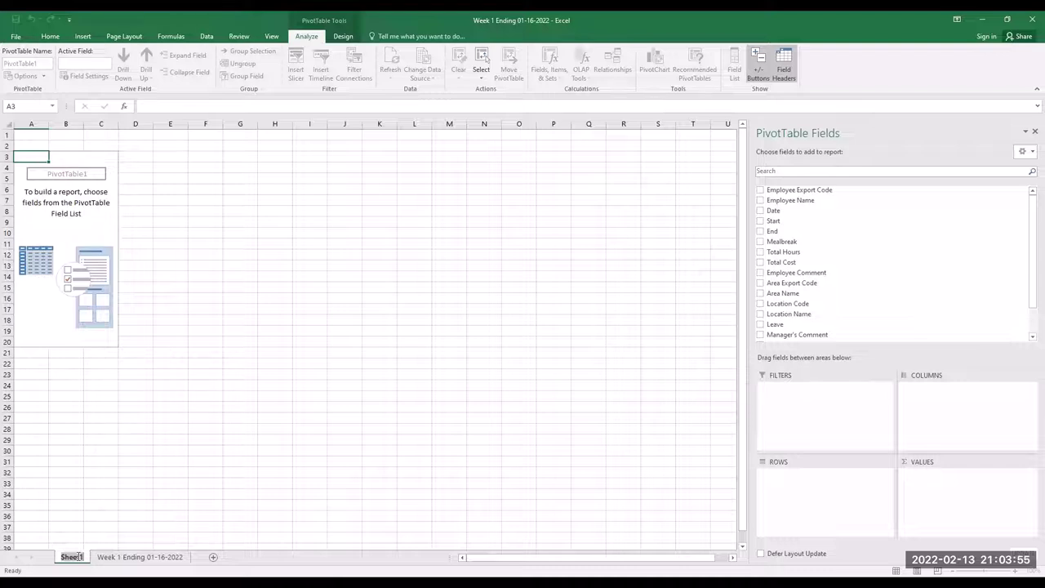
{"action": "type", "text": "Pi"}
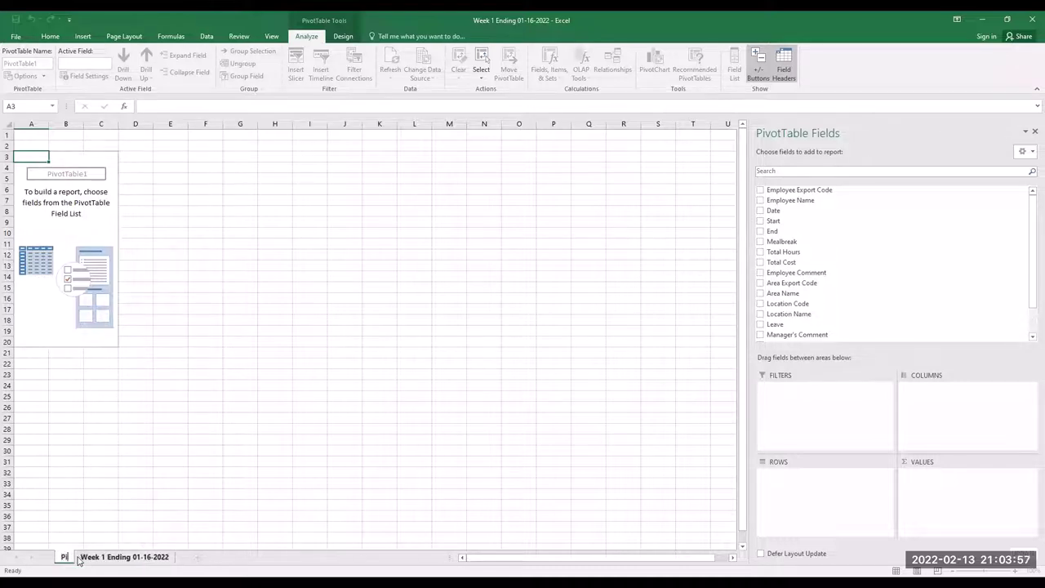
{"action": "type", "text": "votTable"}
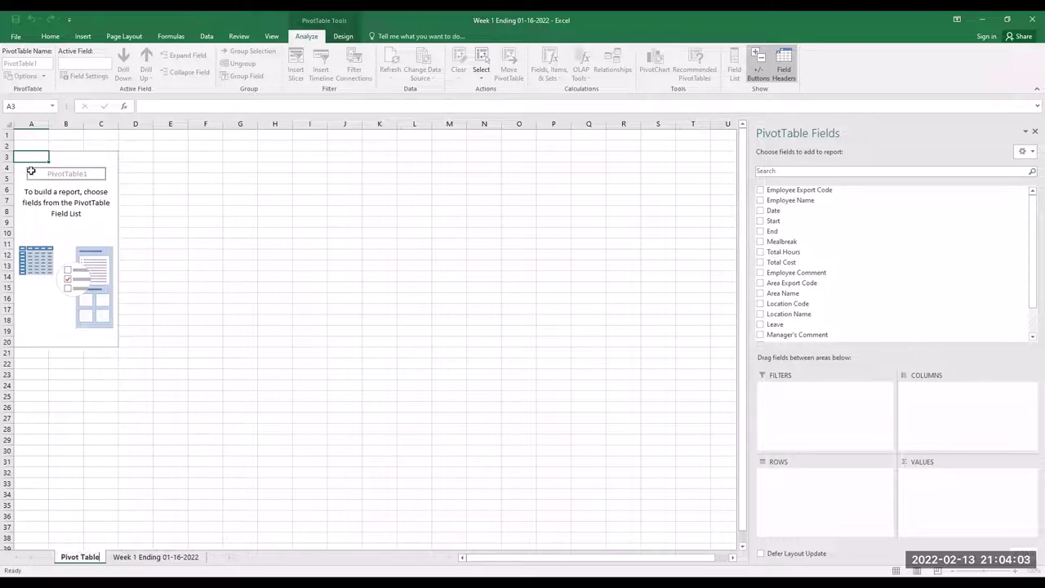
{"action": "left_click", "coordinate": [28, 157]}
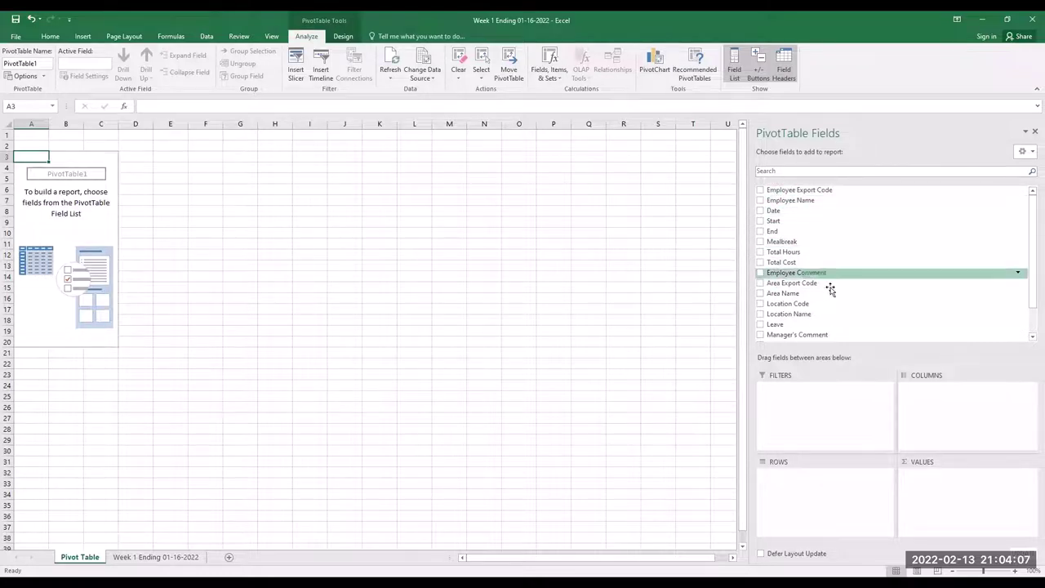
Enlarge the PivotTable Fields list and put Lastname in the Rows area
{"action": "left_click_drag", "start_coordinate": [866, 349], "coordinate": [865, 388]}
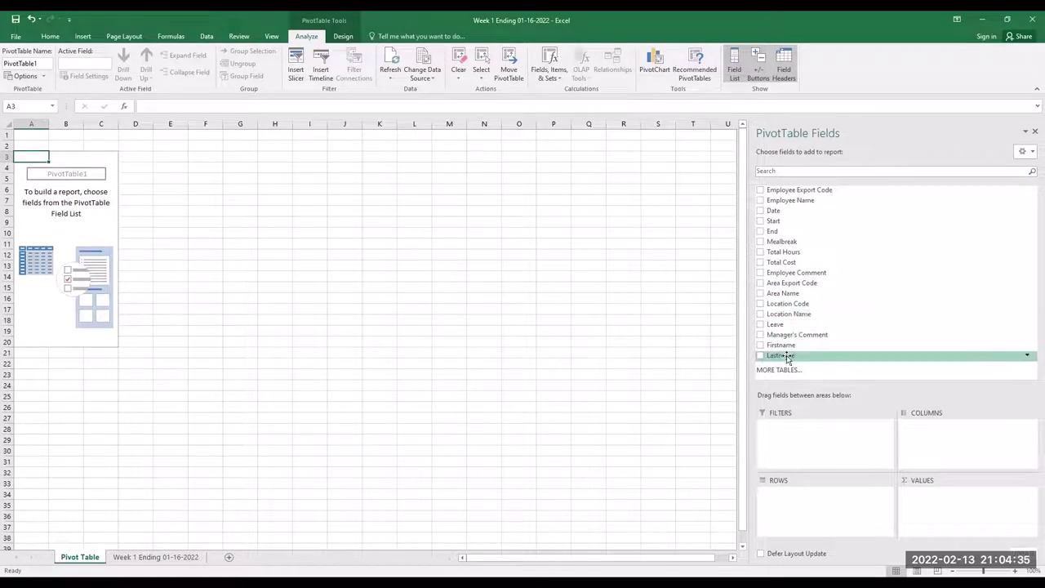
{"action": "left_click_drag", "start_coordinate": [786, 359], "coordinate": [784, 506]}
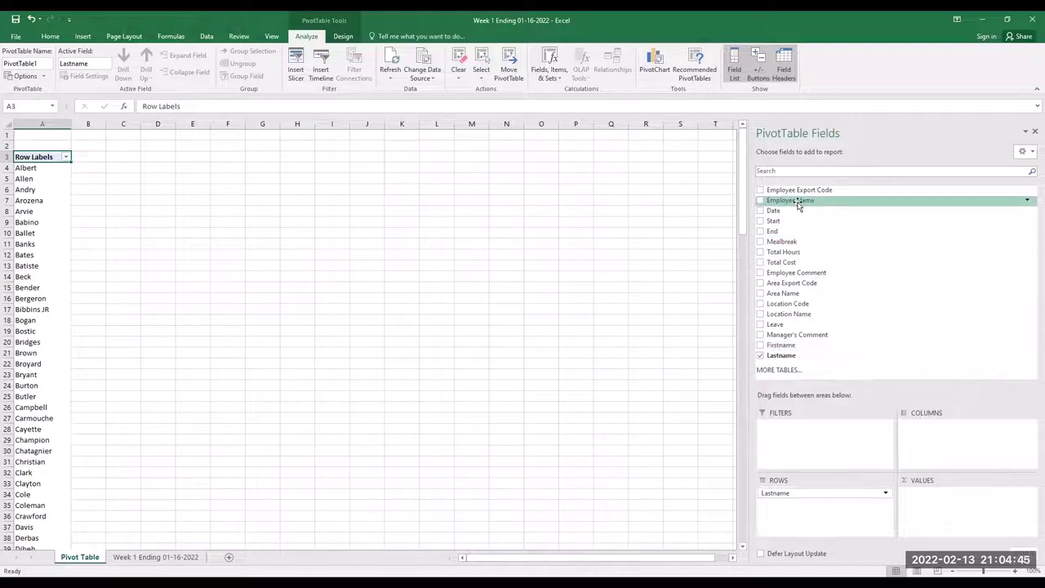
Nest Employee Name under Lastname in Rows and add Sum of Total Hours to Values
{"action": "left_click_drag", "start_coordinate": [802, 205], "coordinate": [790, 513]}
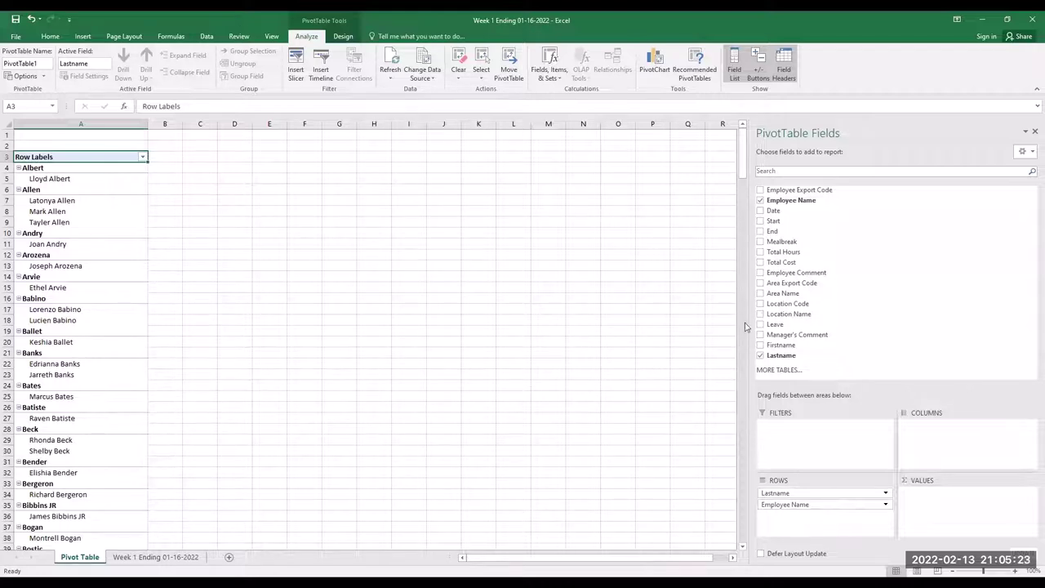
{"action": "left_click_drag", "start_coordinate": [792, 254], "coordinate": [938, 512]}
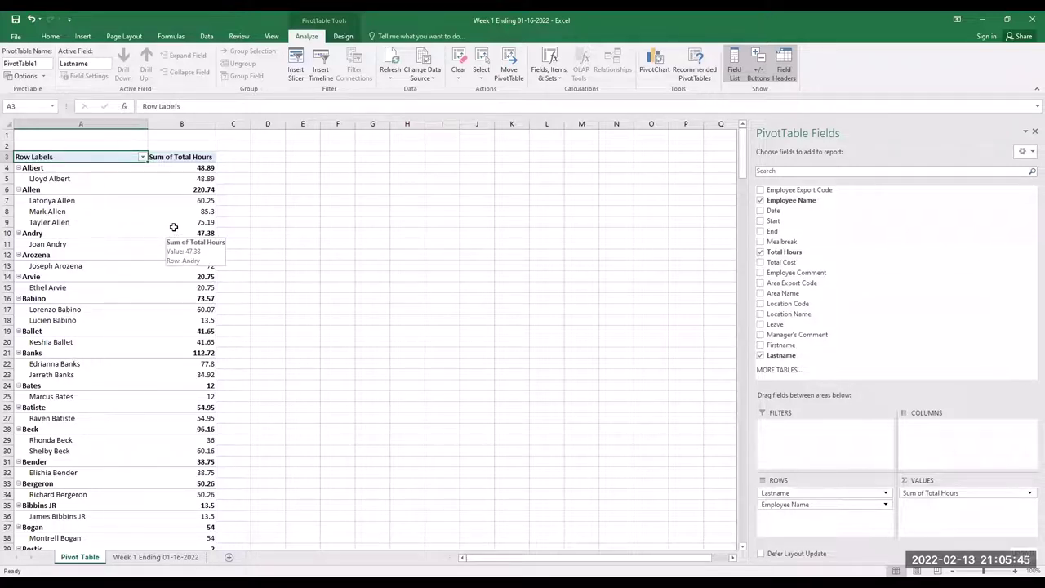
Set the pivot table's Subtotals option to Do Not Show Subtotals
{"action": "left_click", "coordinate": [344, 37]}
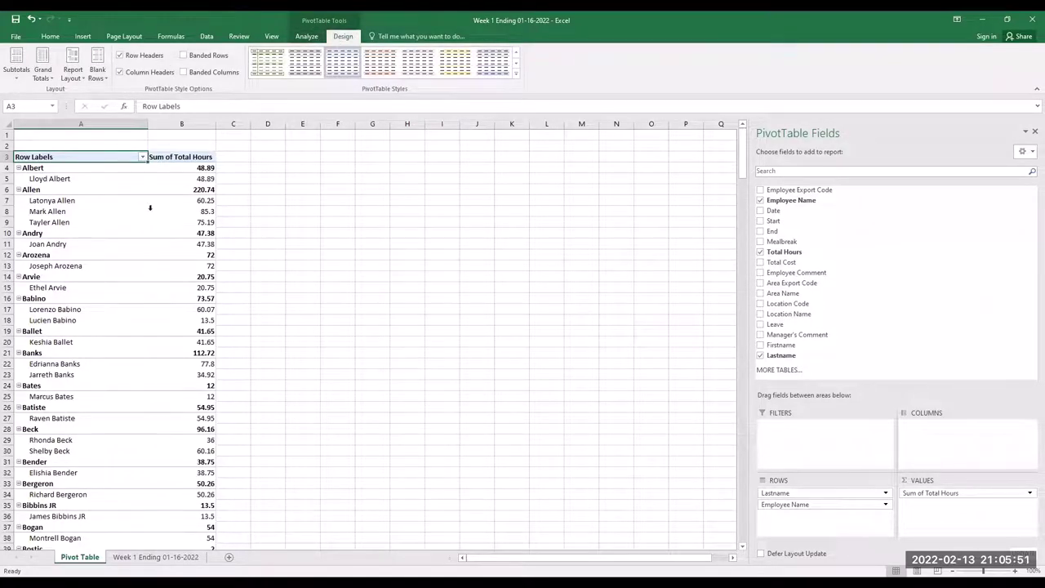
{"action": "left_click", "coordinate": [16, 74]}
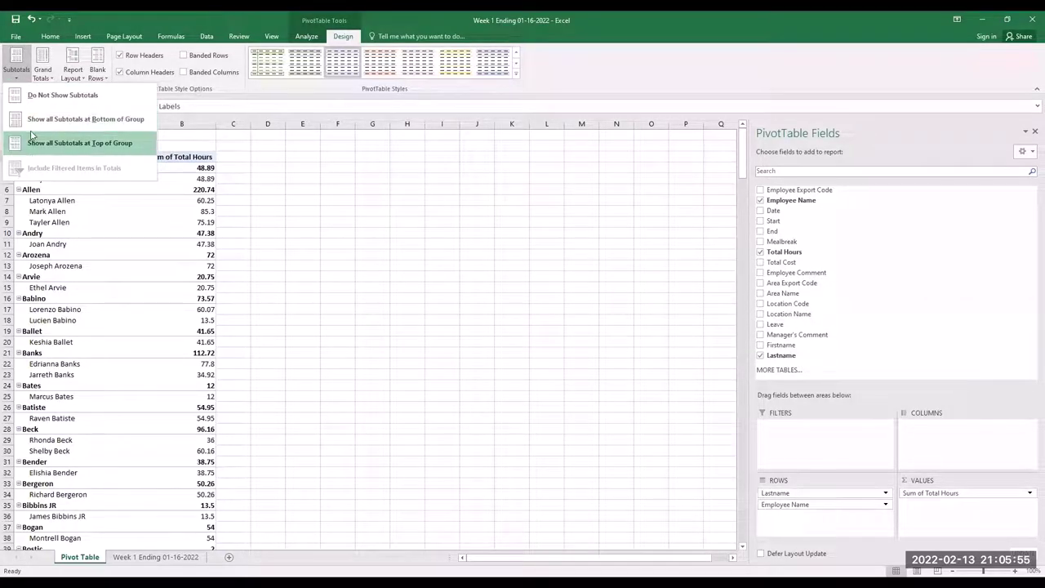
{"action": "left_click", "coordinate": [119, 101]}
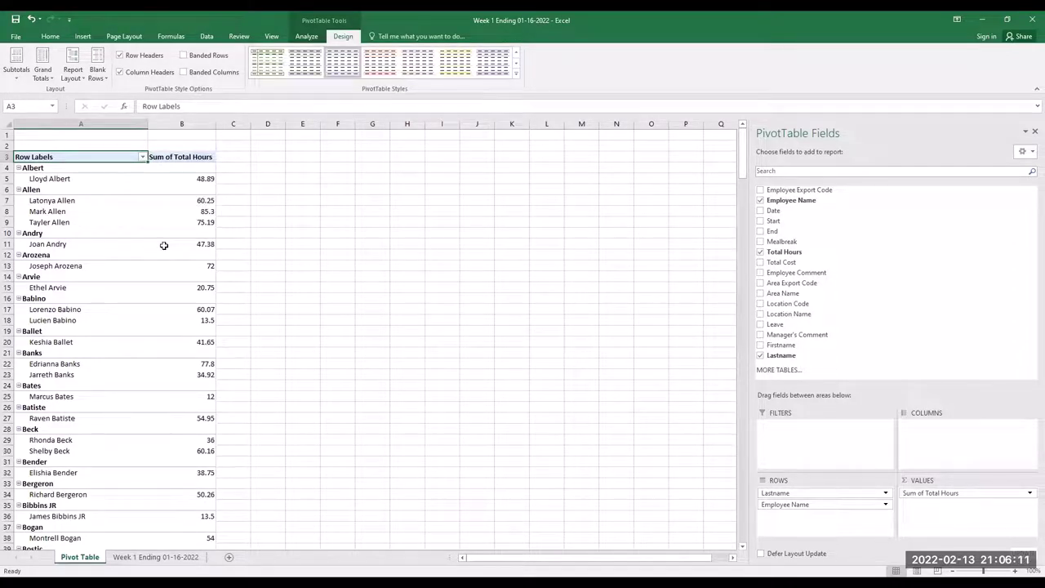
{"action": "mouse_move", "coordinate": [164, 245]}
Copy the pivot names and hours from A4 (Albert) down, excluding the Grand Total row
{"action": "left_click_drag", "start_coordinate": [28, 168], "coordinate": [182, 558]}
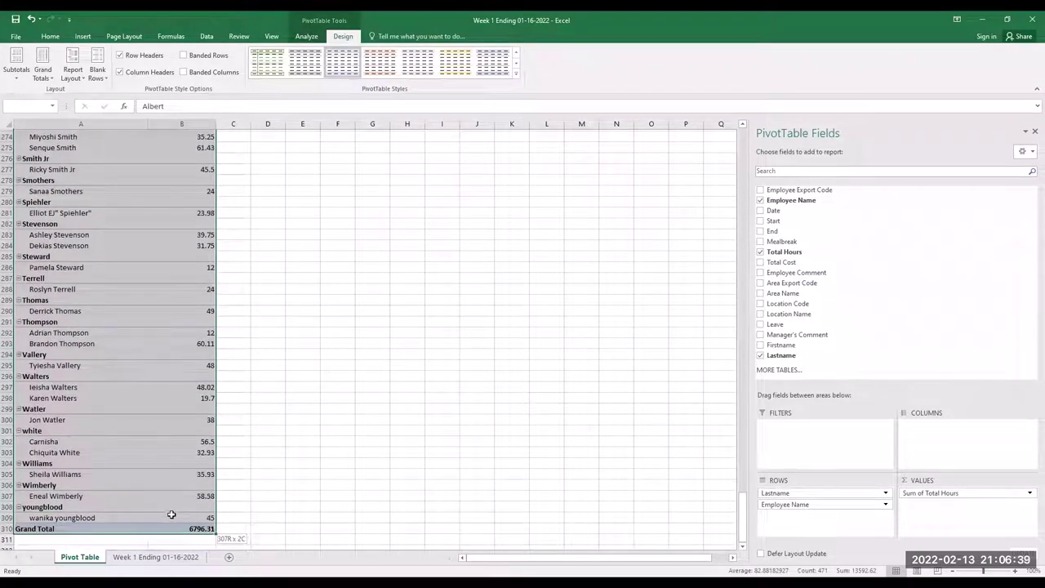
{"action": "key", "text": "shift+Up"}
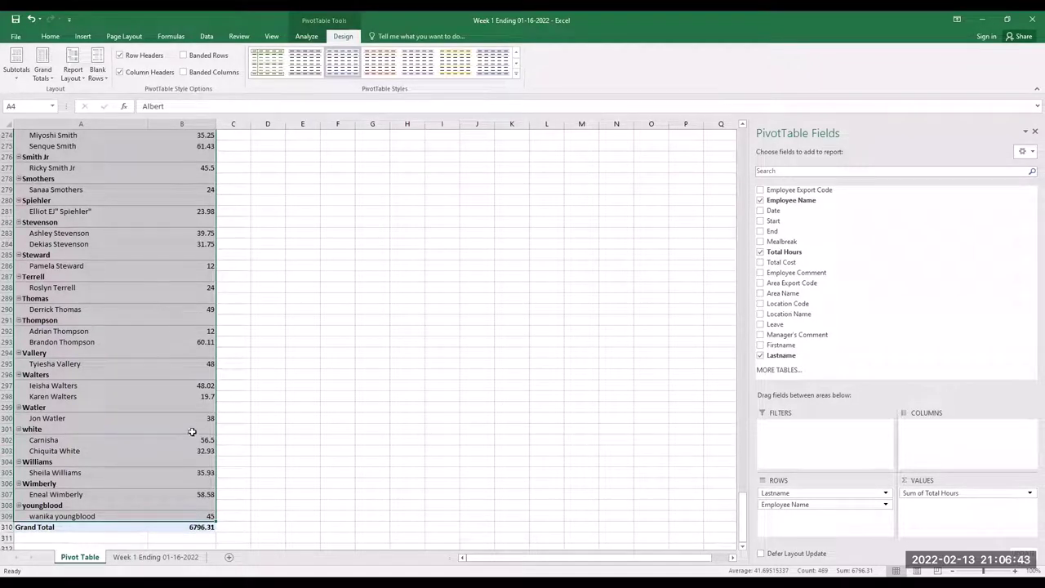
{"action": "right_click", "coordinate": [166, 323]}
{"action": "left_click", "coordinate": [188, 331]}
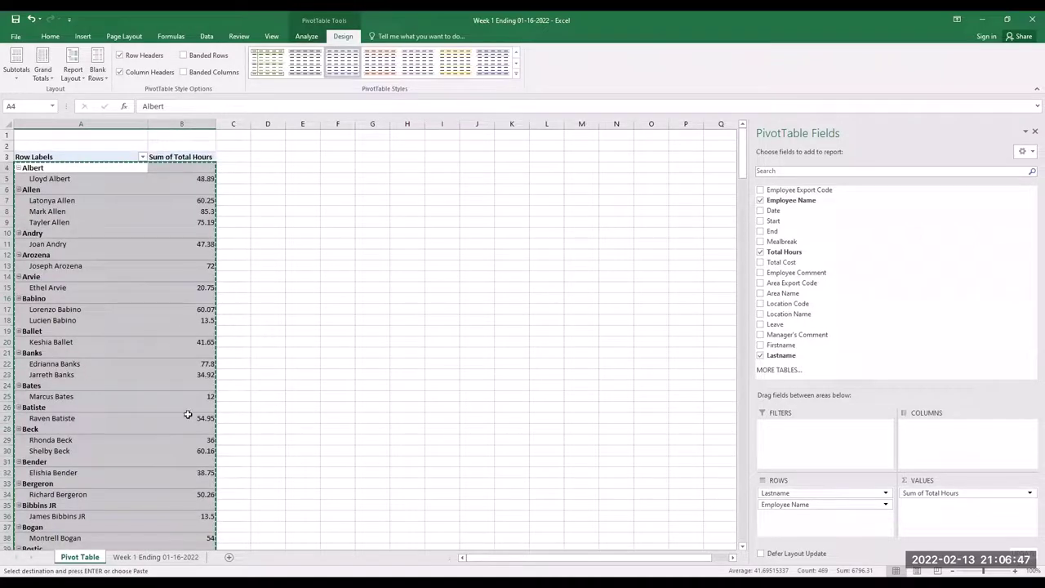
Add a new sheet named Hours, ungroup it from Week 1, and select A4
{"action": "left_click", "coordinate": [229, 559]}
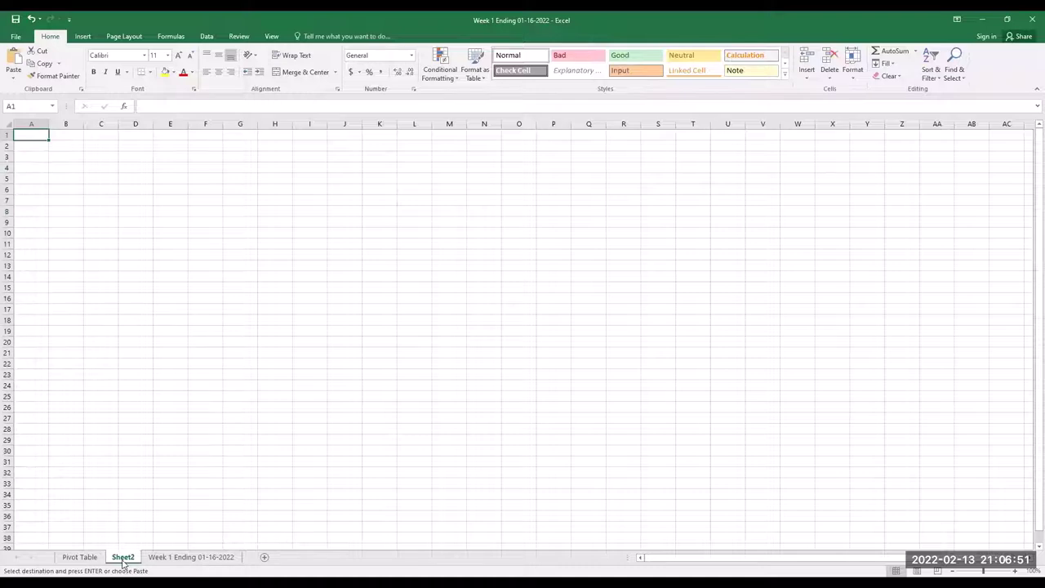
{"action": "left_click", "coordinate": [173, 558], "text": "ctrl"}
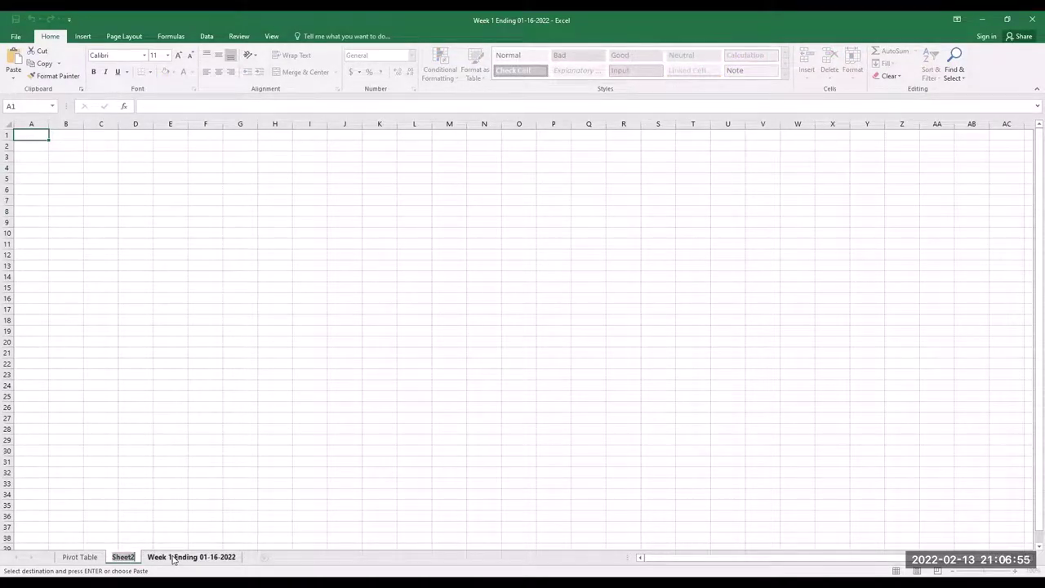
{"action": "type", "text": "Hour"}
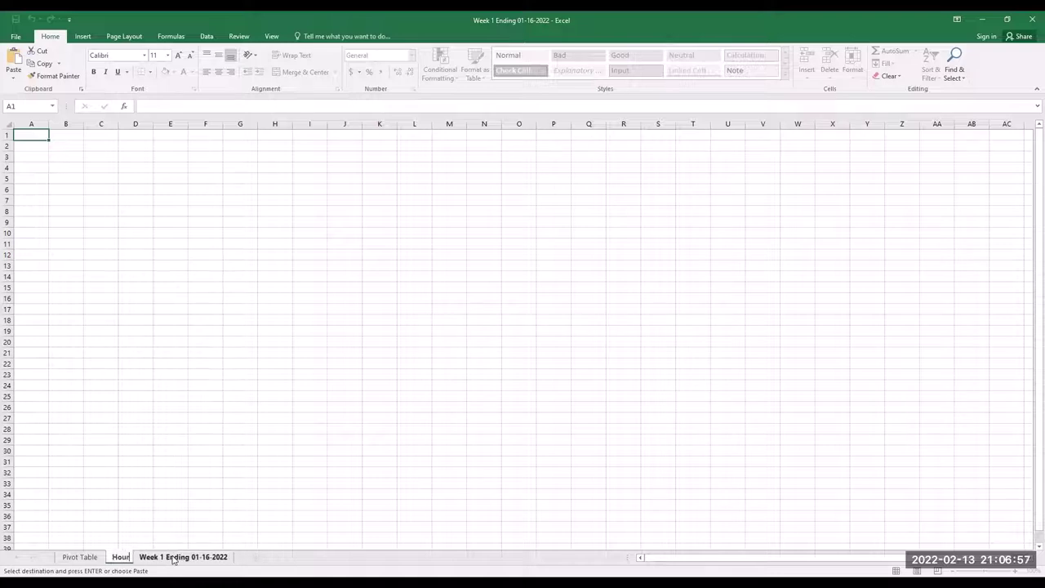
{"action": "type", "text": "s"}
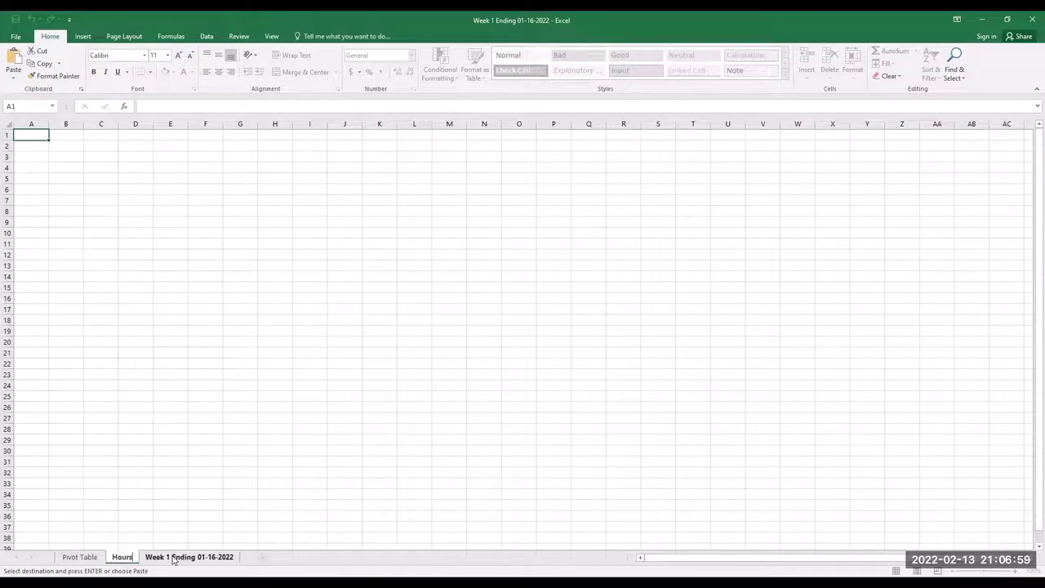
{"action": "key", "text": "Return"}
{"action": "left_click", "coordinate": [173, 558], "text": "ctrl"}
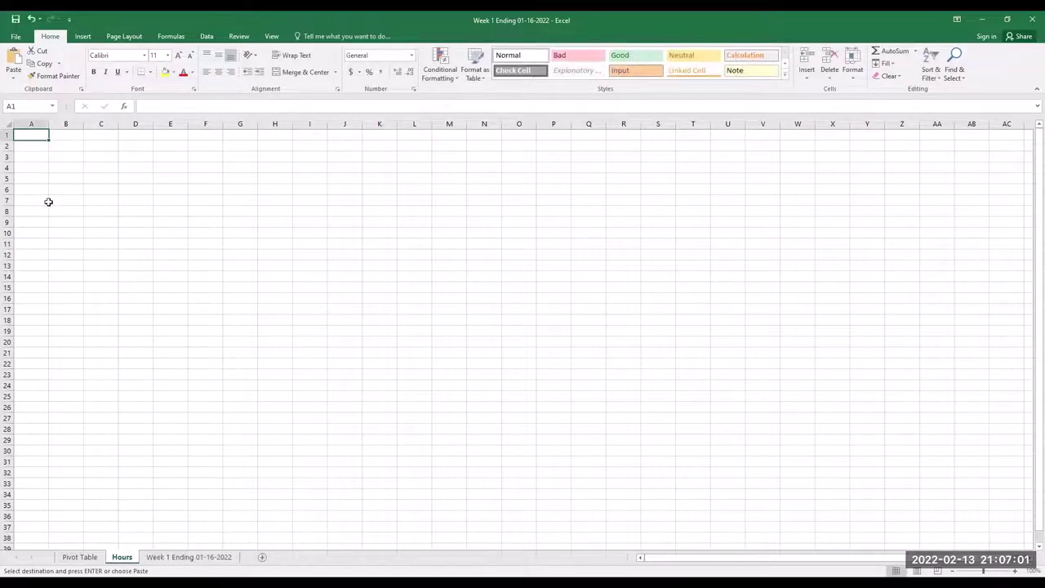
{"action": "left_click", "coordinate": [32, 169]}
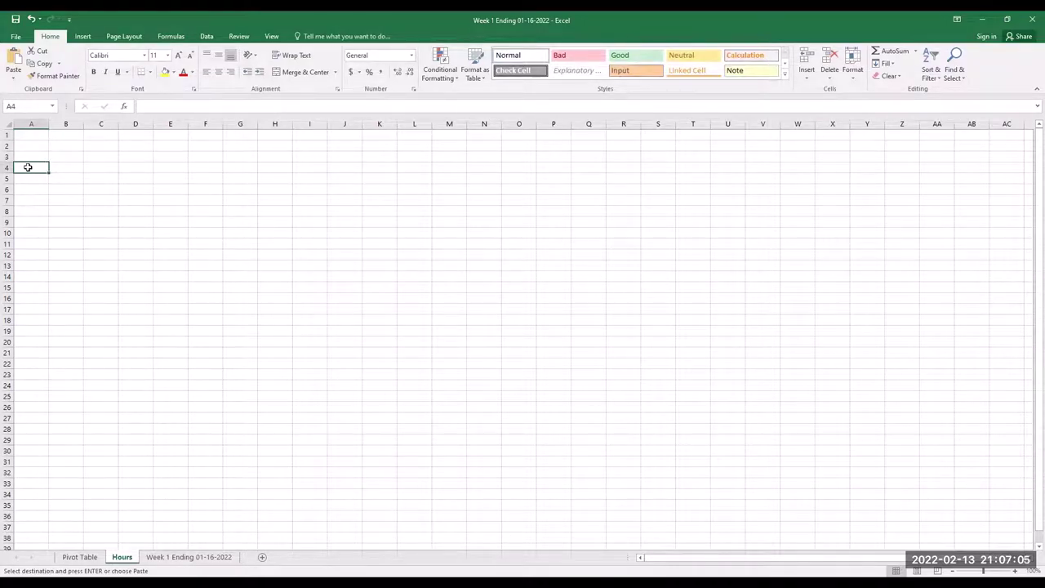
Paste into A4 as Values & Source Formatting and AutoFit columns A and B
{"action": "right_click", "coordinate": [29, 170]}
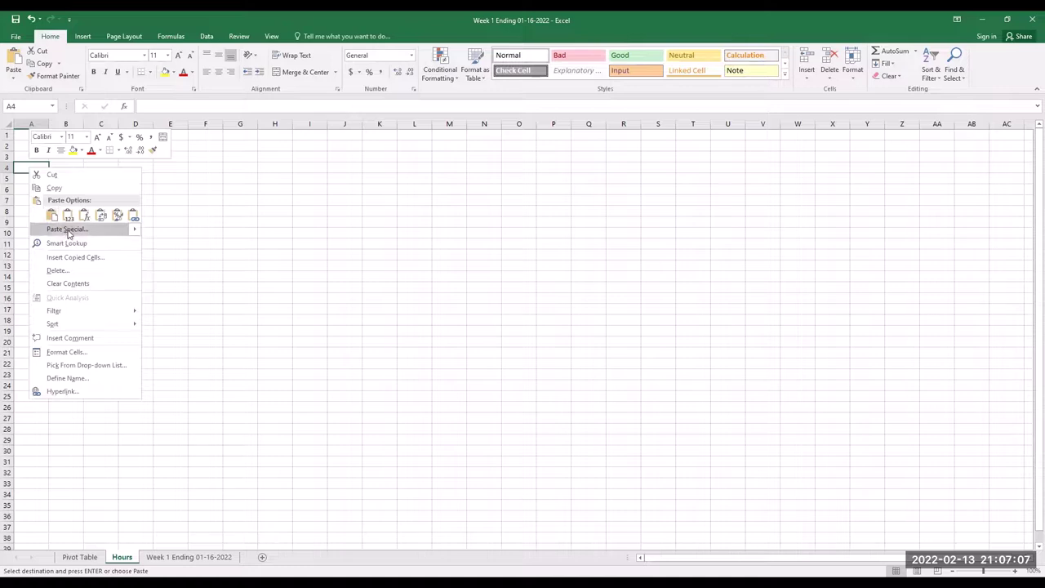
{"action": "mouse_move", "coordinate": [72, 235]}
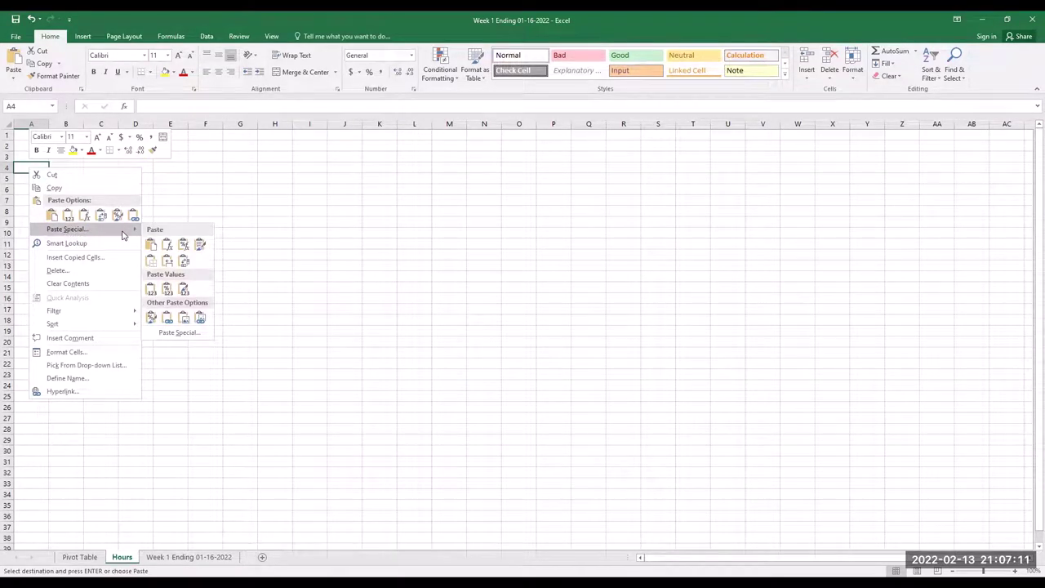
{"action": "left_click", "coordinate": [199, 318]}
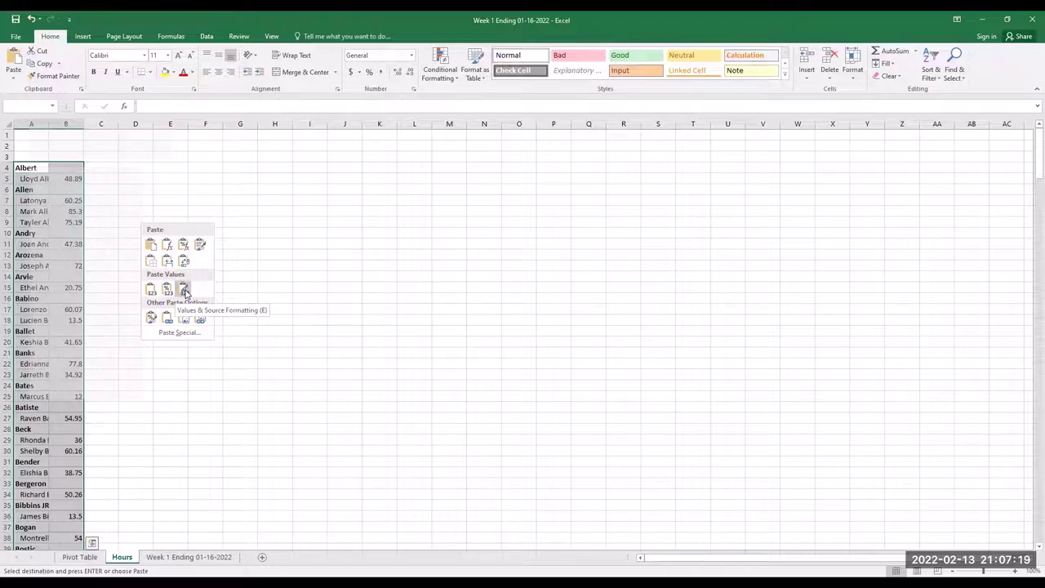
{"action": "left_click", "coordinate": [185, 292]}
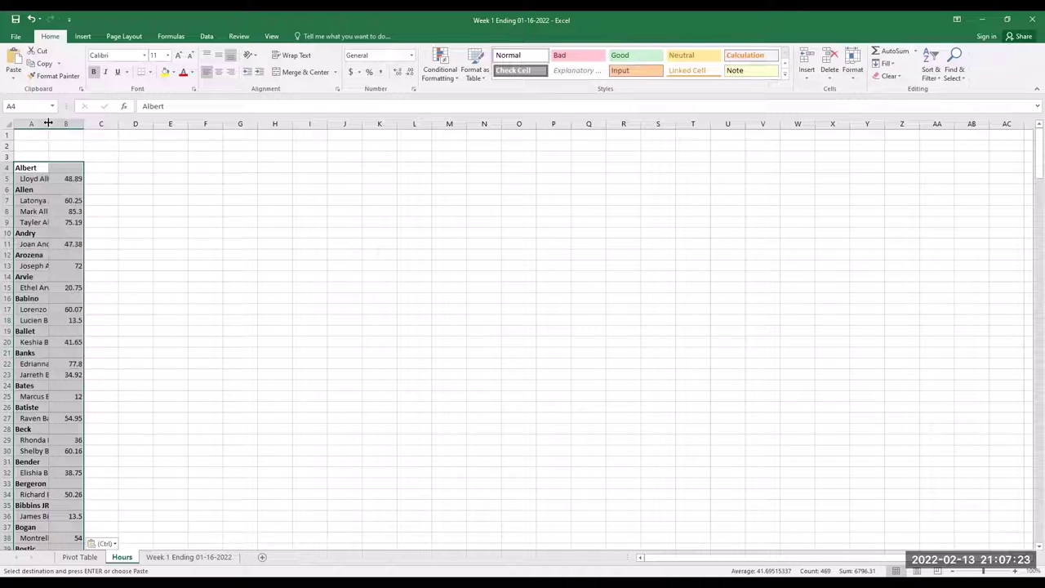
{"action": "key", "text": "alt+h"}
{"action": "key", "text": "o"}
{"action": "key", "text": "i"}
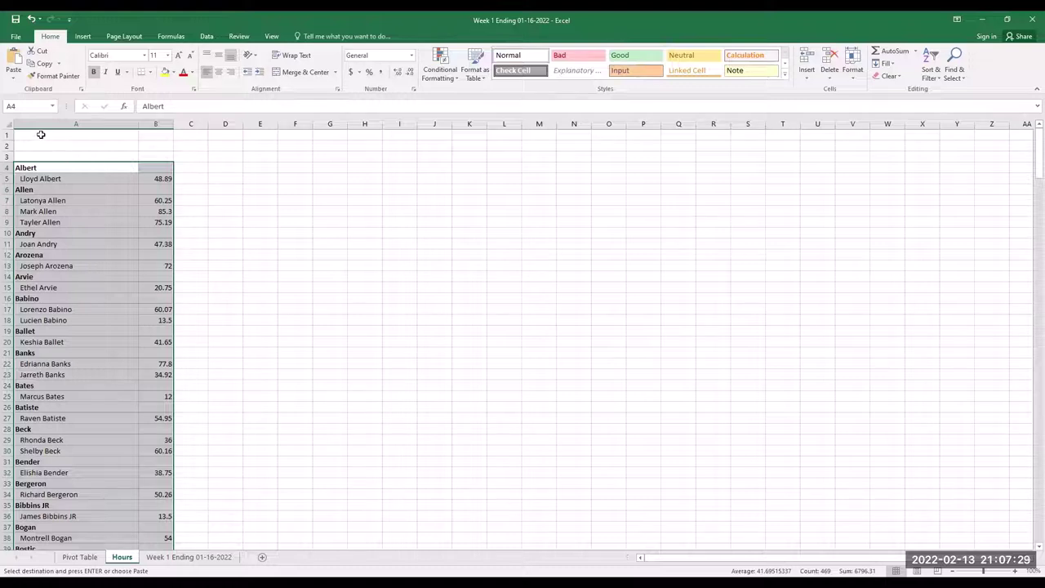
Merge A1:A2 into a 'Week 1 Hours' title at font size 20 with orange fill
{"action": "left_click_drag", "start_coordinate": [41, 134], "coordinate": [42, 145]}
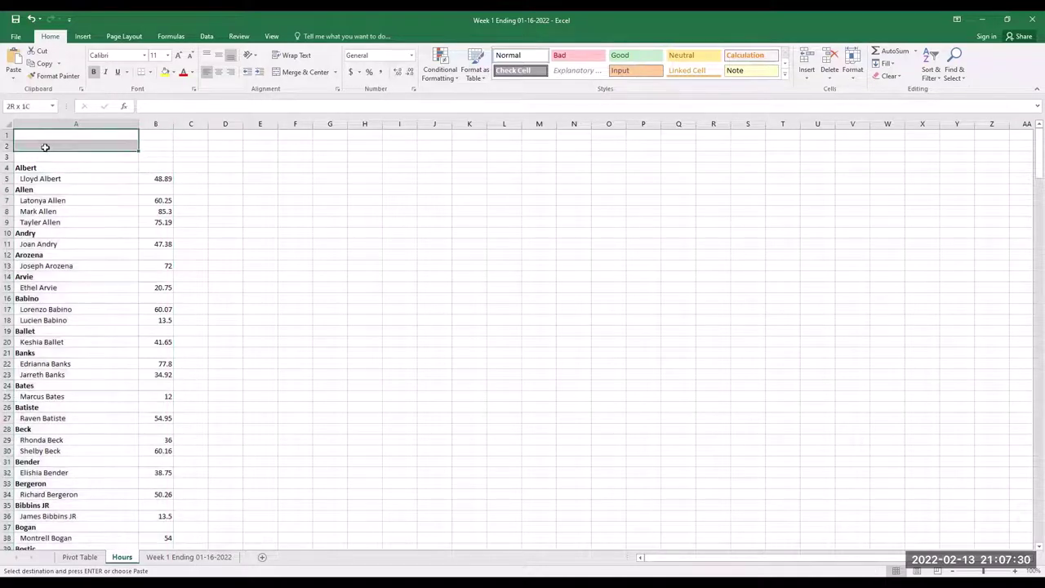
{"action": "left_click", "coordinate": [293, 73]}
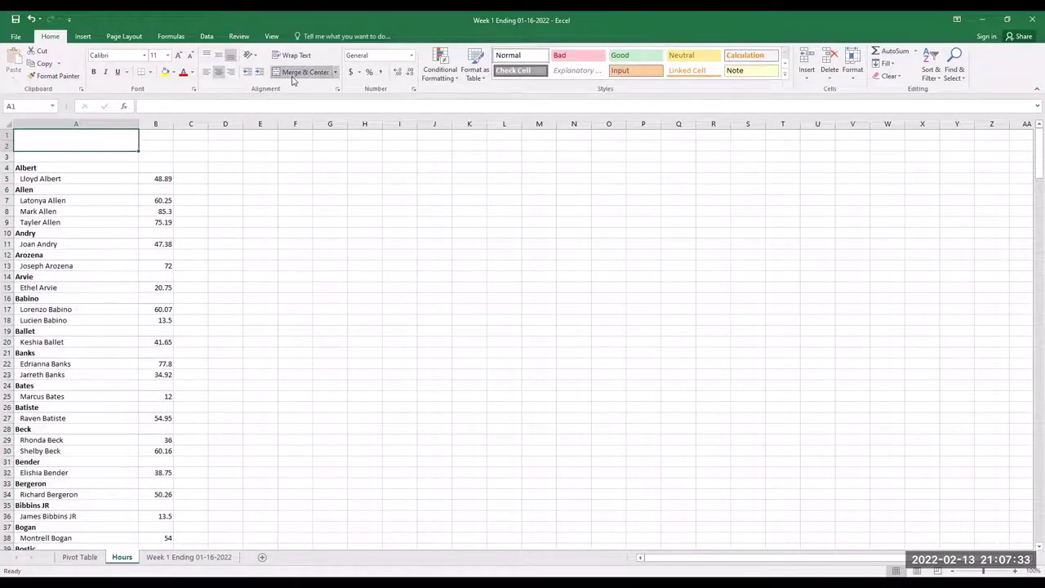
{"action": "type", "text": "Week"}
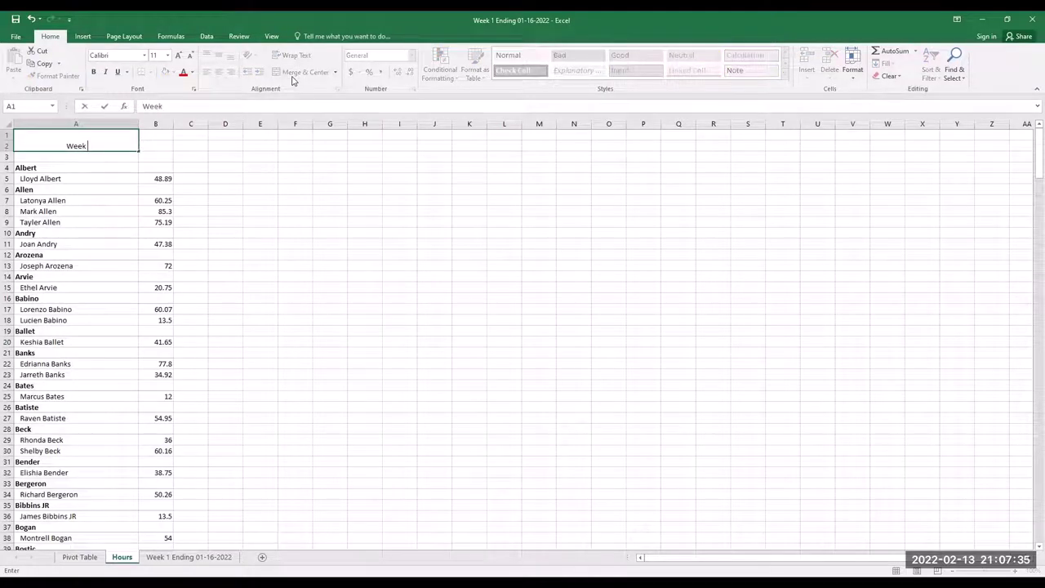
{"action": "type", "text": " 1 Hours"}
{"action": "key", "text": "Tab"}
{"action": "key", "text": "shift+Tab"}
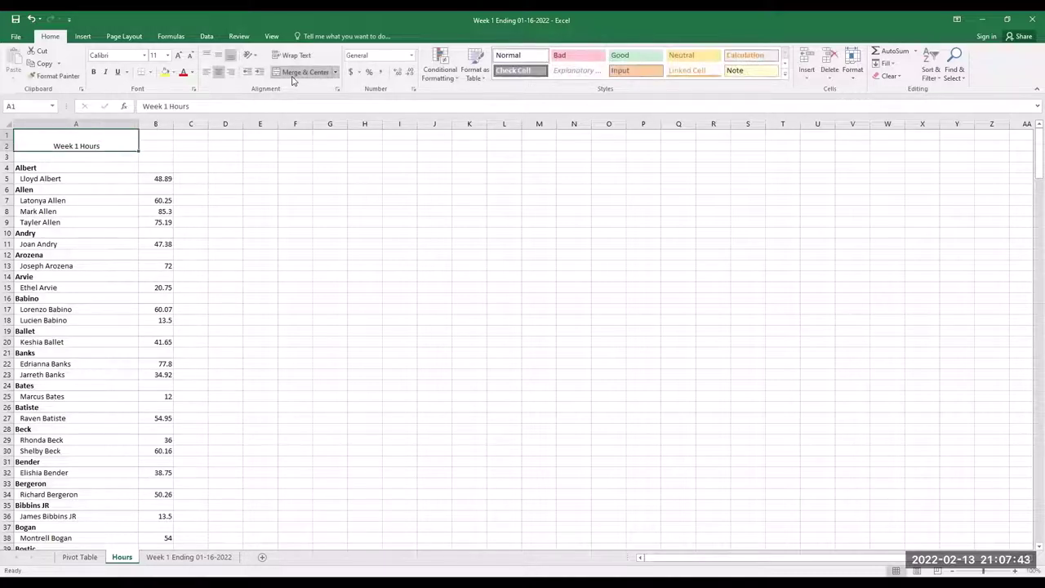
{"action": "left_click", "coordinate": [168, 55]}
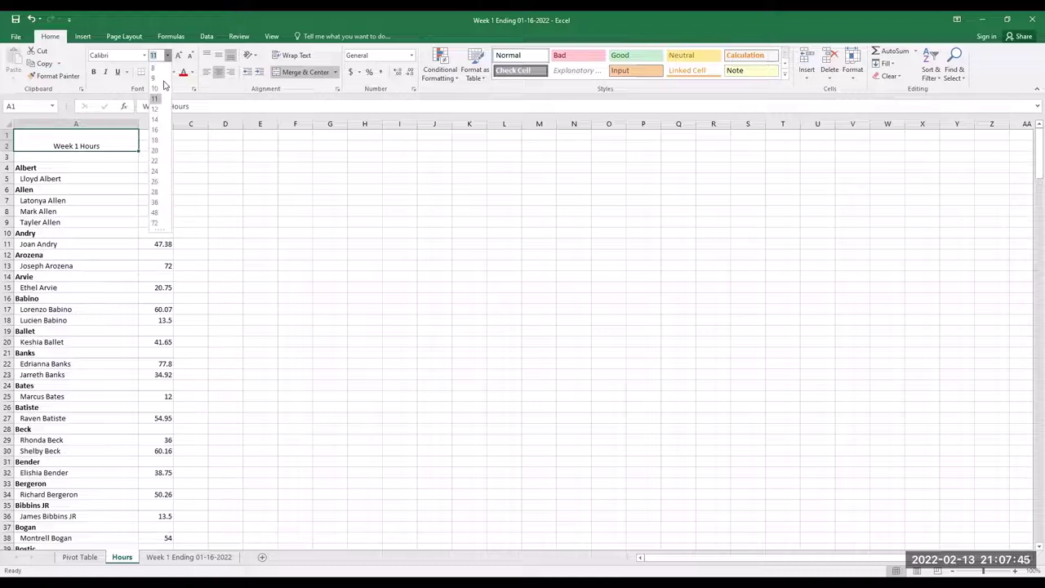
{"action": "left_click", "coordinate": [155, 151]}
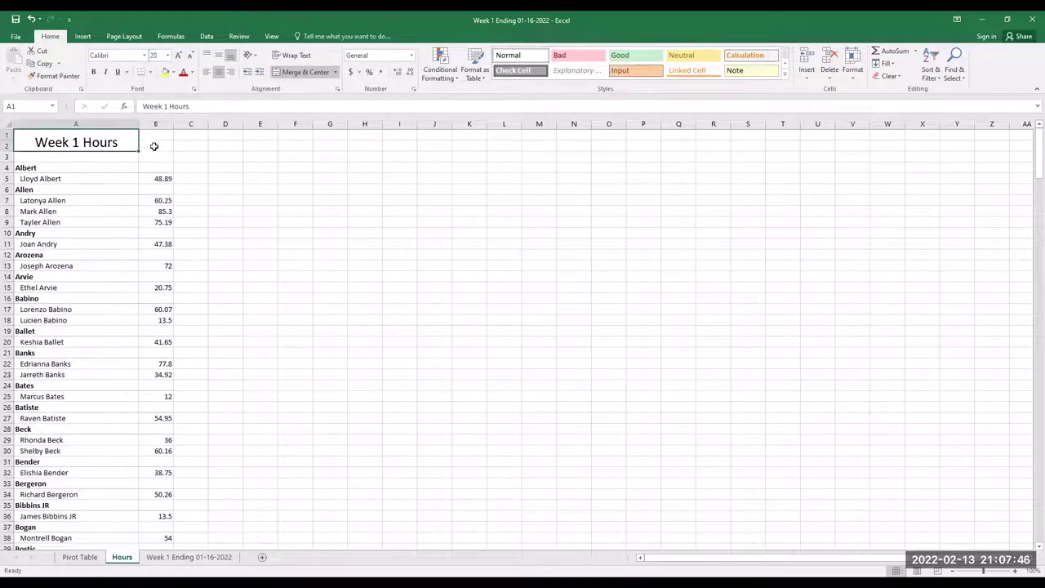
{"action": "left_click", "coordinate": [174, 73]}
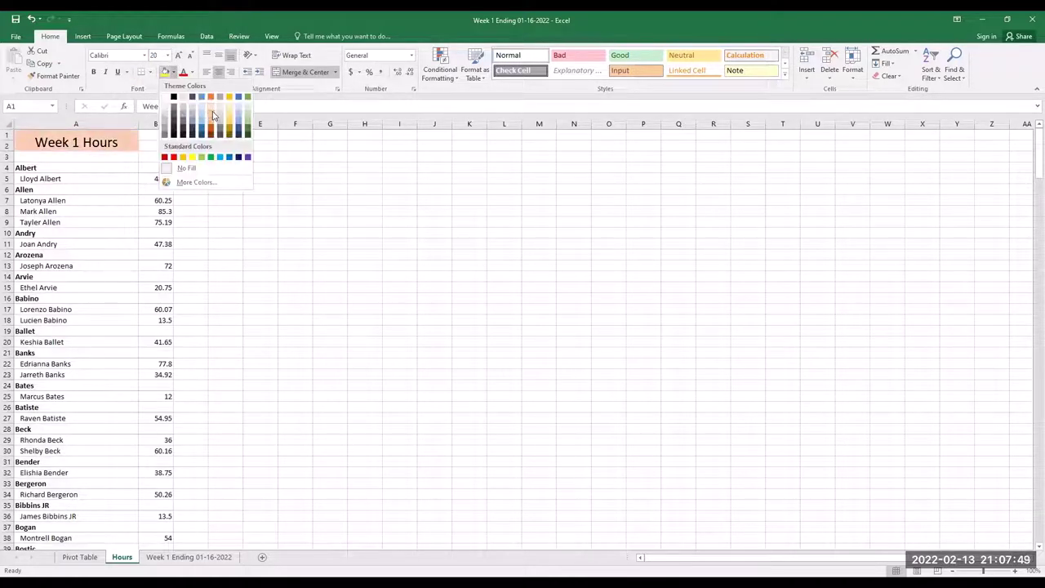
{"action": "left_click", "coordinate": [213, 115]}
{"action": "left_click", "coordinate": [228, 210]}
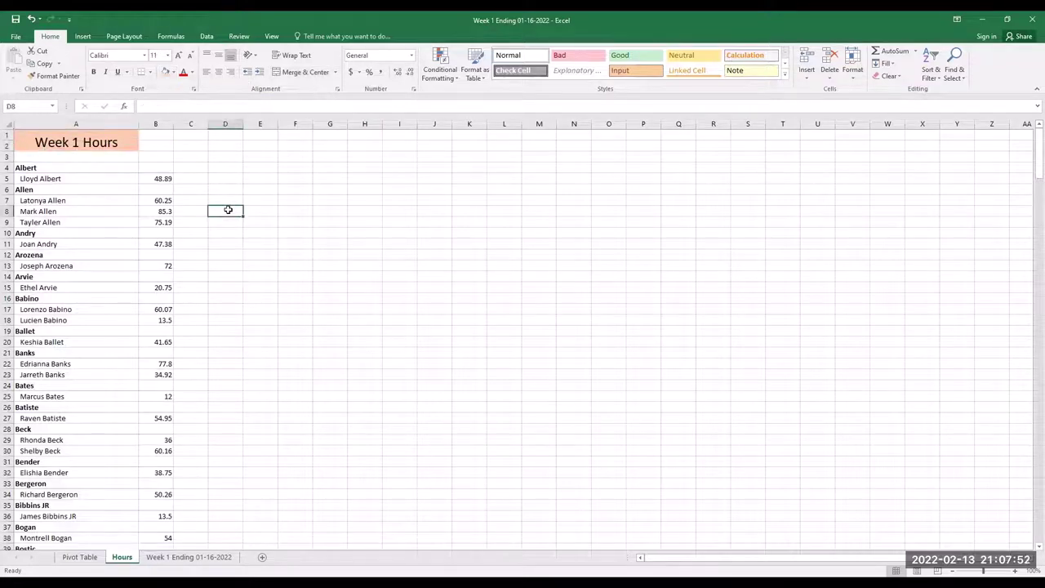
{"action": "left_click", "coordinate": [193, 169]}
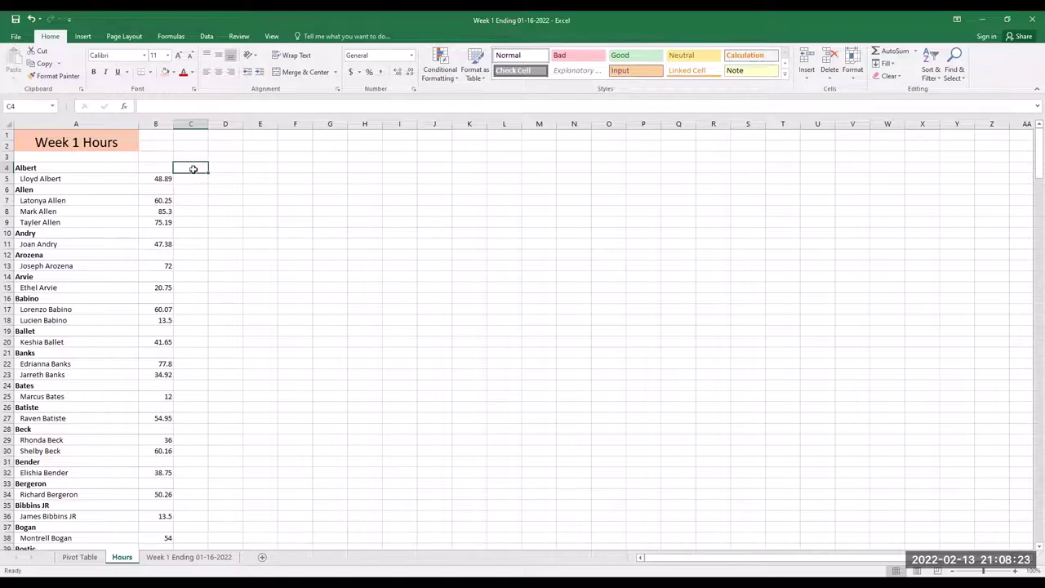
Enter the headers RT in C3 and OT in D3
{"action": "left_click", "coordinate": [190, 156]}
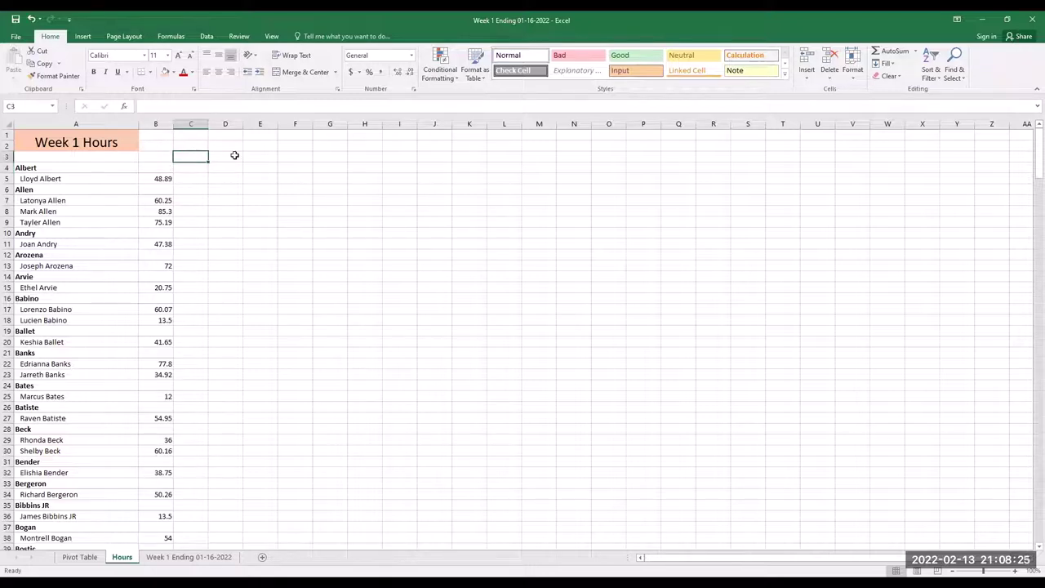
{"action": "type", "text": "RT"}
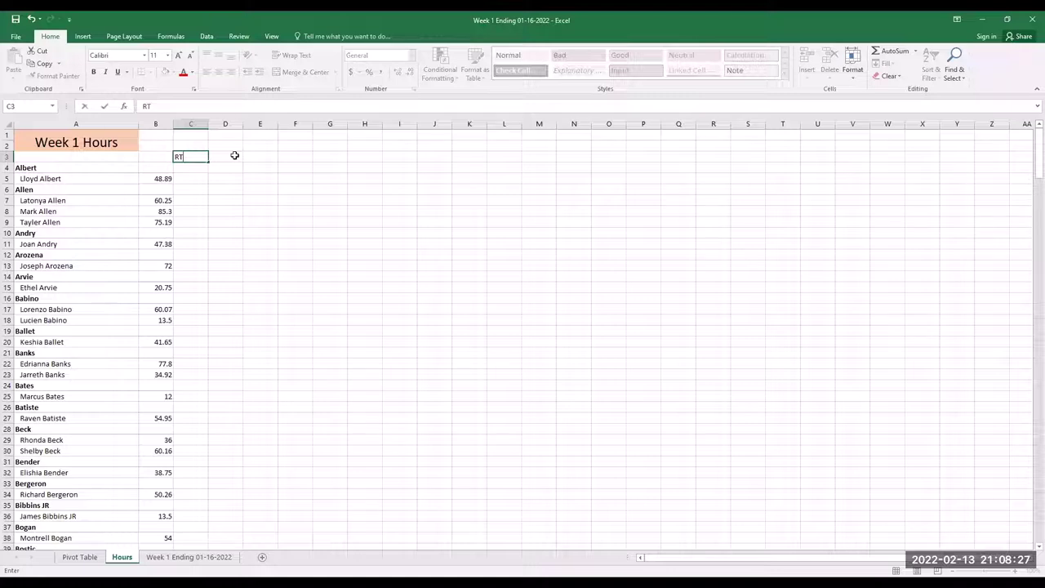
{"action": "left_click", "coordinate": [235, 155]}
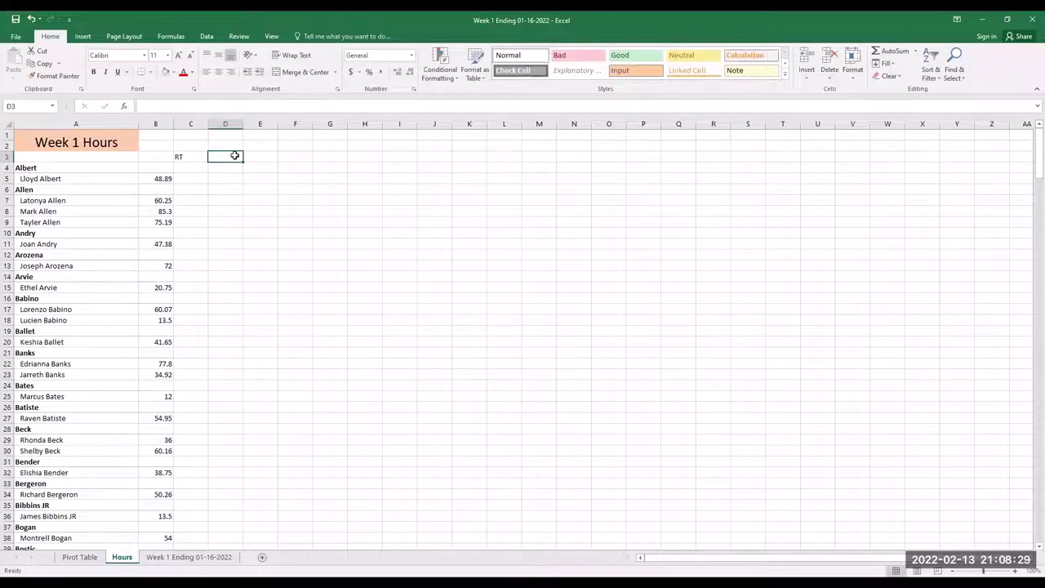
{"action": "type", "text": "OT"}
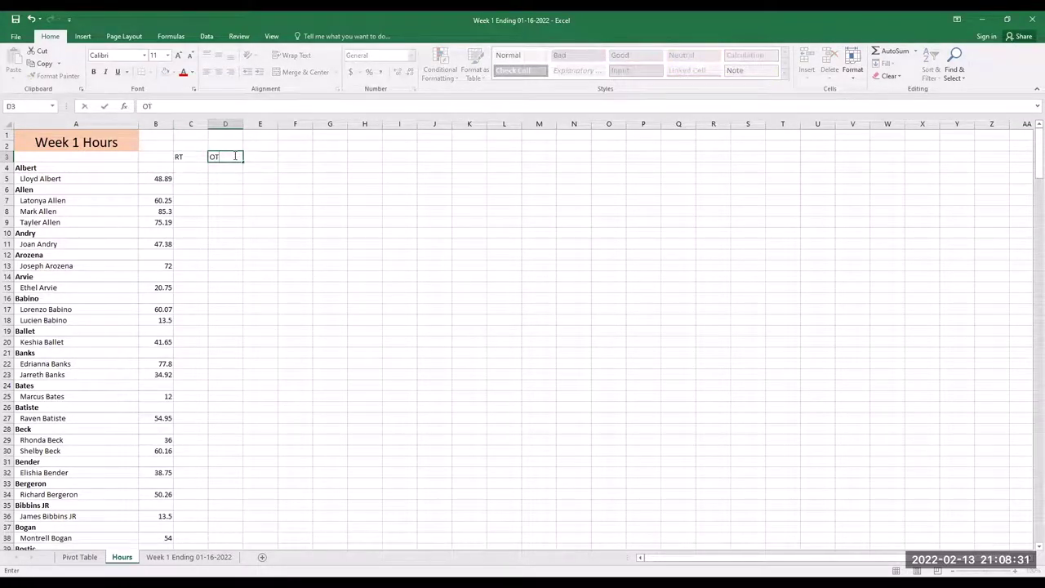
{"action": "left_click", "coordinate": [235, 156]}
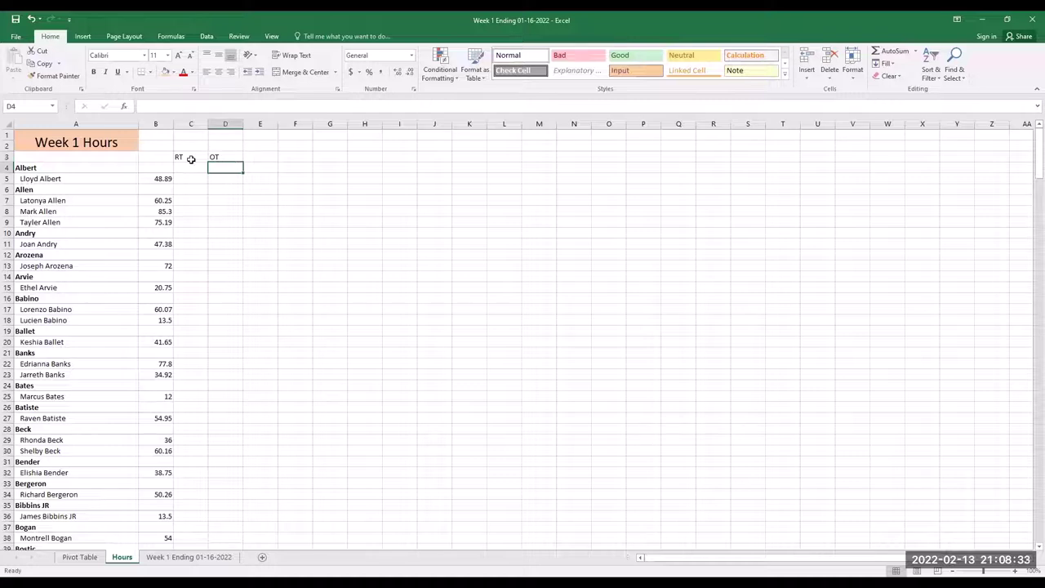
Make the RT and OT headers in C3:D3 centered, underlined and bold
{"action": "left_click", "coordinate": [205, 158]}
{"action": "left_click_drag", "start_coordinate": [206, 158], "coordinate": [226, 158]}
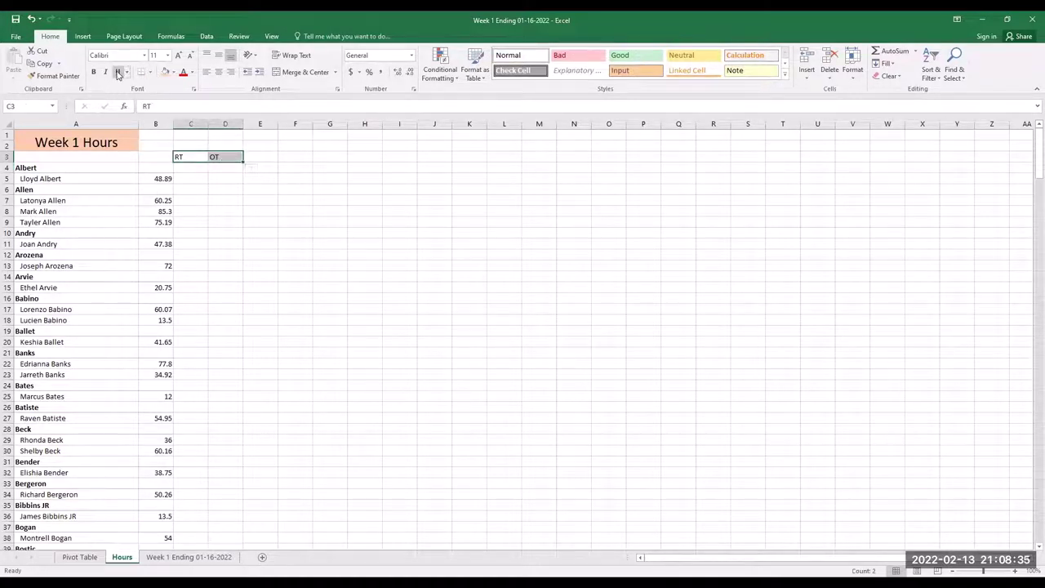
{"action": "left_click", "coordinate": [219, 72]}
{"action": "left_click", "coordinate": [117, 71]}
{"action": "left_click", "coordinate": [93, 72]}
{"action": "key", "text": "Down"}
{"action": "key", "text": "Down"}
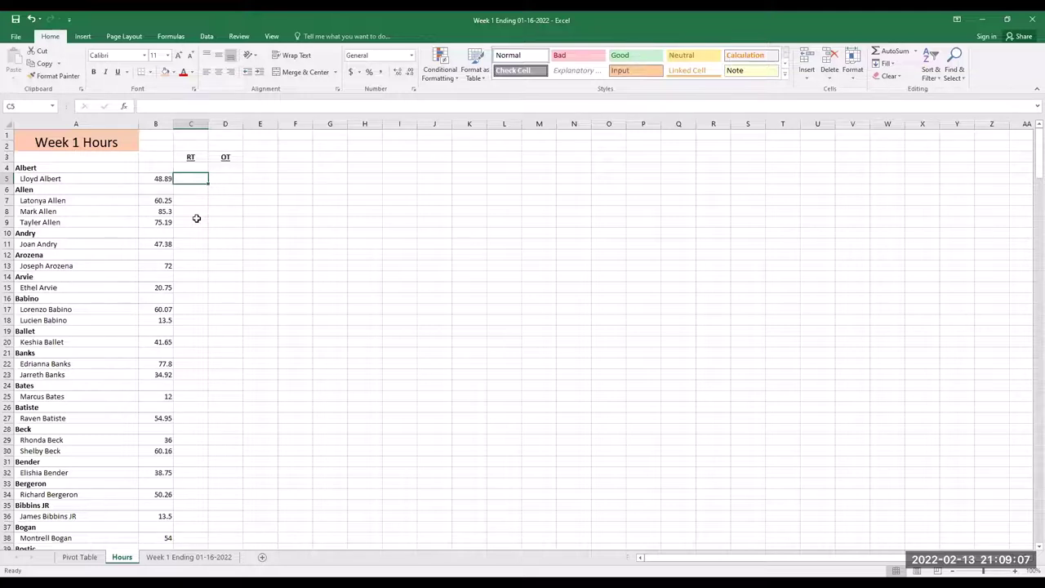
Enter =IF(B5>40,40,B5) in C5 so the first employee's regular hours show 40
{"action": "type", "text": "+"}
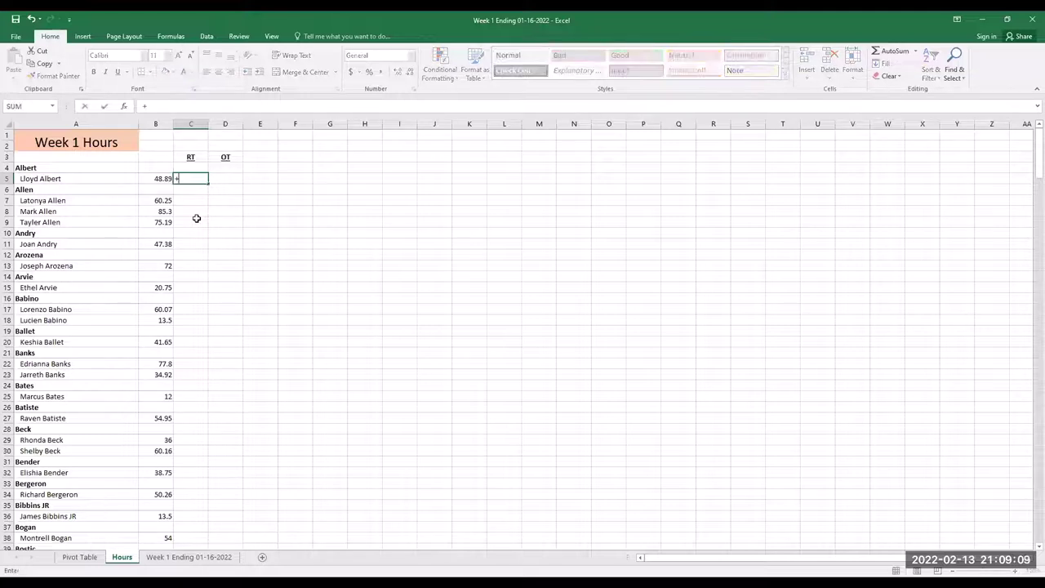
{"action": "key", "text": "BackSpace"}
{"action": "type", "text": "=IF("}
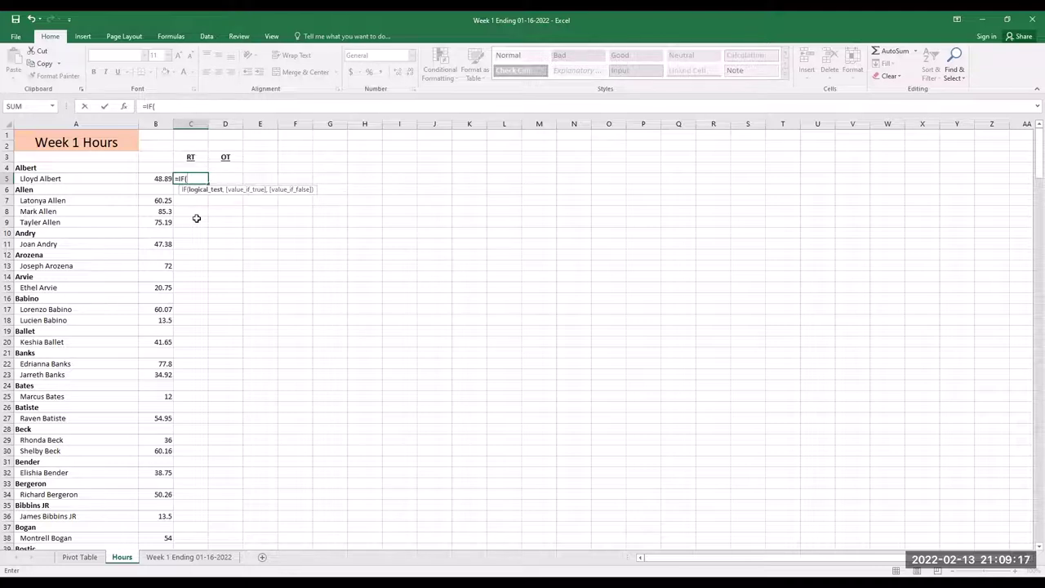
{"action": "left_click", "coordinate": [155, 178]}
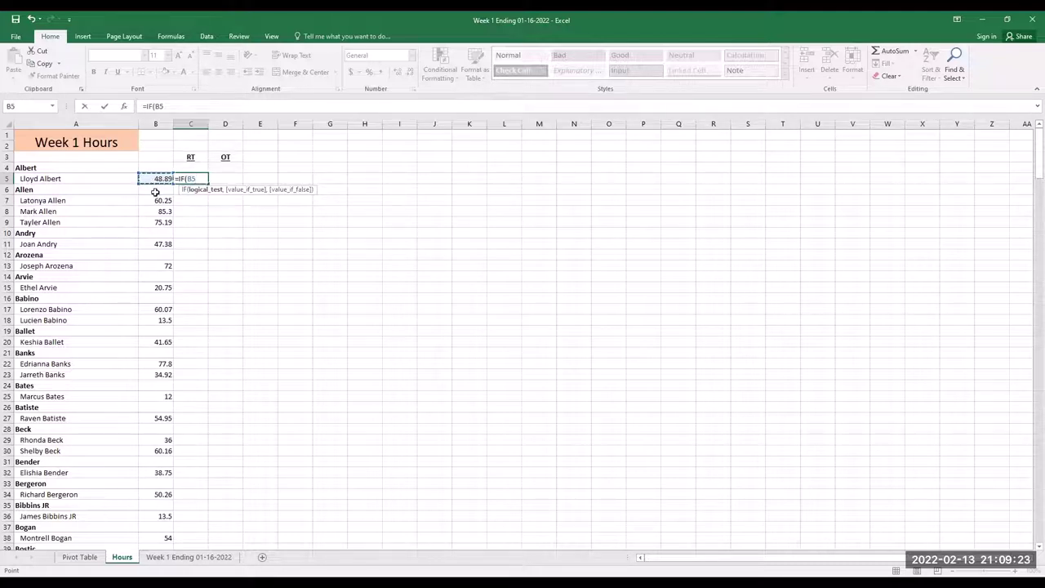
{"action": "key", "text": "F8"}
{"action": "key", "text": "BackSpace"}
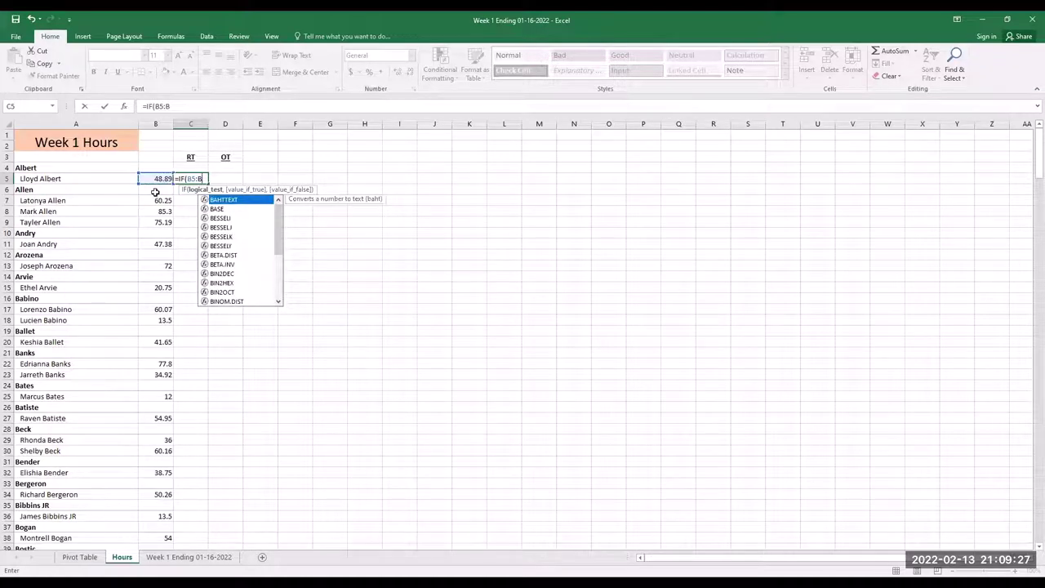
{"action": "key", "text": "BackSpace"}
{"action": "key", "text": "BackSpace"}
{"action": "type", "text": ">"}
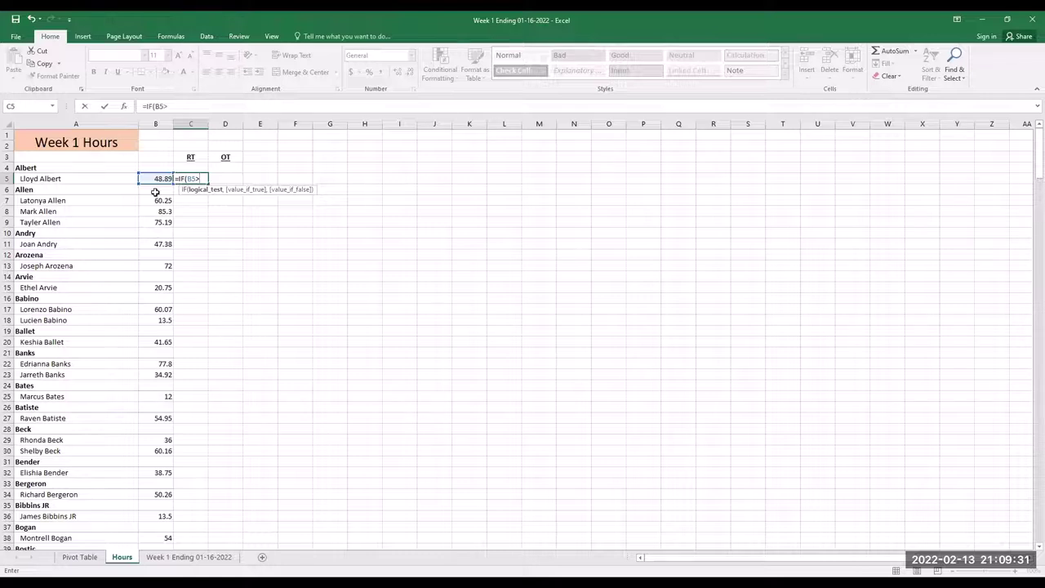
{"action": "type", "text": "40,"}
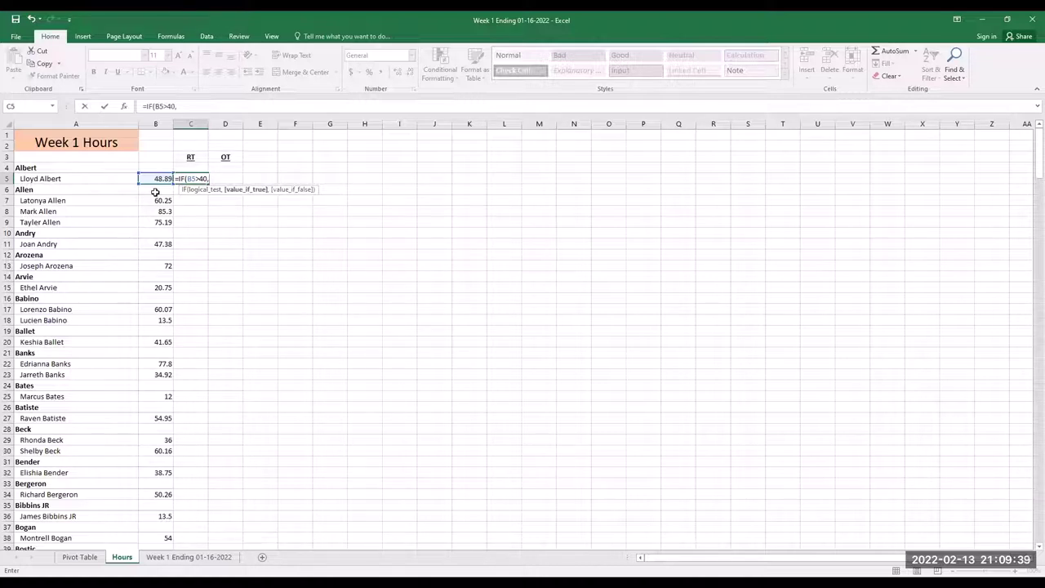
{"action": "type", "text": "40,"}
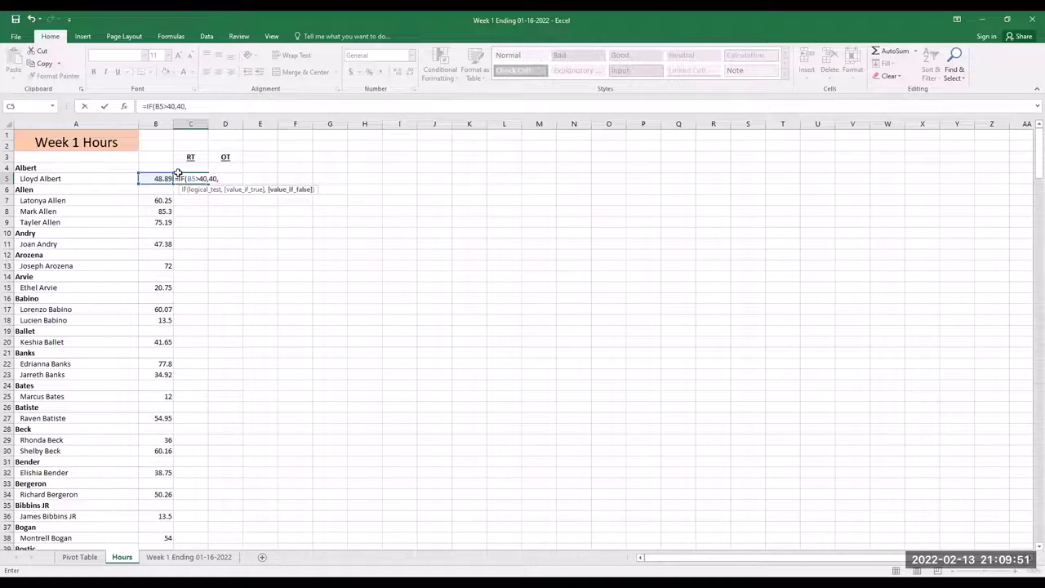
{"action": "left_click", "coordinate": [160, 179]}
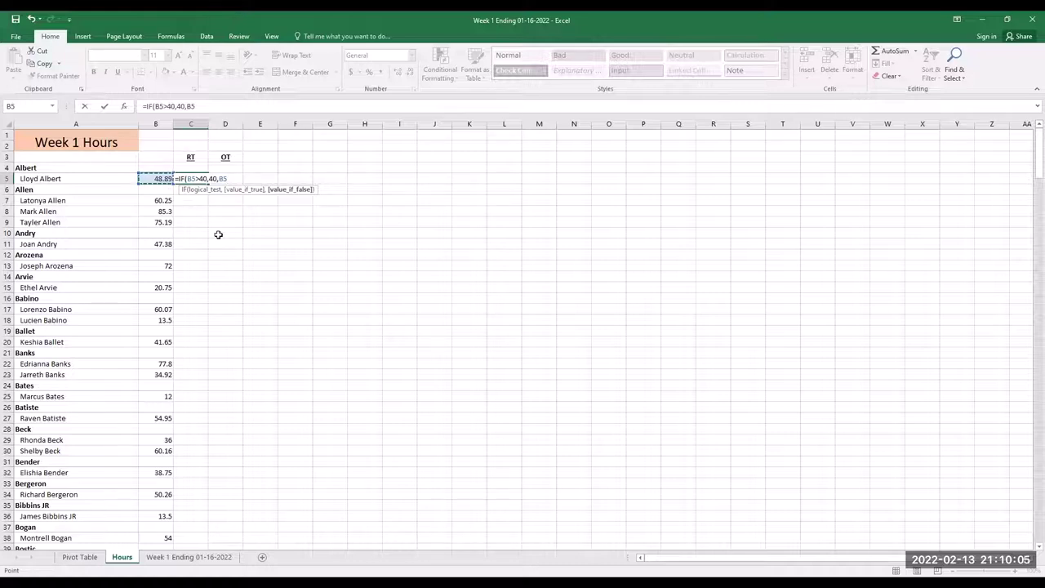
{"action": "type", "text": ")"}
{"action": "key", "text": "Return"}
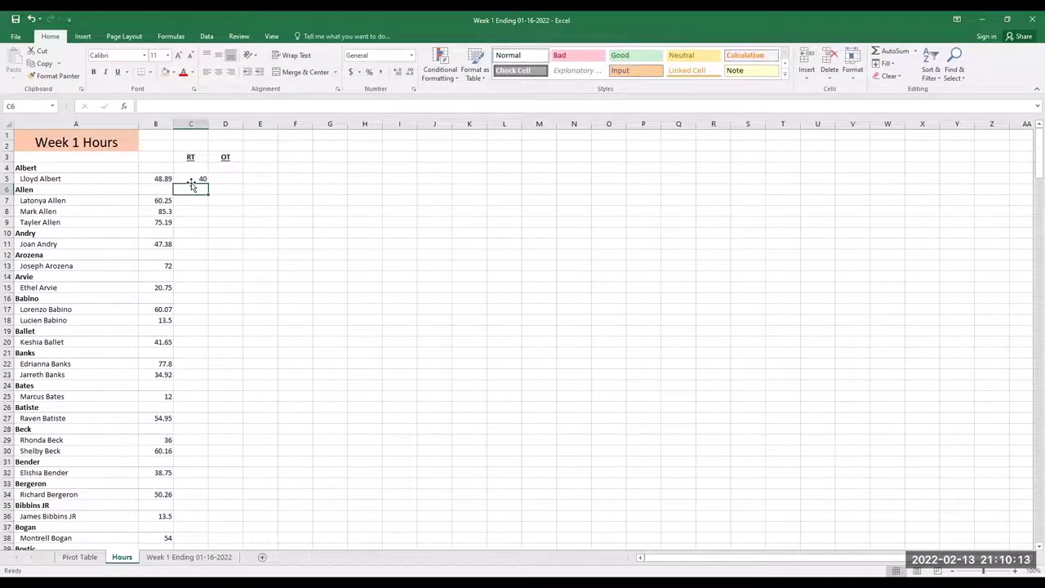
{"action": "left_click", "coordinate": [194, 181]}
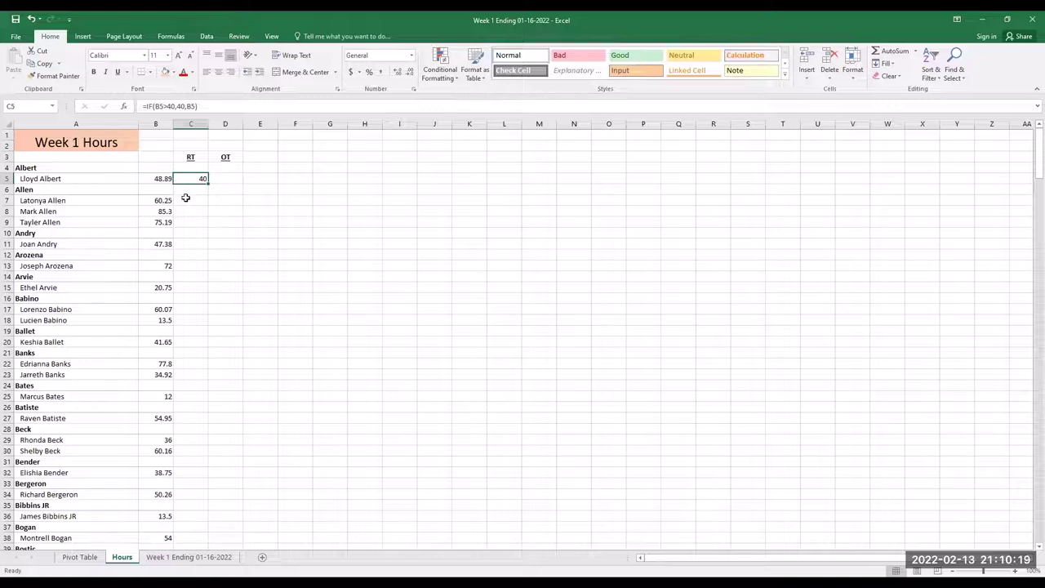
Enter =IF(B5>40,B5-40,0) in D5 so the first employee's overtime shows 8.89
{"action": "left_click", "coordinate": [225, 179]}
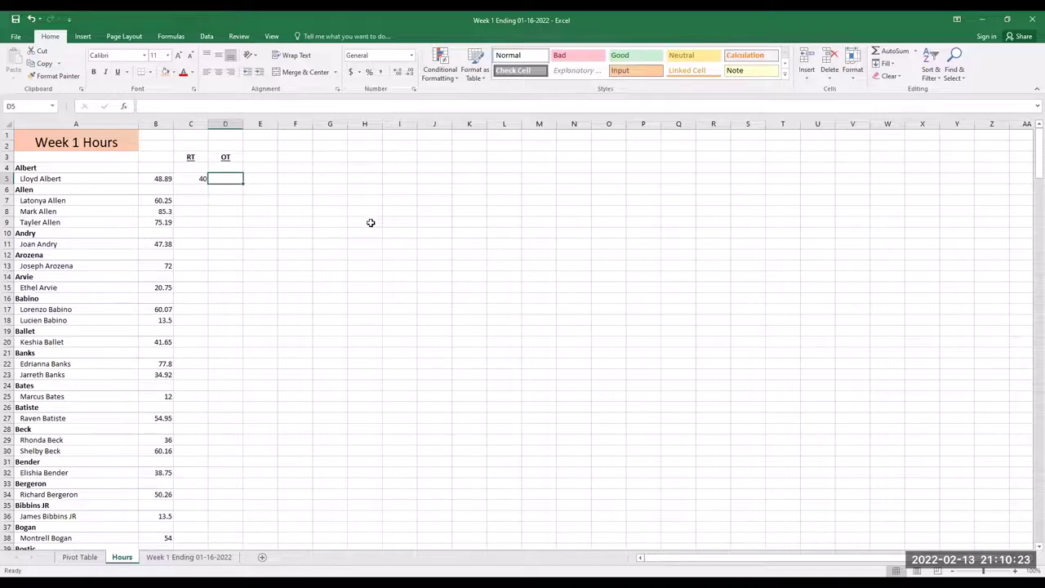
{"action": "type", "text": "if"}
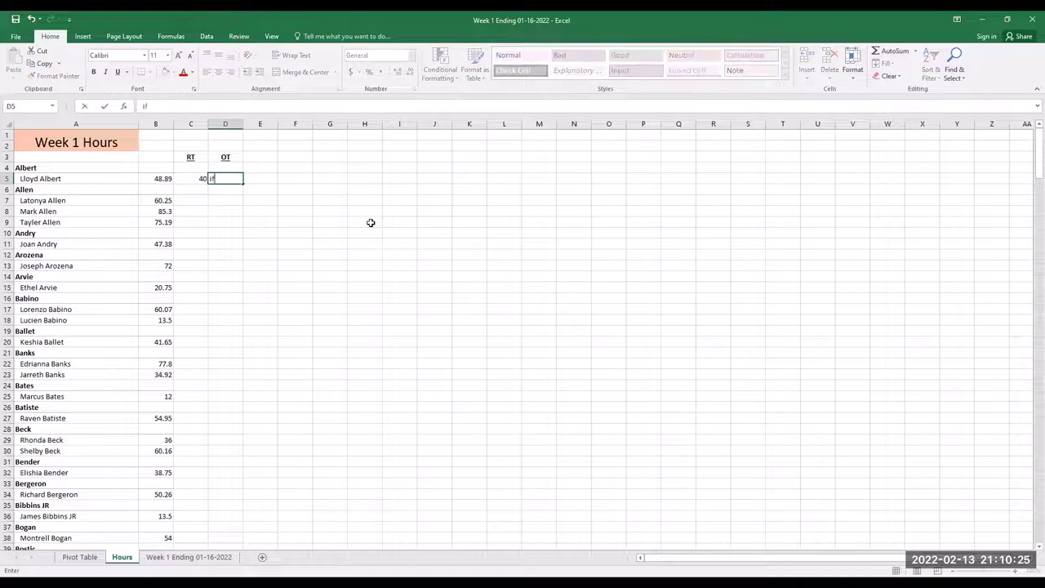
{"action": "key", "text": "BackSpace"}
{"action": "key", "text": "BackSpace"}
{"action": "type", "text": "="}
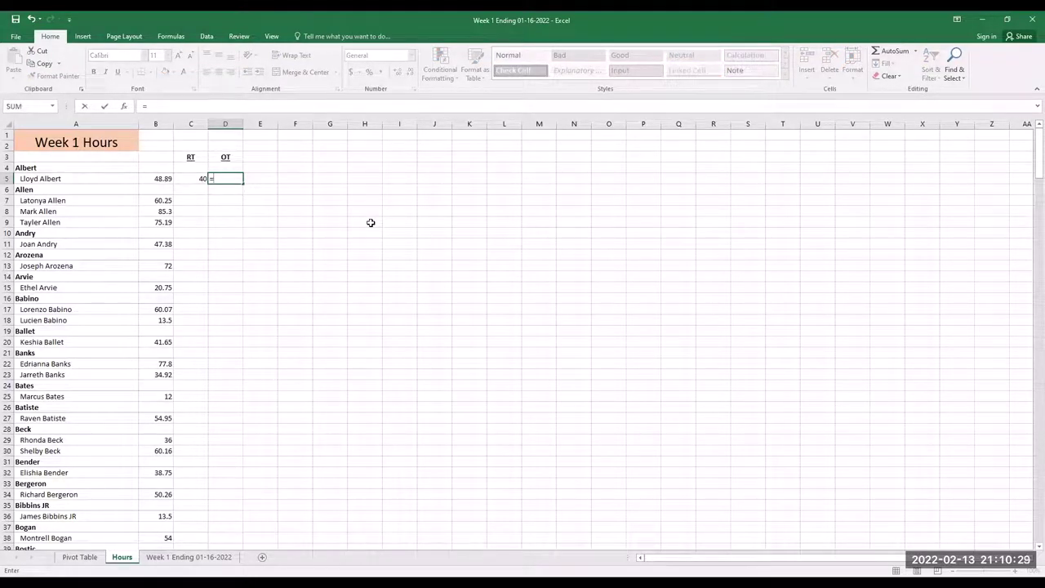
{"action": "type", "text": "IF("}
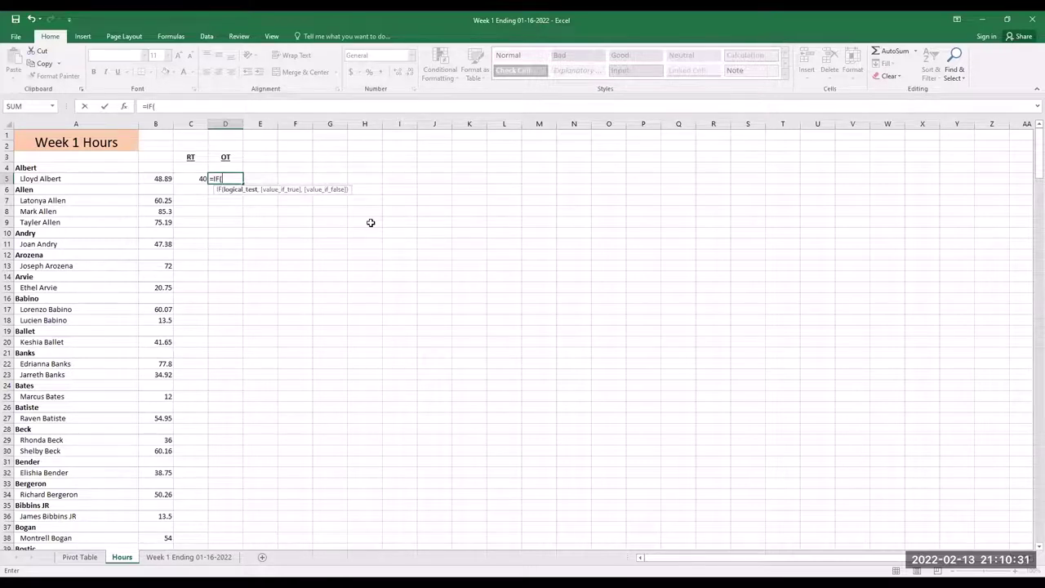
{"action": "left_click", "coordinate": [160, 180]}
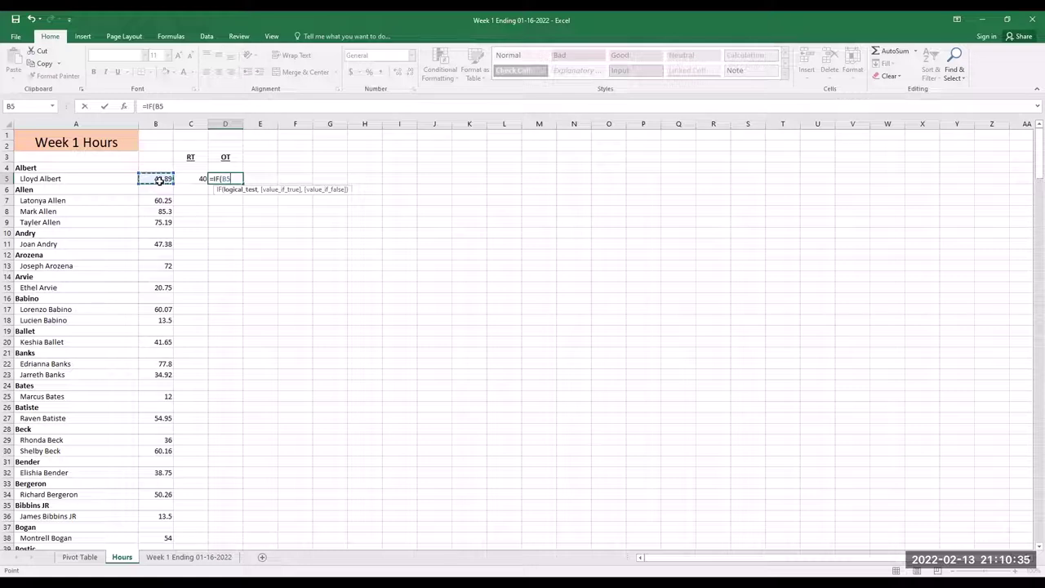
{"action": "type", "text": ">40,"}
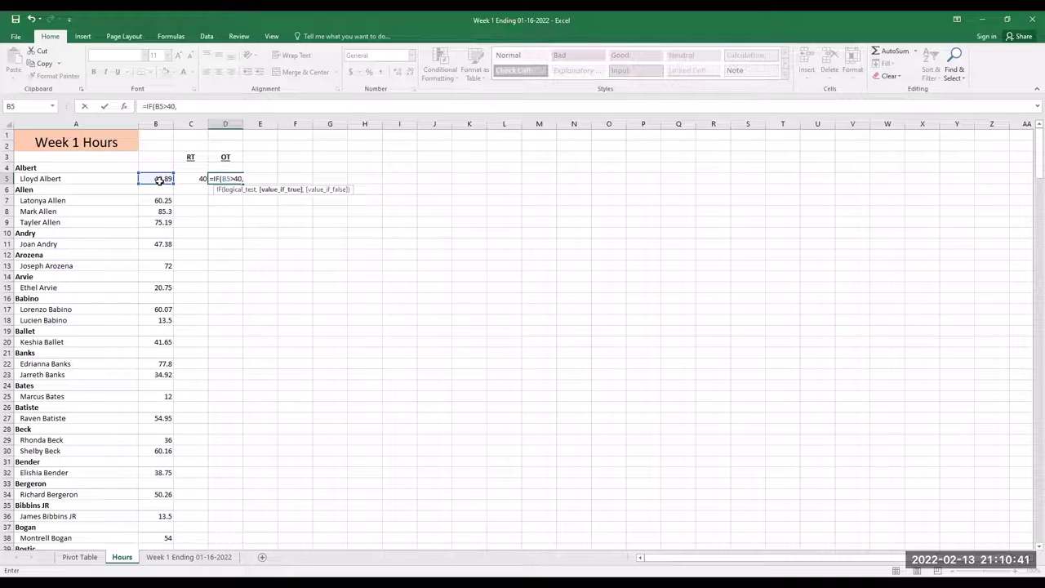
{"action": "left_click", "coordinate": [156, 179]}
{"action": "type", "text": "-40,"}
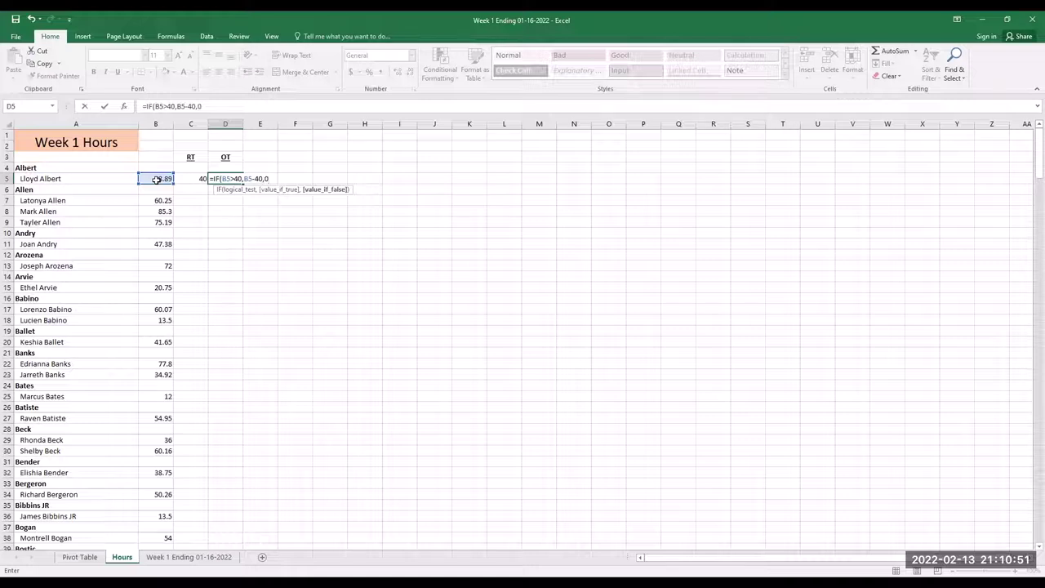
{"action": "type", "text": "0)"}
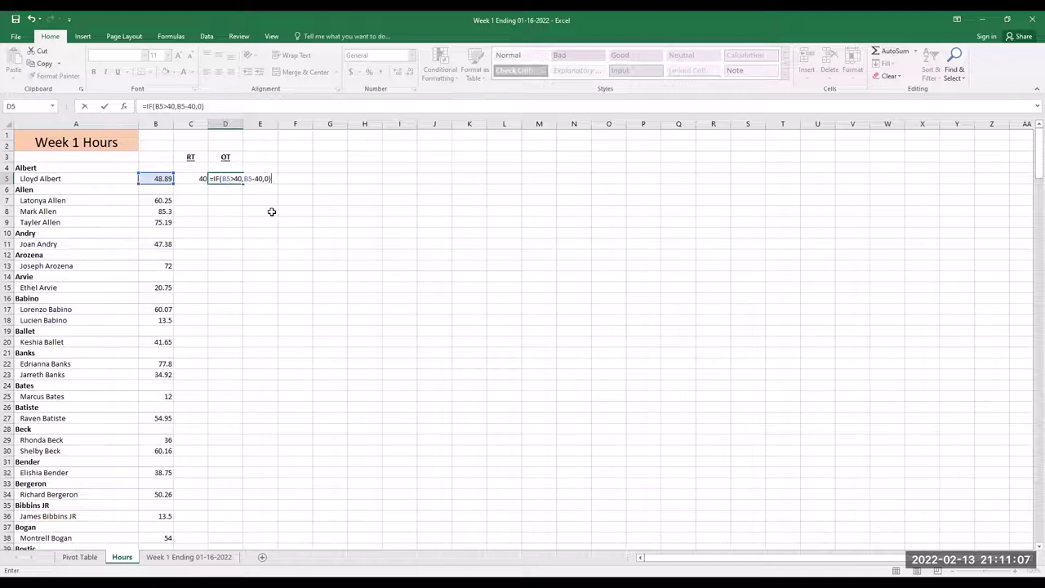
{"action": "key", "text": "Return"}
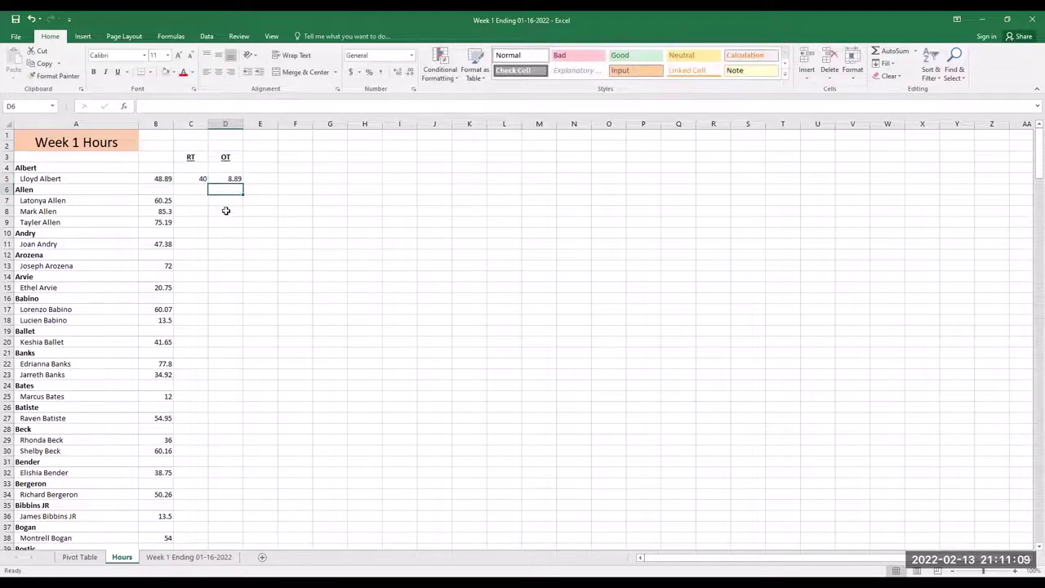
{"action": "left_click", "coordinate": [196, 181]}
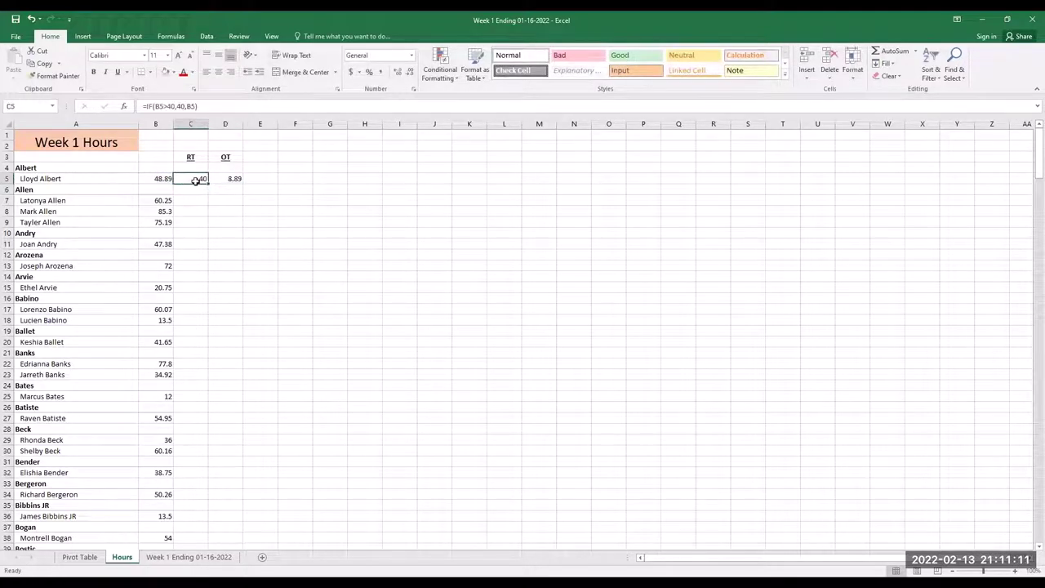
{"action": "left_click", "coordinate": [262, 180]}
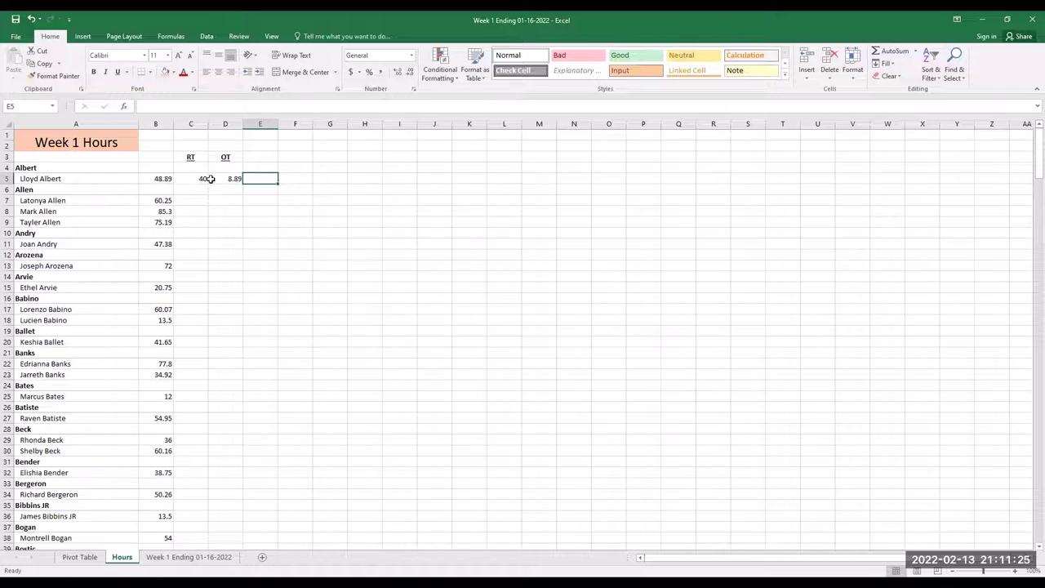
Fill the C5 and D5 formulas down columns C and D with the fill handle
{"action": "left_click", "coordinate": [196, 180]}
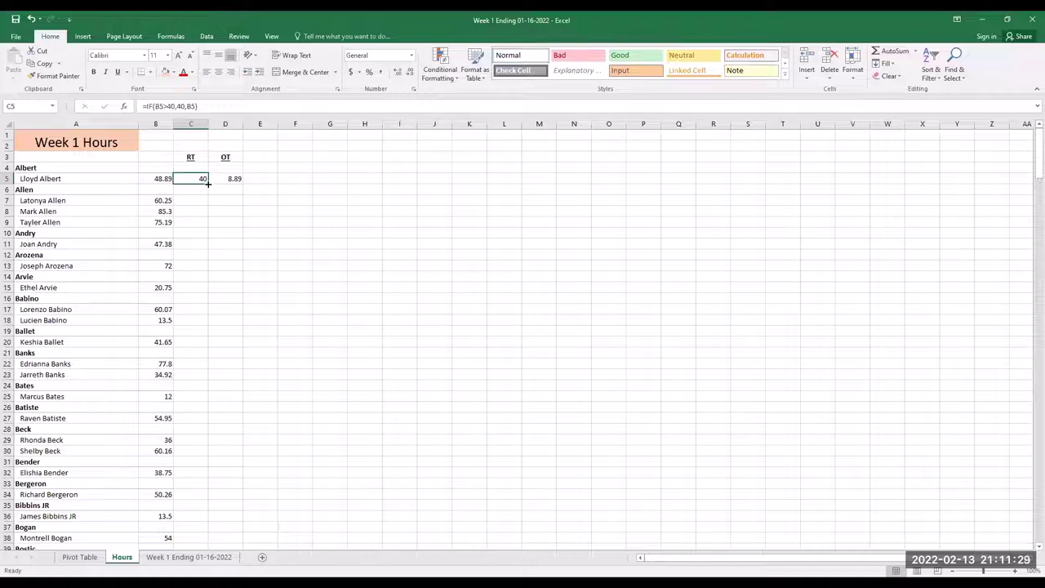
{"action": "double_click", "coordinate": [208, 184]}
{"action": "left_click", "coordinate": [233, 181]}
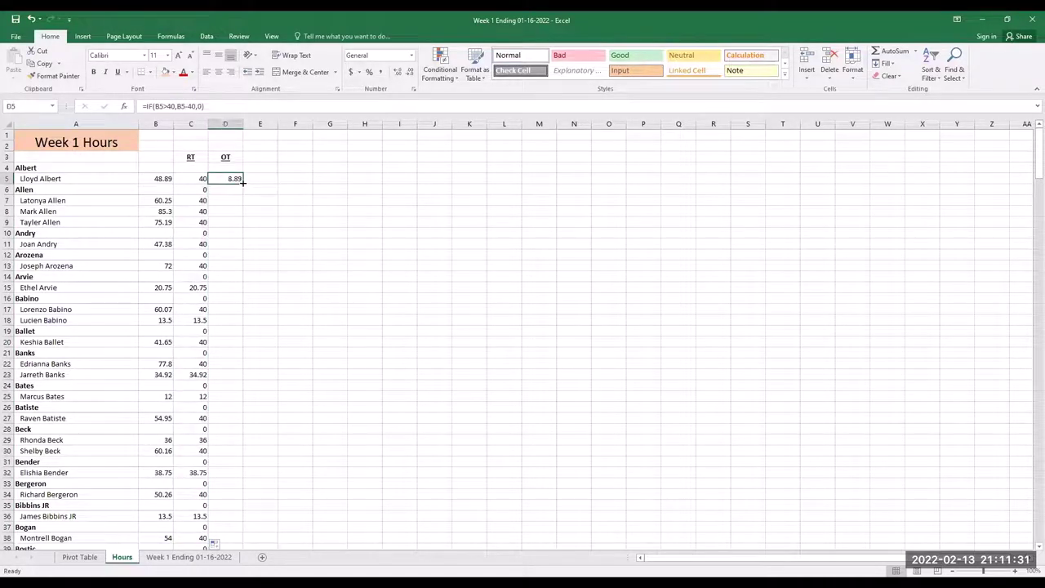
{"action": "double_click", "coordinate": [242, 184]}
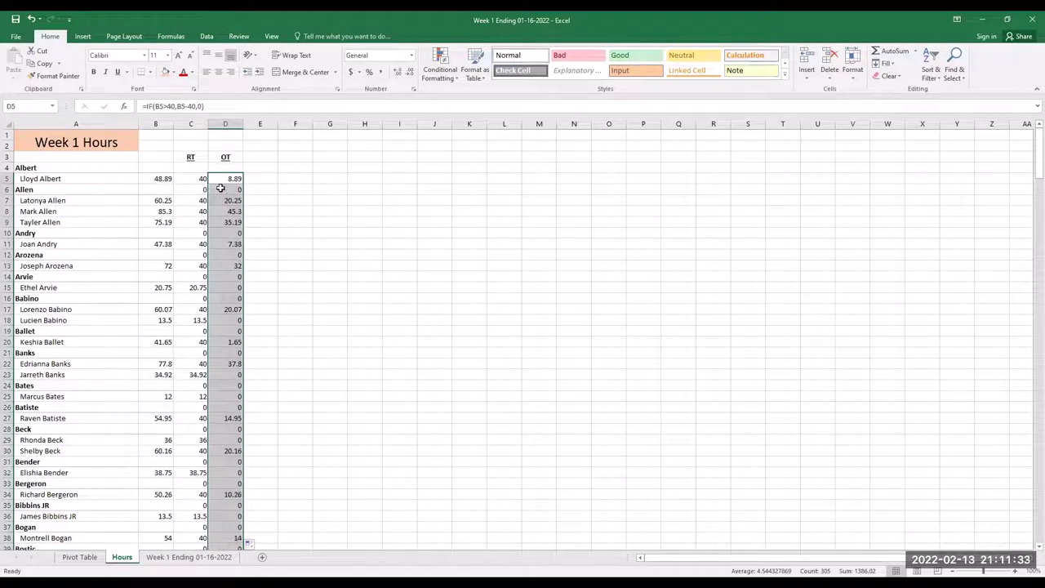
Scroll through the list and inspect the zero results in rows 6, 12, 14 and 15
{"action": "scroll", "coordinate": [220, 188], "scroll_direction": "down", "scroll_amount": 5}
{"action": "scroll", "coordinate": [221, 187], "scroll_direction": "down", "scroll_amount": 4}
{"action": "left_click", "coordinate": [271, 201]}
{"action": "scroll", "coordinate": [271, 212], "scroll_direction": "down", "scroll_amount": 5}
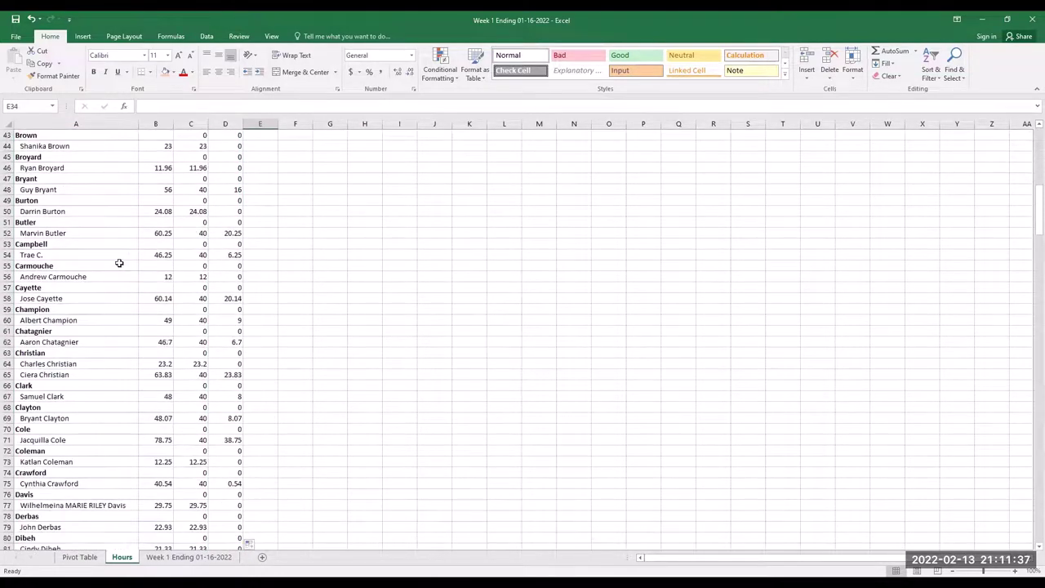
{"action": "scroll", "coordinate": [232, 340], "scroll_direction": "down", "scroll_amount": 5}
{"action": "scroll", "coordinate": [230, 344], "scroll_direction": "down", "scroll_amount": 3}
{"action": "scroll", "coordinate": [257, 319], "scroll_direction": "up", "scroll_amount": 7}
{"action": "scroll", "coordinate": [257, 318], "scroll_direction": "up", "scroll_amount": 15}
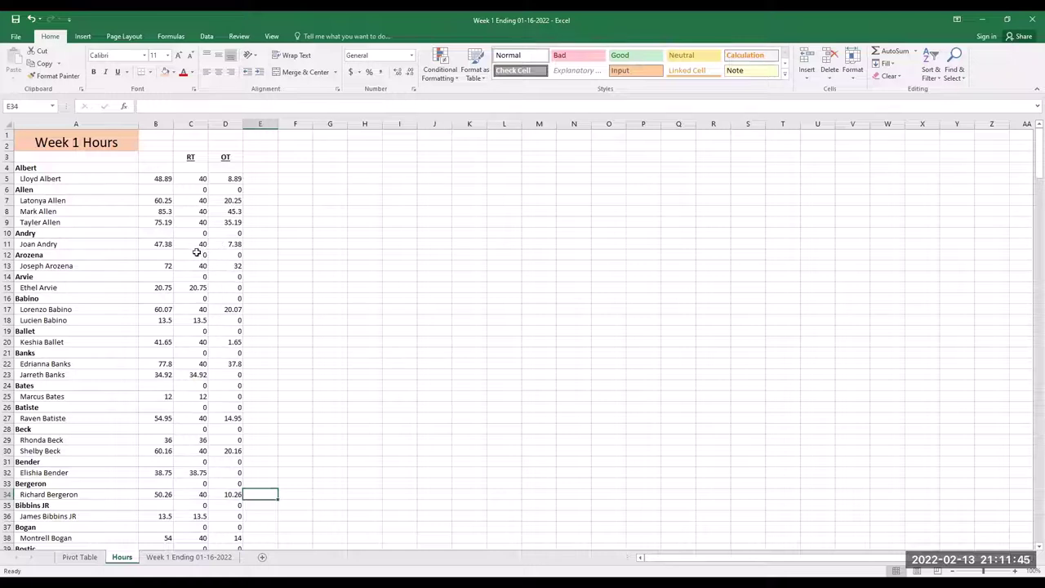
{"action": "left_click_drag", "start_coordinate": [200, 255], "coordinate": [230, 255]}
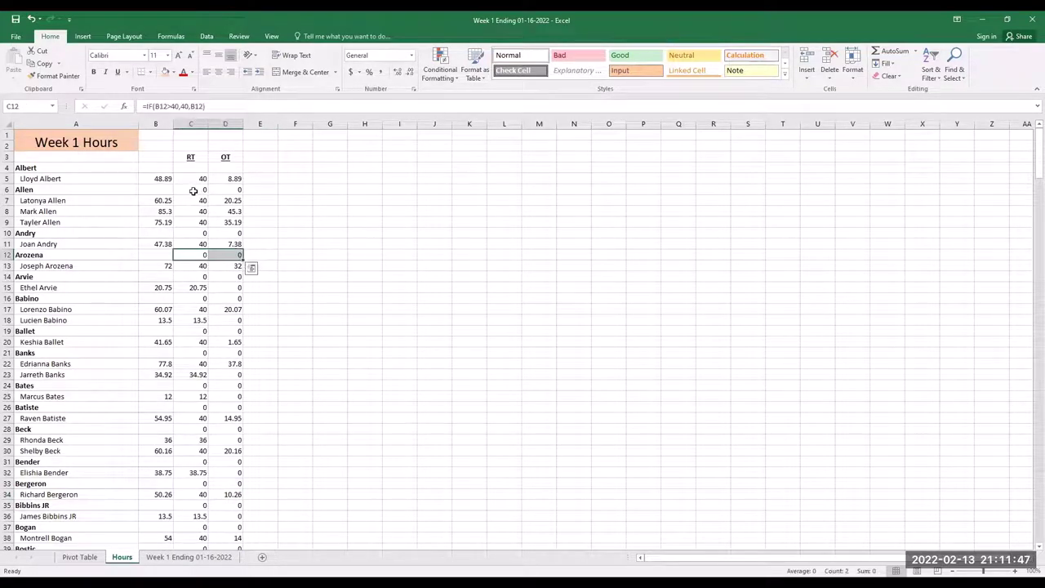
{"action": "left_click_drag", "start_coordinate": [199, 190], "coordinate": [260, 190]}
{"action": "left_click_drag", "start_coordinate": [195, 275], "coordinate": [270, 287]}
{"action": "left_click", "coordinate": [296, 221]}
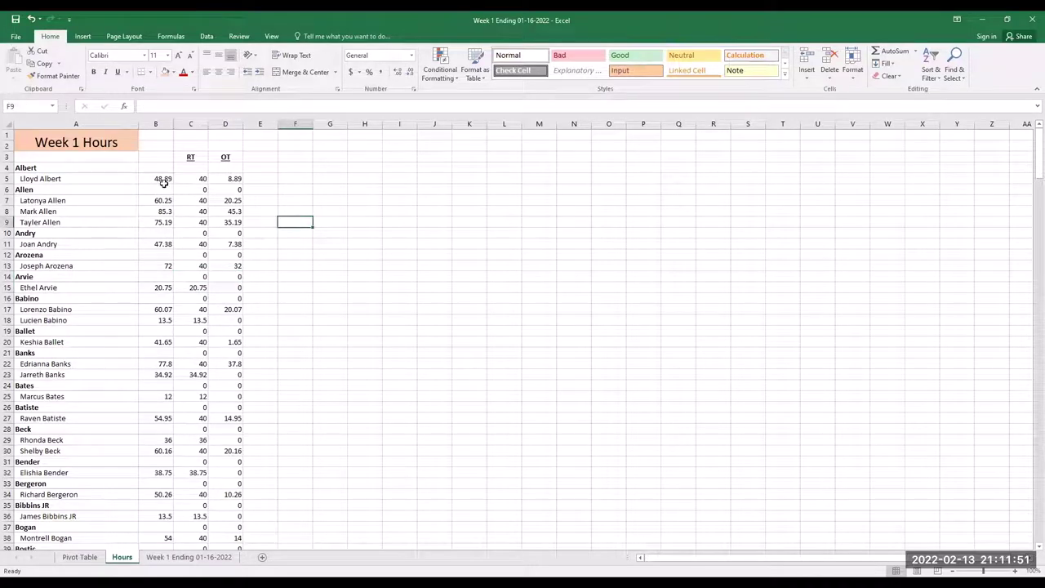
Uncheck 'Show a zero in cells that have zero value' in Excel's Advanced options
{"action": "left_click", "coordinate": [15, 37]}
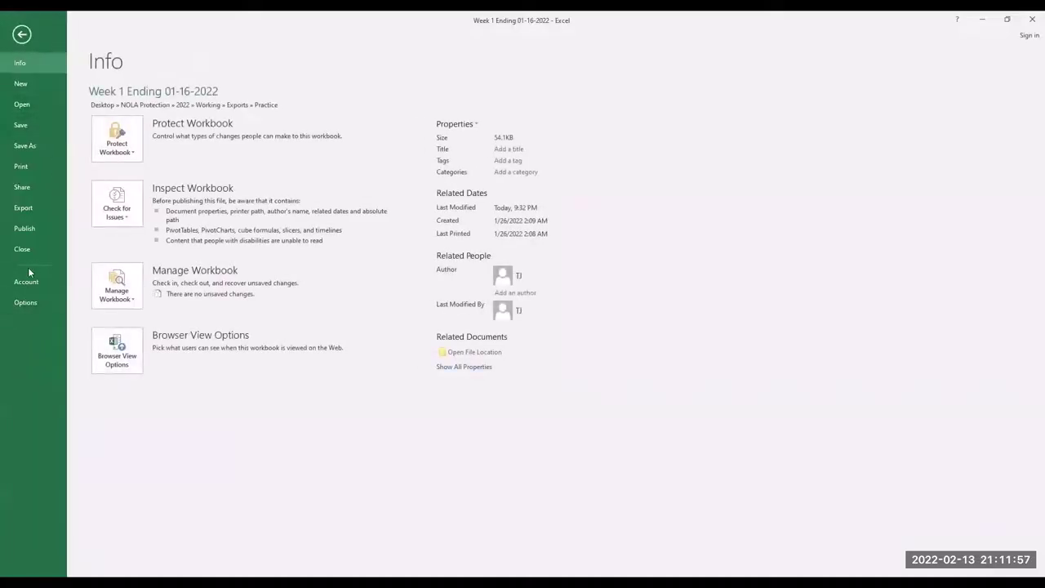
{"action": "left_click", "coordinate": [30, 302]}
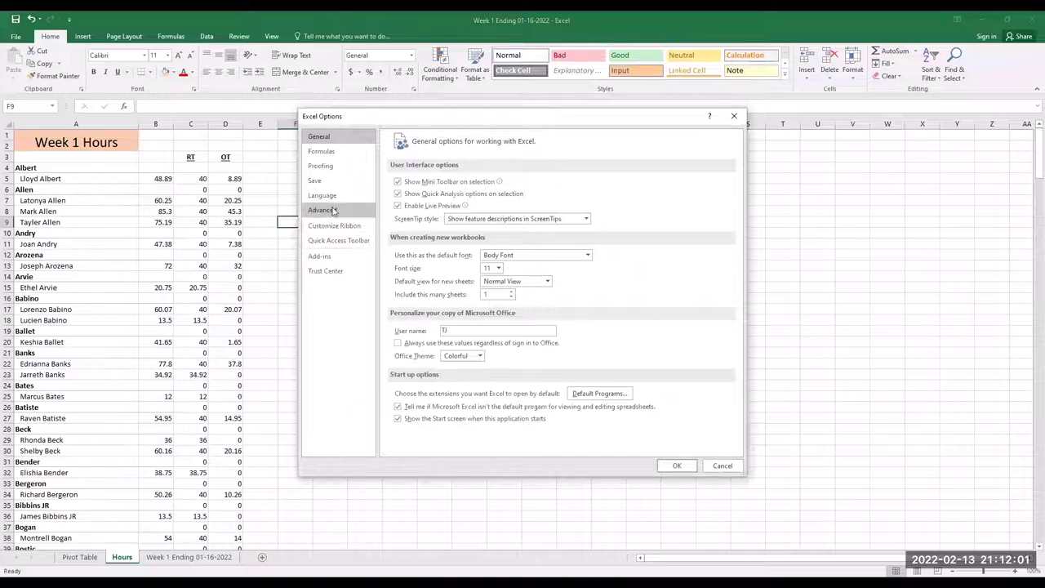
{"action": "left_click", "coordinate": [333, 211]}
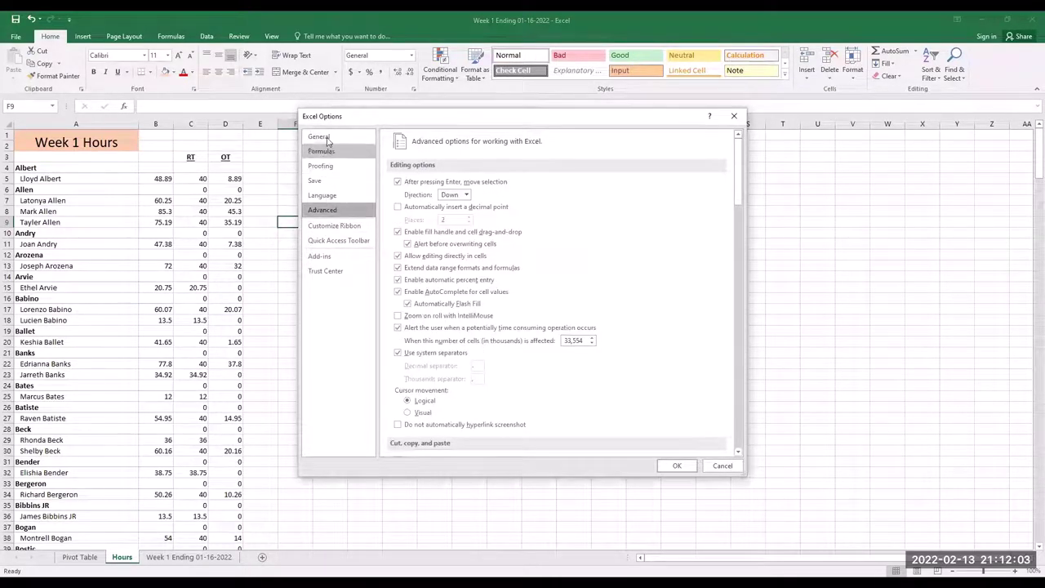
{"action": "scroll", "coordinate": [416, 312], "scroll_direction": "down", "scroll_amount": 5}
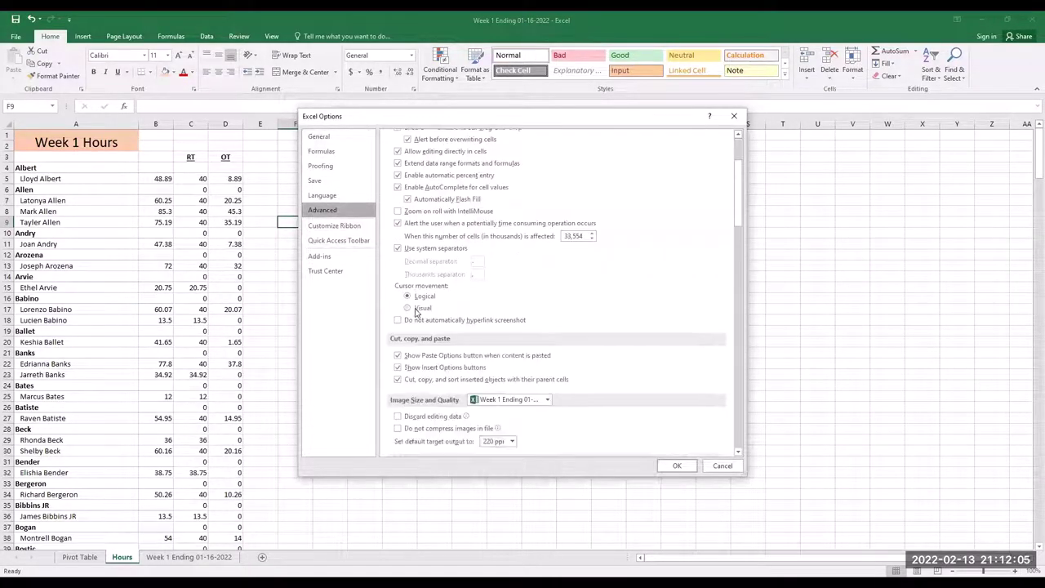
{"action": "scroll", "coordinate": [416, 313], "scroll_direction": "down", "scroll_amount": 10}
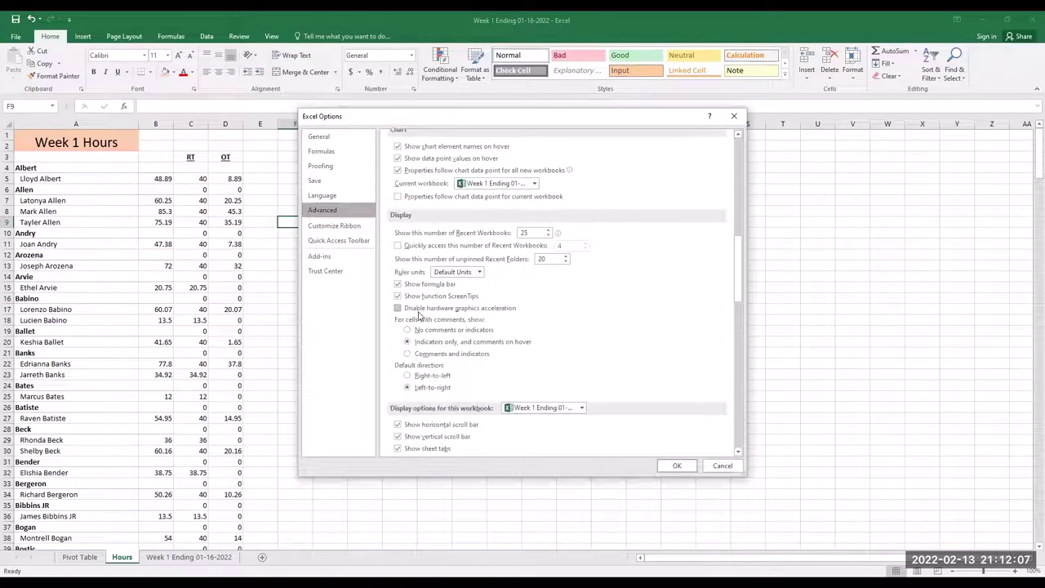
{"action": "scroll", "coordinate": [421, 317], "scroll_direction": "down", "scroll_amount": 5}
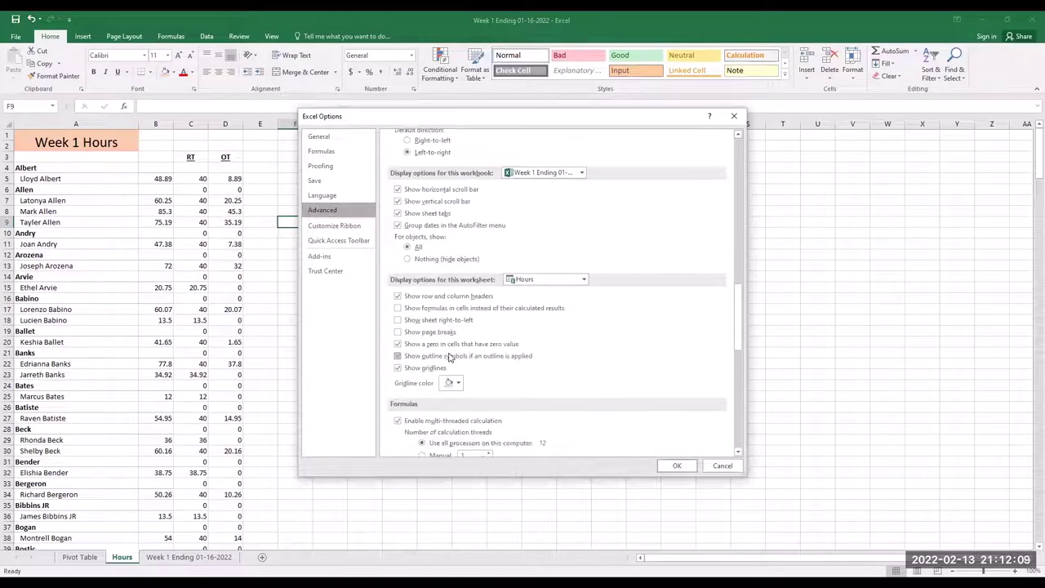
{"action": "scroll", "coordinate": [469, 288], "scroll_direction": "down", "scroll_amount": 1}
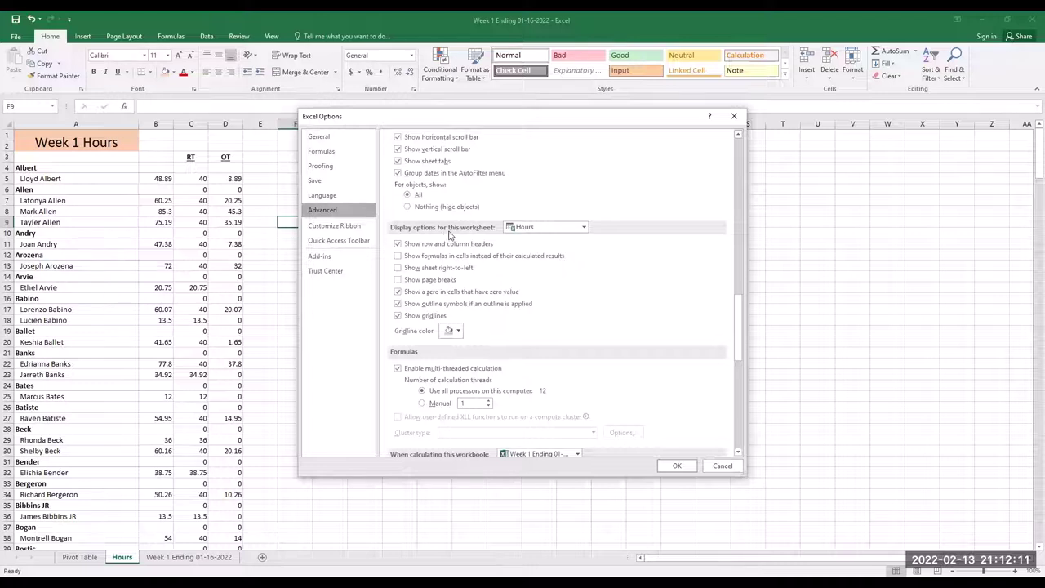
{"action": "left_click", "coordinate": [406, 320]}
{"action": "left_click", "coordinate": [399, 296]}
{"action": "left_click", "coordinate": [398, 294]}
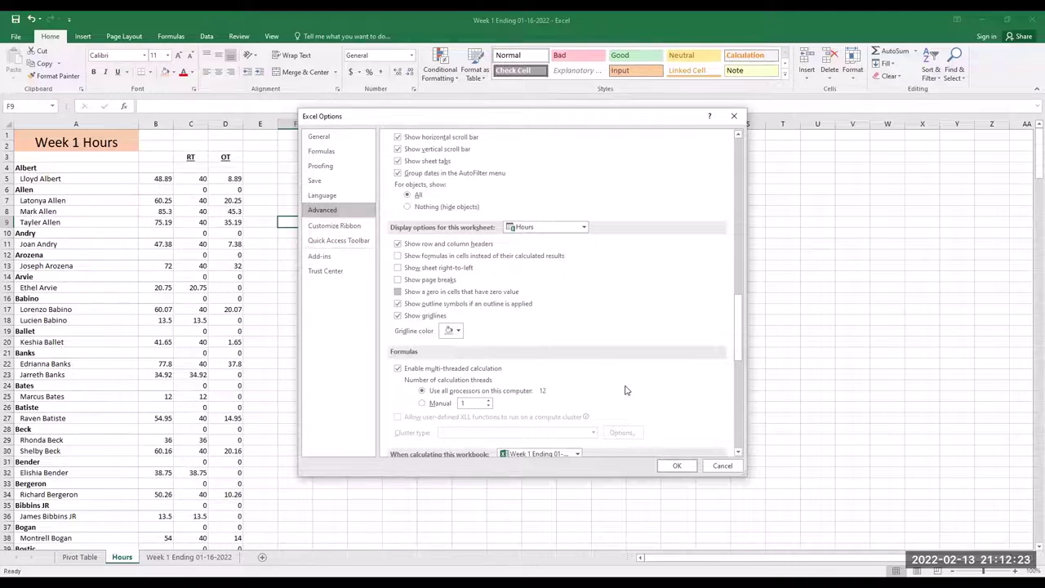
{"action": "left_click", "coordinate": [677, 467]}
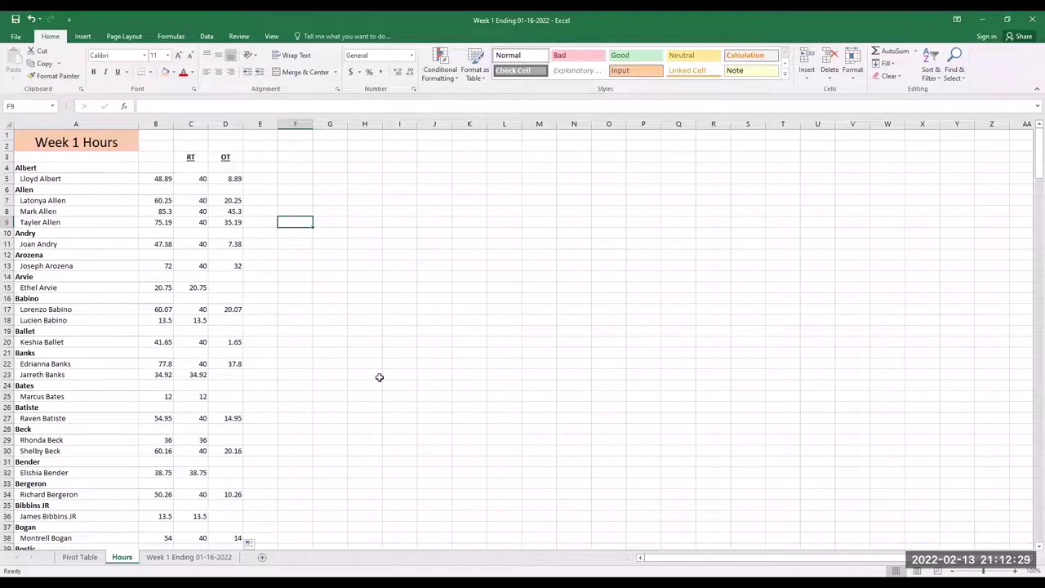
Hide column B holding the total hours on the Hours sheet
{"action": "left_click", "coordinate": [156, 124]}
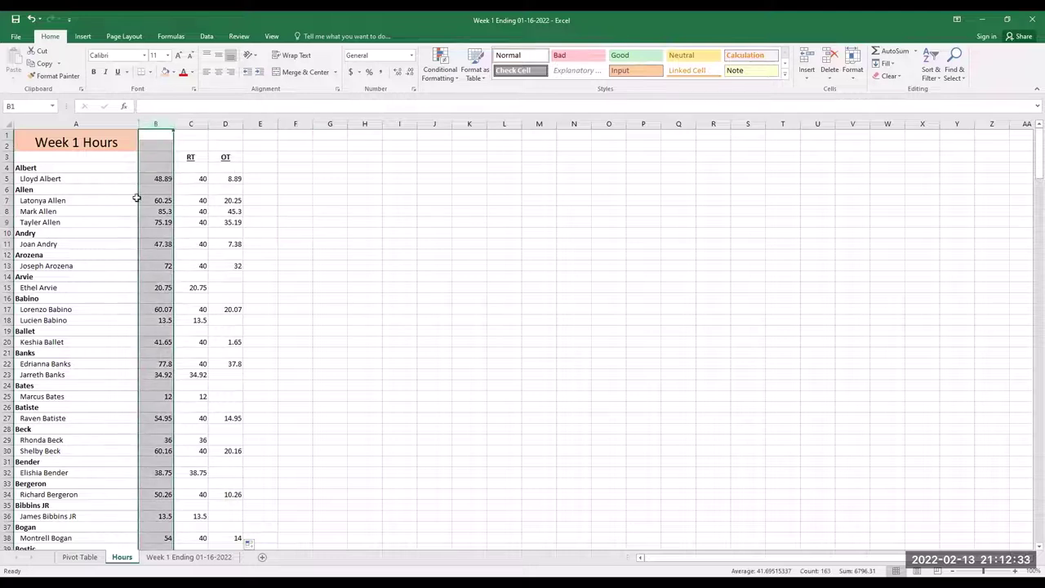
{"action": "right_click", "coordinate": [157, 121]}
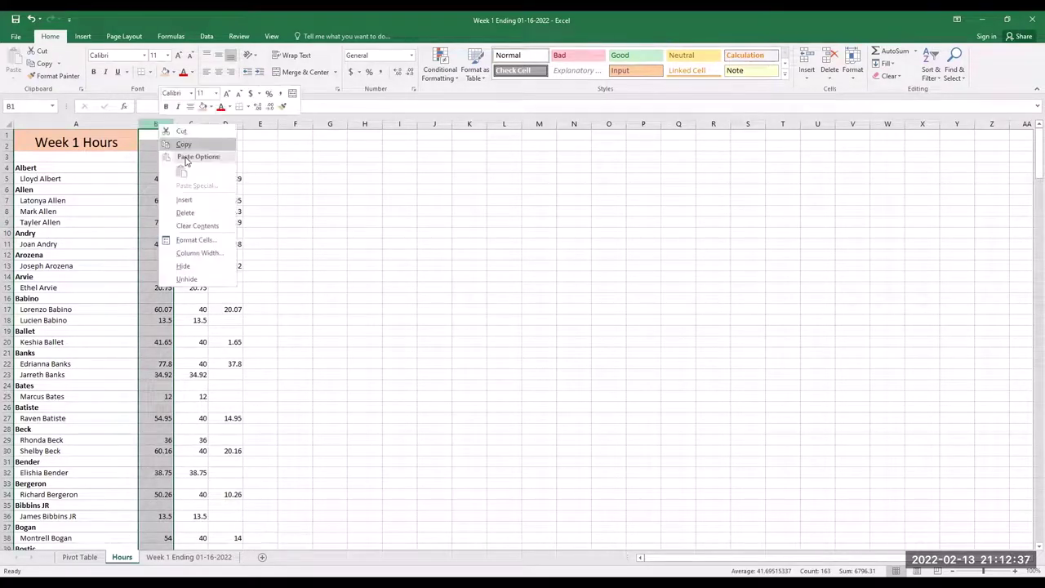
{"action": "left_click", "coordinate": [181, 268]}
{"action": "left_click", "coordinate": [225, 221]}
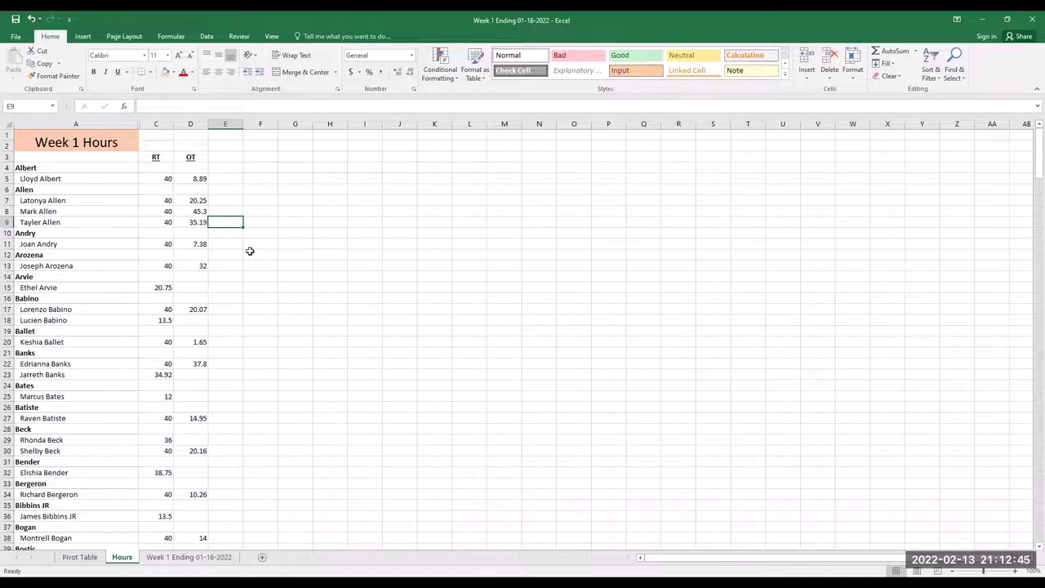
{"action": "left_click", "coordinate": [300, 183]}
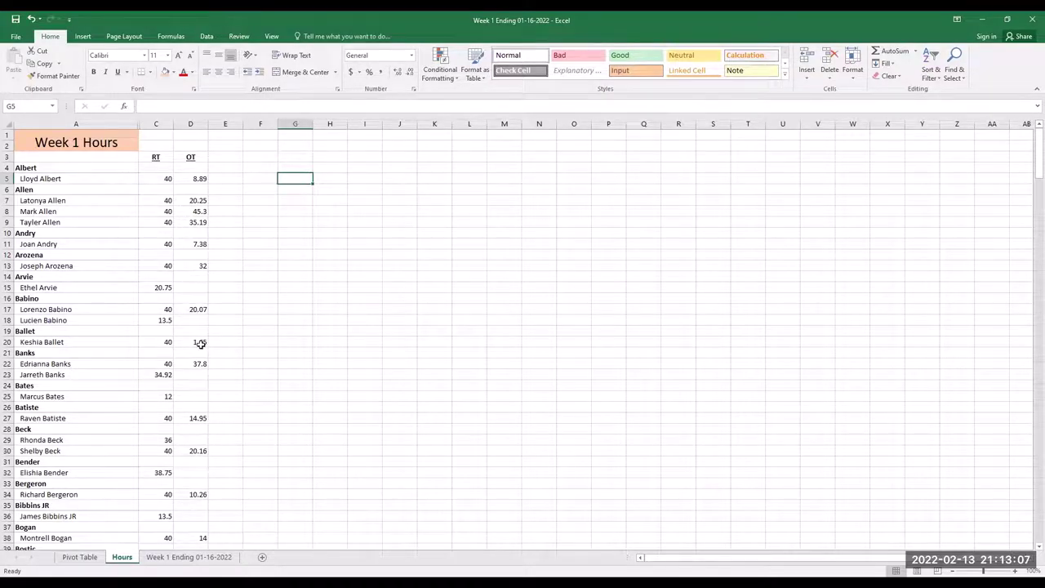
{"action": "left_click", "coordinate": [273, 219]}
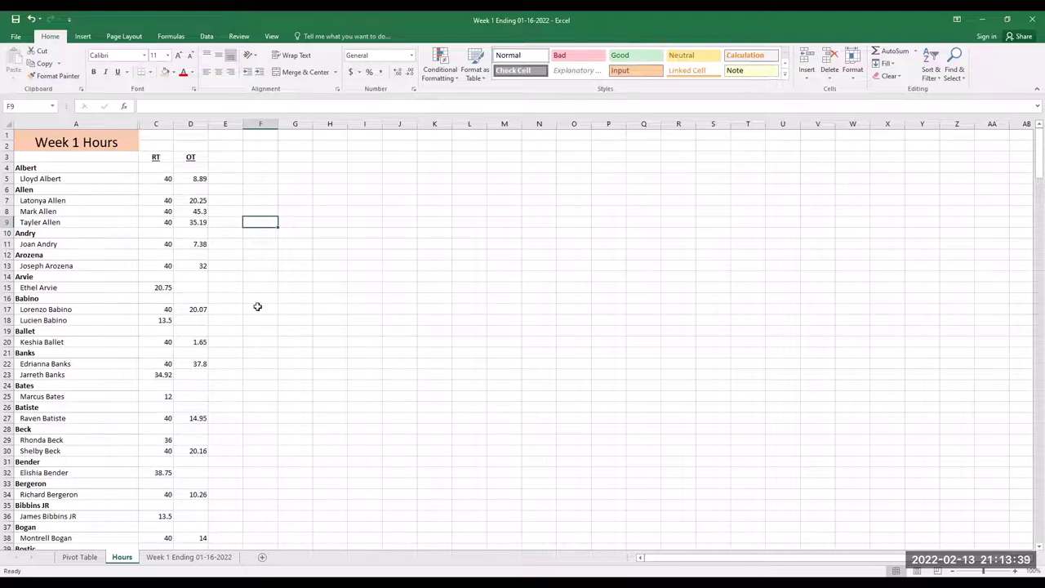
On the Pivot Table sheet, remove Sum of Total Hours from the pivot's Values
{"action": "left_click", "coordinate": [80, 557]}
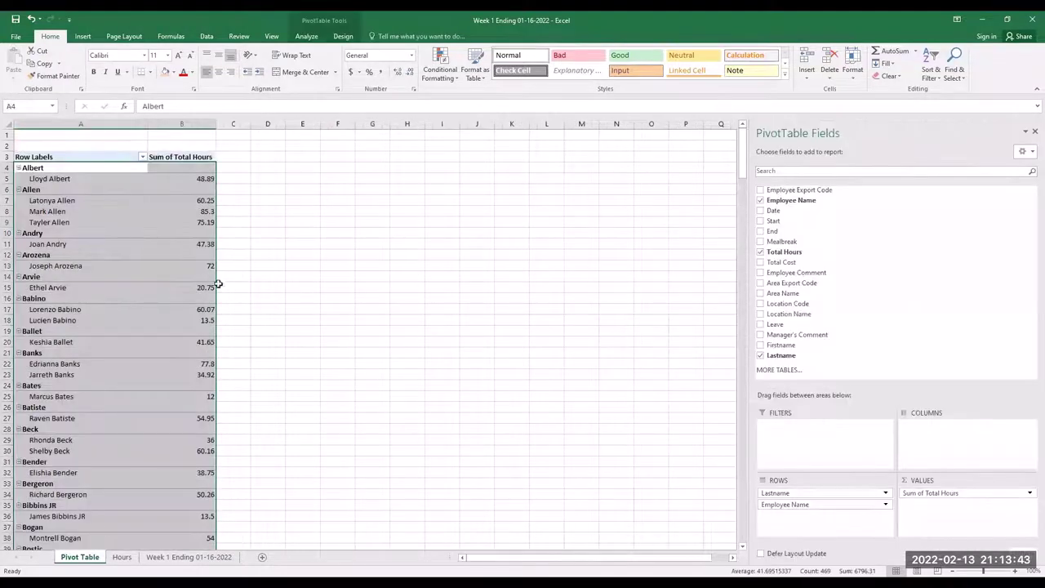
{"action": "left_click", "coordinate": [52, 186]}
{"action": "left_click", "coordinate": [92, 202]}
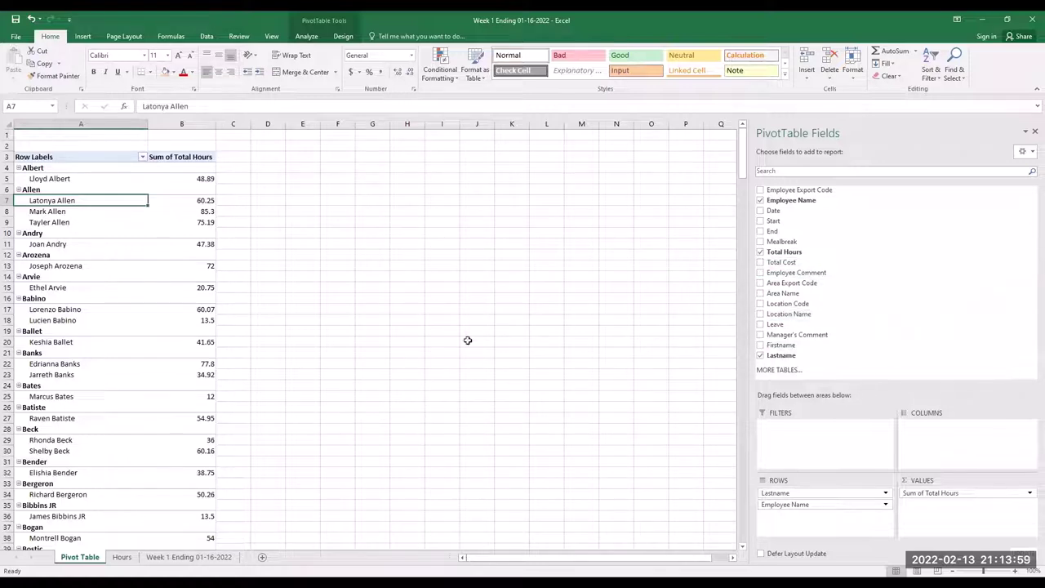
{"action": "left_click", "coordinate": [283, 212]}
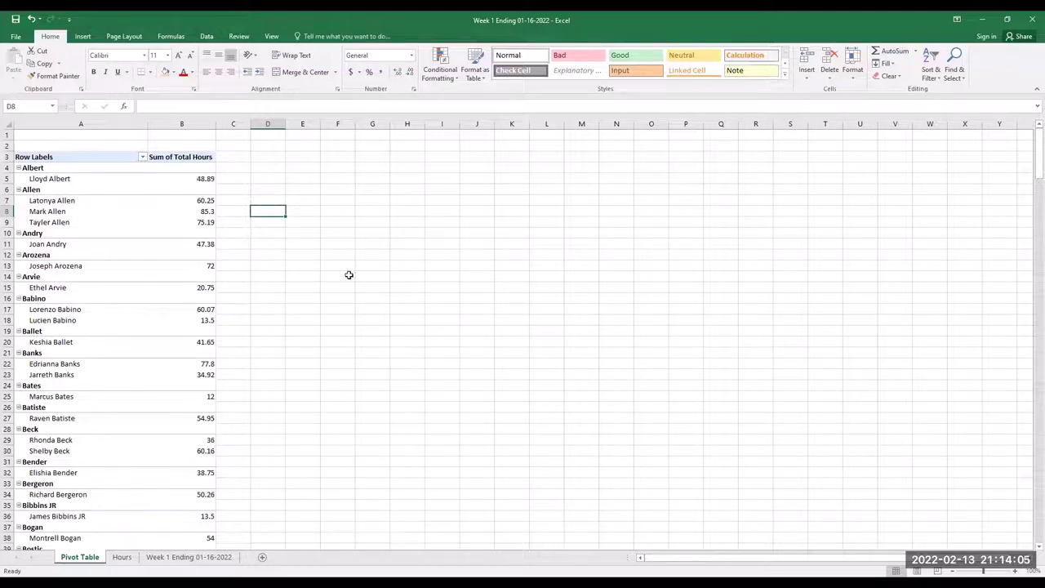
{"action": "left_click", "coordinate": [90, 212]}
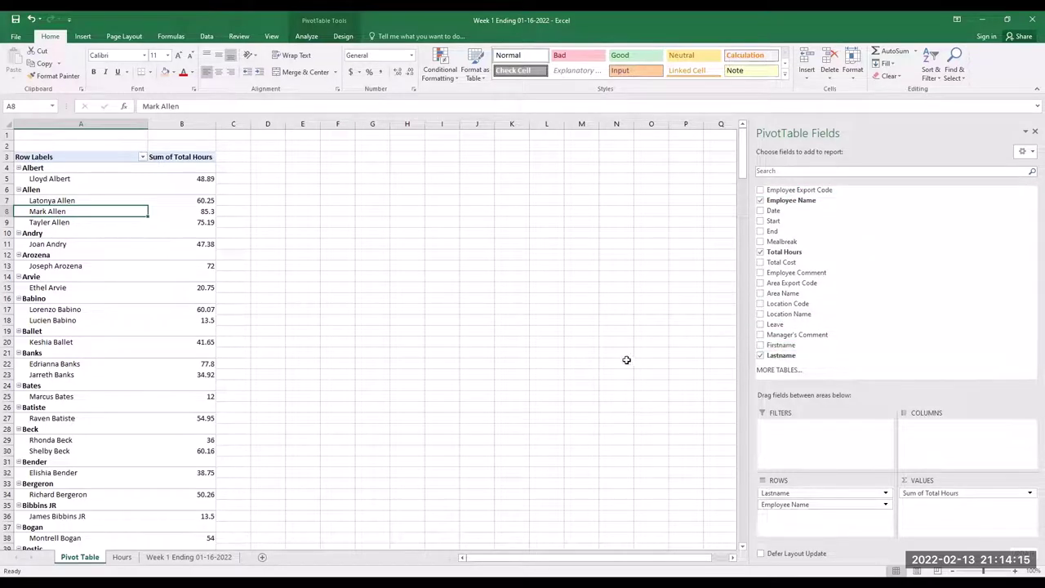
{"action": "left_click", "coordinate": [940, 495]}
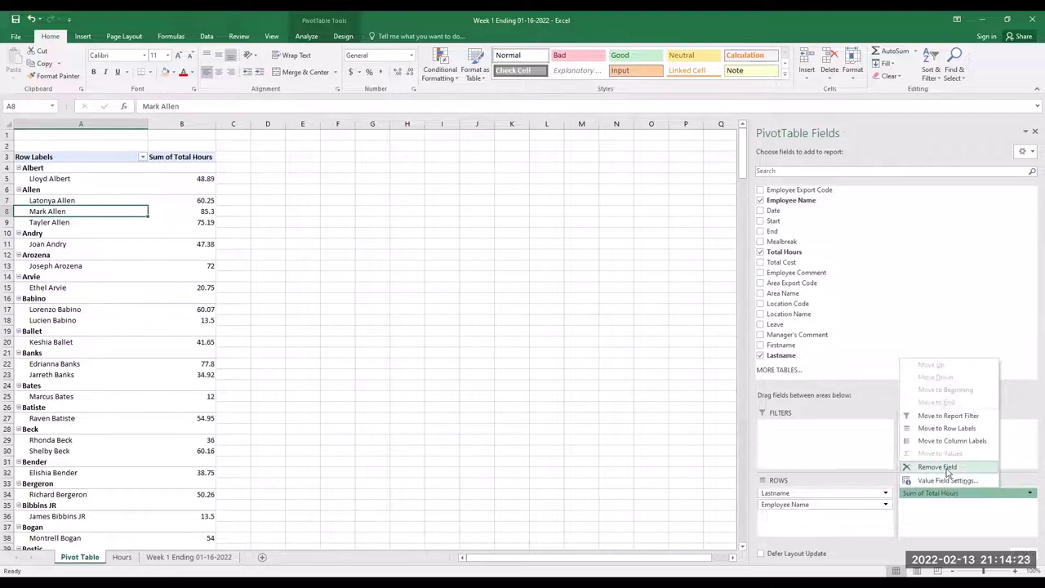
{"action": "left_click", "coordinate": [940, 467]}
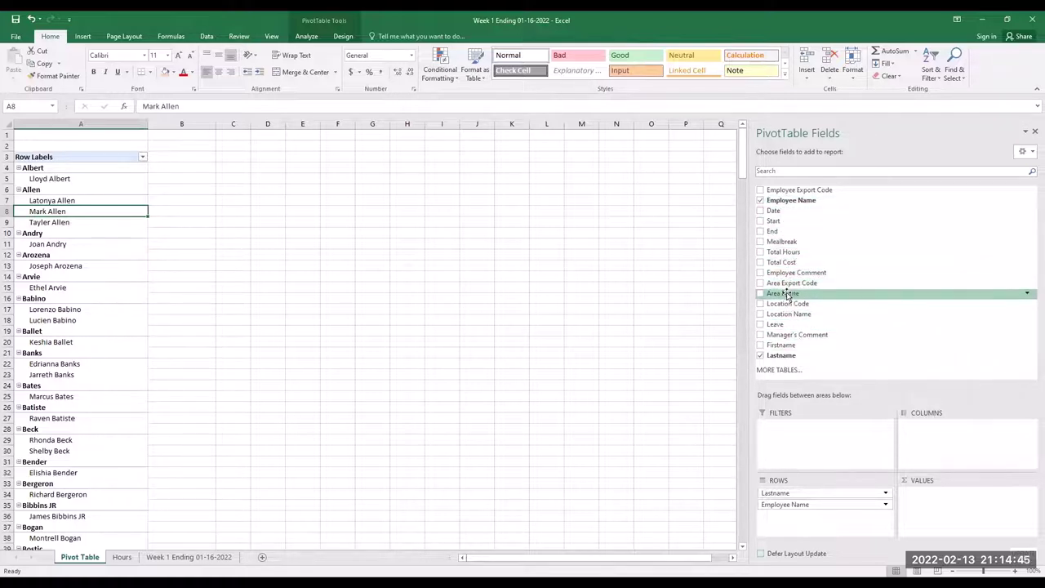
Put Area Name in the pivot Filters and Location Code in Values, then review each employee's count
{"action": "left_click_drag", "start_coordinate": [788, 293], "coordinate": [784, 438]}
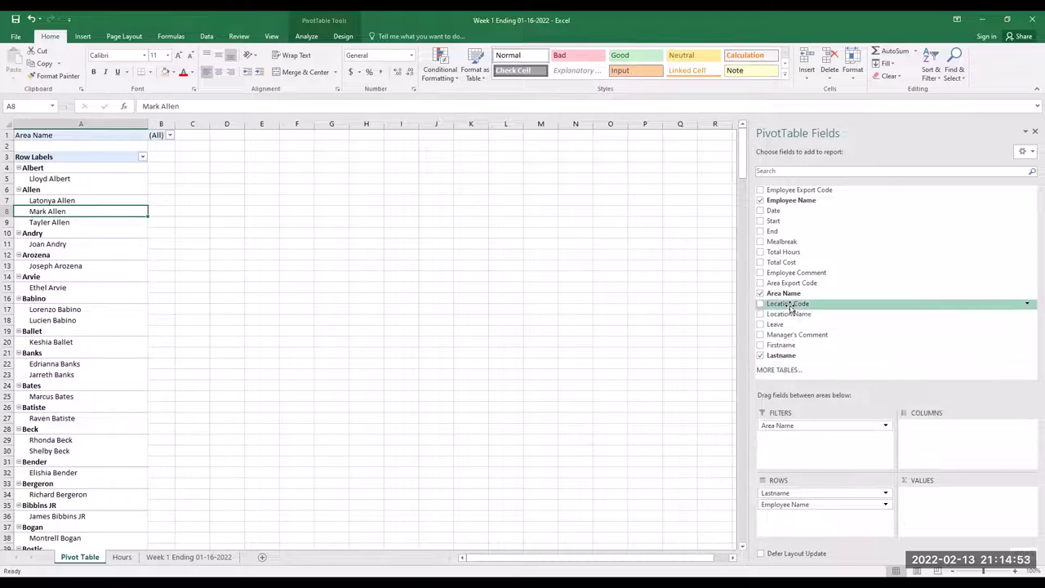
{"action": "left_click_drag", "start_coordinate": [791, 306], "coordinate": [931, 508]}
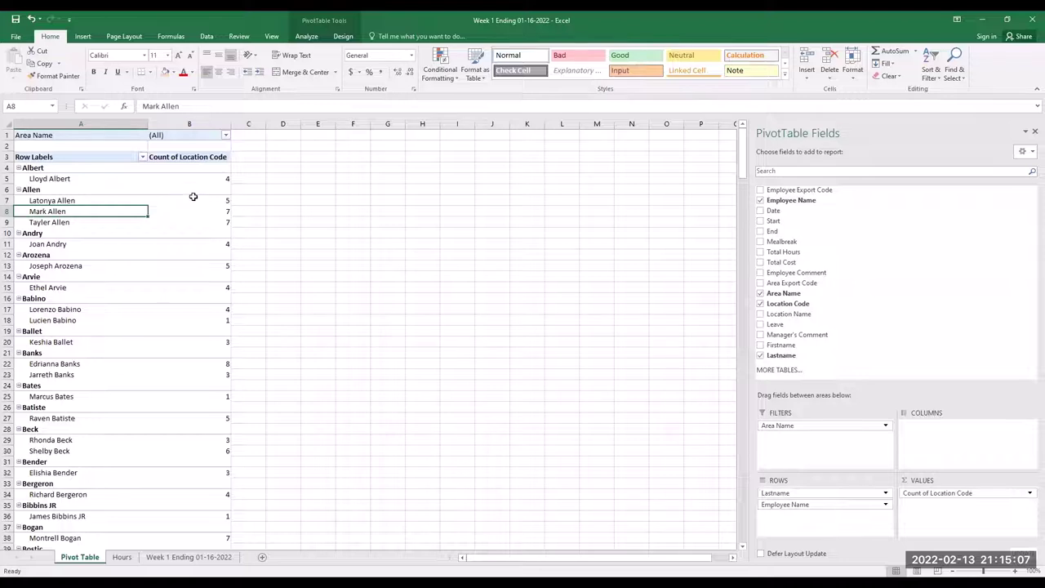
{"action": "left_click", "coordinate": [225, 179]}
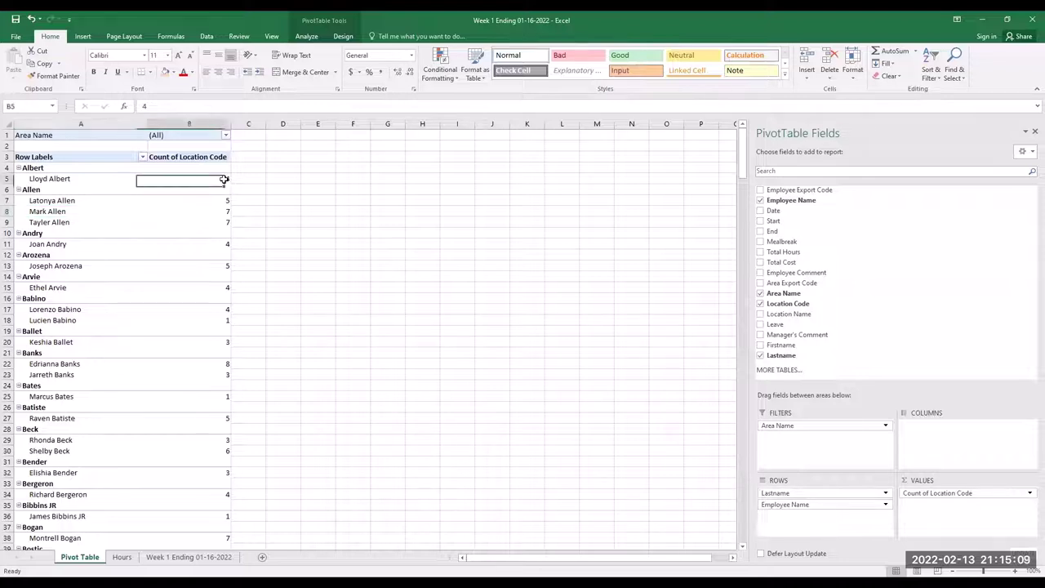
{"action": "left_click", "coordinate": [217, 200]}
{"action": "left_click", "coordinate": [220, 210]}
{"action": "key", "text": "Down"}
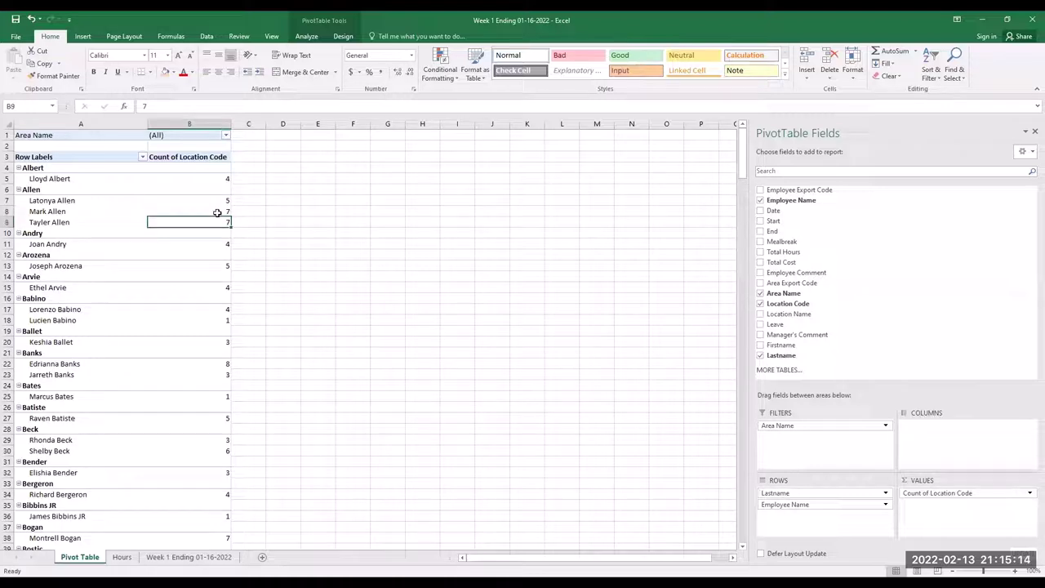
{"action": "left_click", "coordinate": [213, 279]}
{"action": "left_click", "coordinate": [214, 311]}
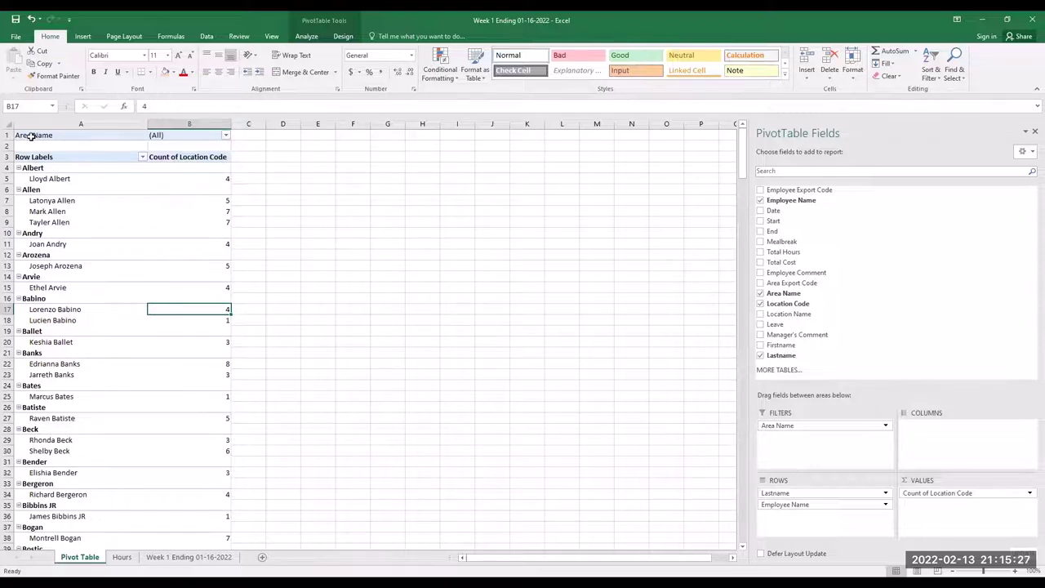
Open the Area Name filter dropdown and enlarge its list of areas
{"action": "left_click", "coordinate": [226, 137]}
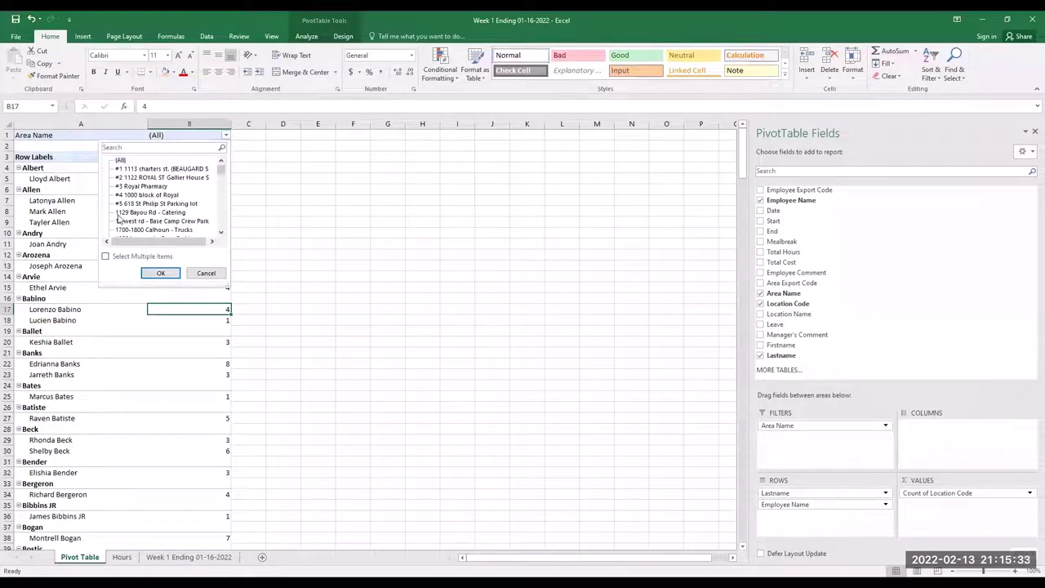
{"action": "left_click", "coordinate": [105, 258]}
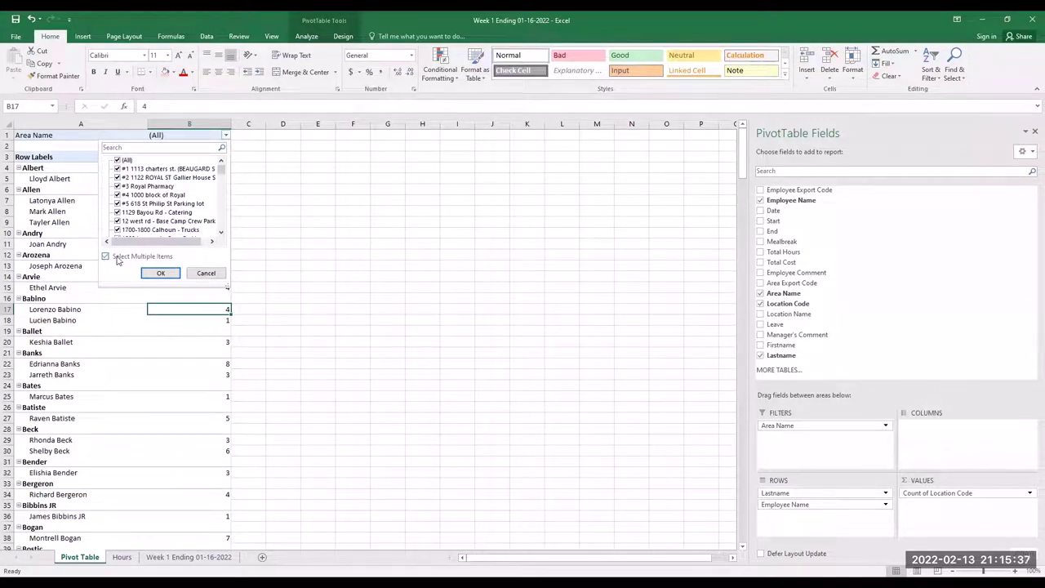
{"action": "left_click", "coordinate": [105, 257]}
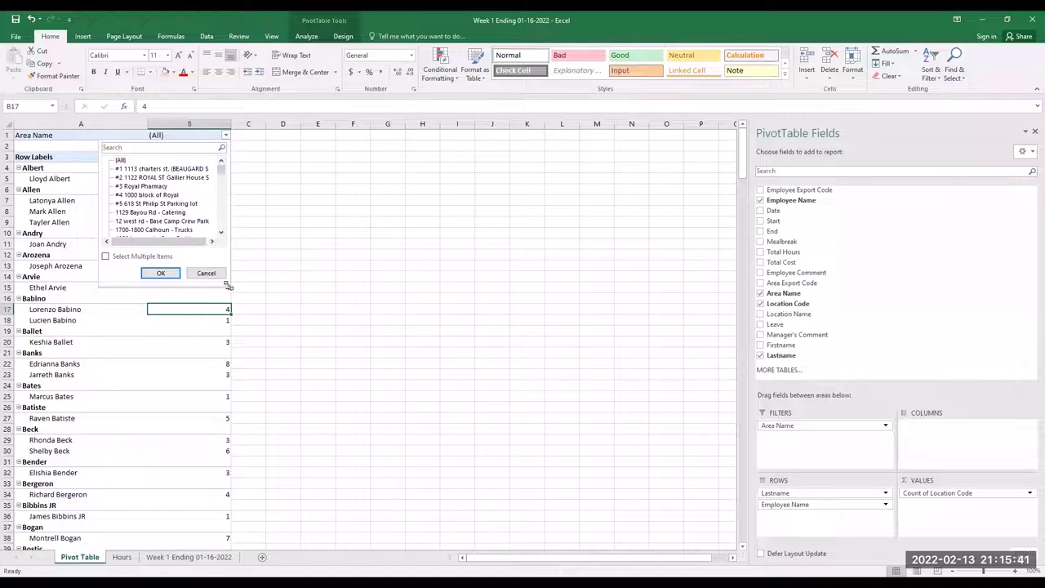
{"action": "left_click_drag", "start_coordinate": [228, 289], "coordinate": [417, 504]}
{"action": "scroll", "coordinate": [159, 243], "scroll_direction": "down", "scroll_amount": 15}
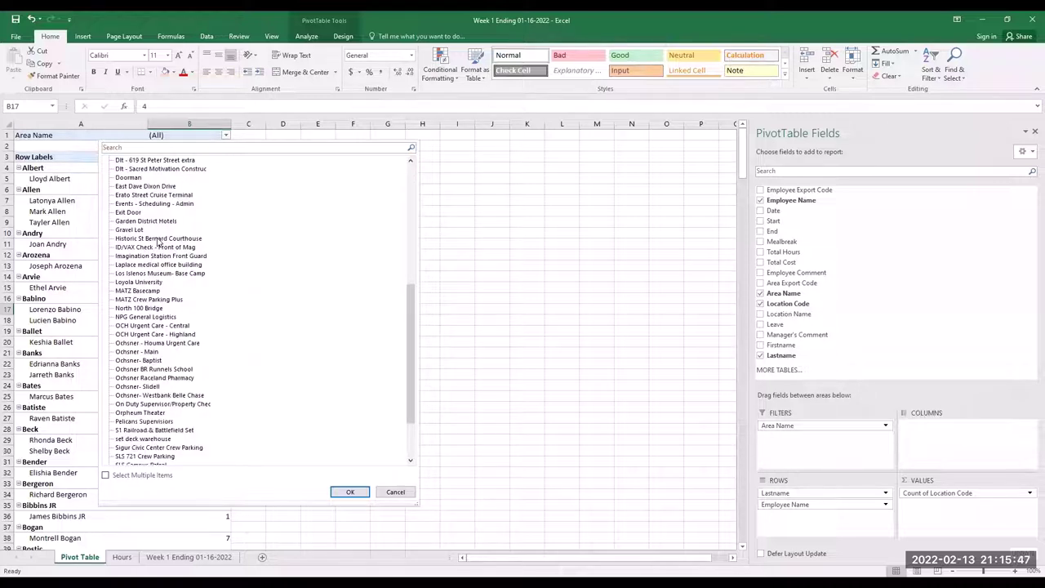
{"action": "scroll", "coordinate": [227, 349], "scroll_direction": "down", "scroll_amount": 3}
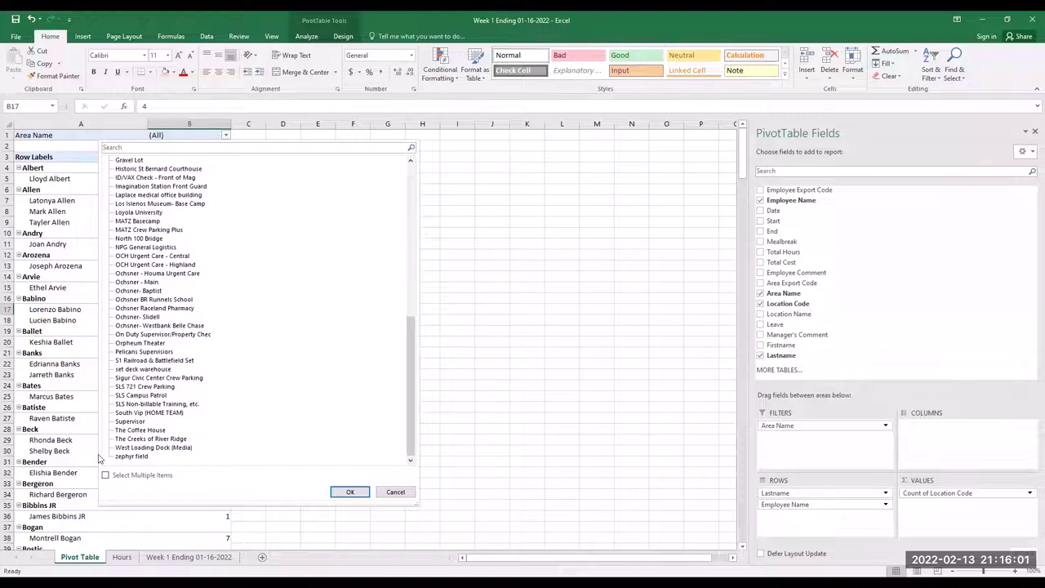
{"action": "left_click", "coordinate": [105, 475]}
{"action": "left_click", "coordinate": [106, 476]}
Allow multiple items, include Ochsner - Houma Urgent Care and S1 Railroad & Battlefield Set, and apply
{"action": "left_click", "coordinate": [136, 318]}
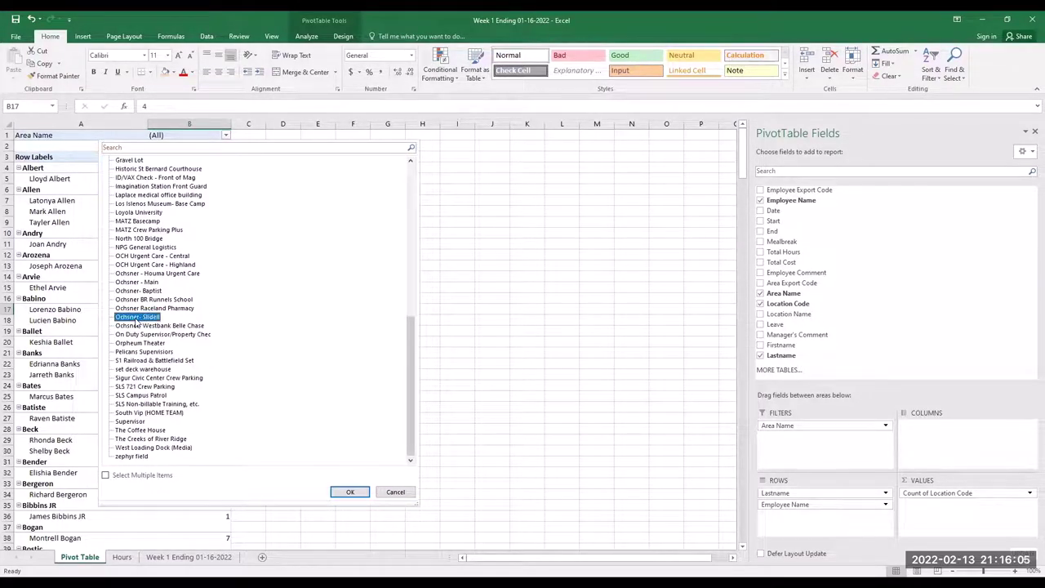
{"action": "left_click", "coordinate": [105, 475]}
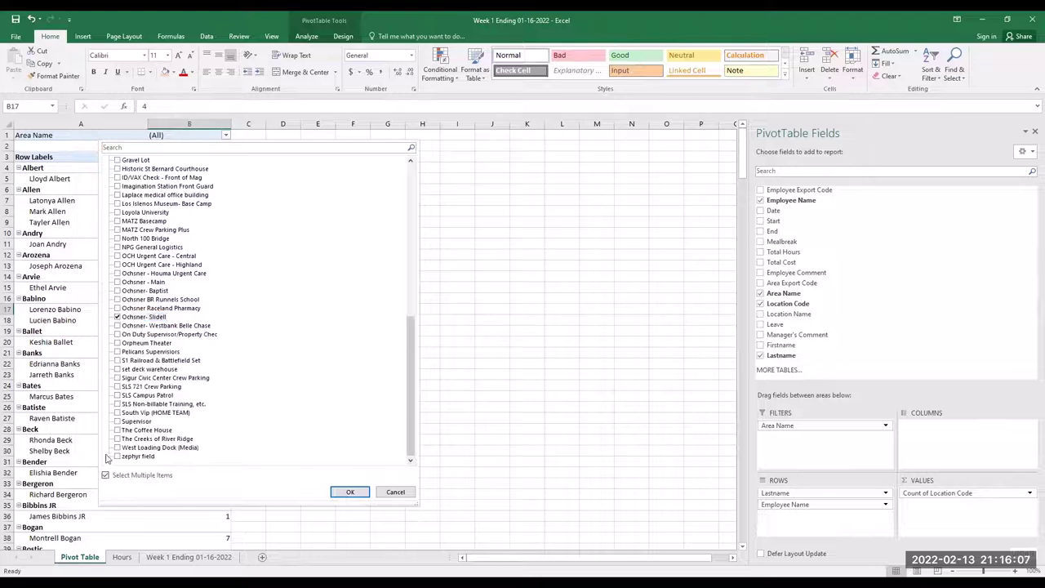
{"action": "left_click", "coordinate": [119, 318]}
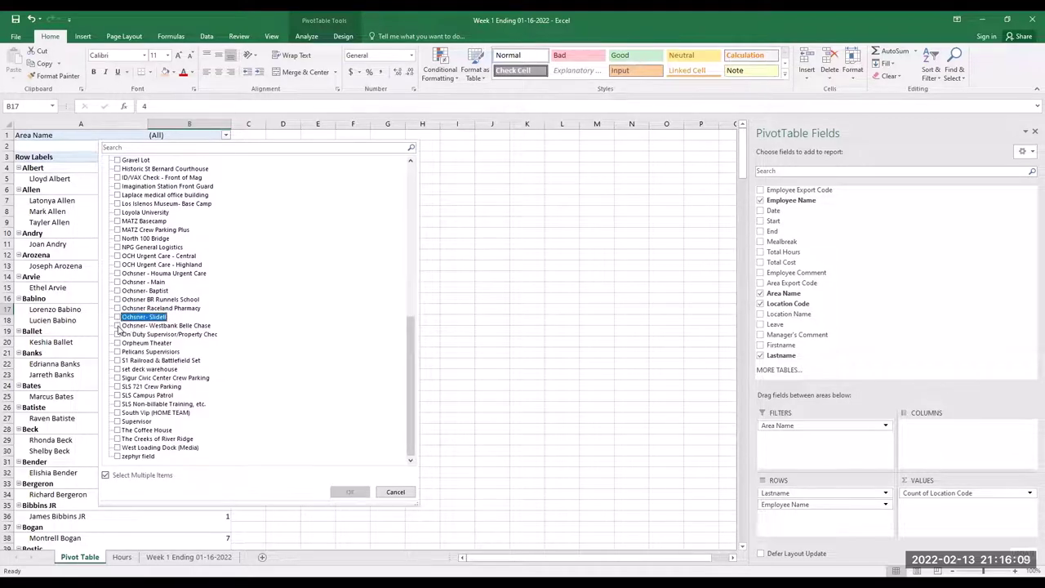
{"action": "left_click", "coordinate": [117, 274]}
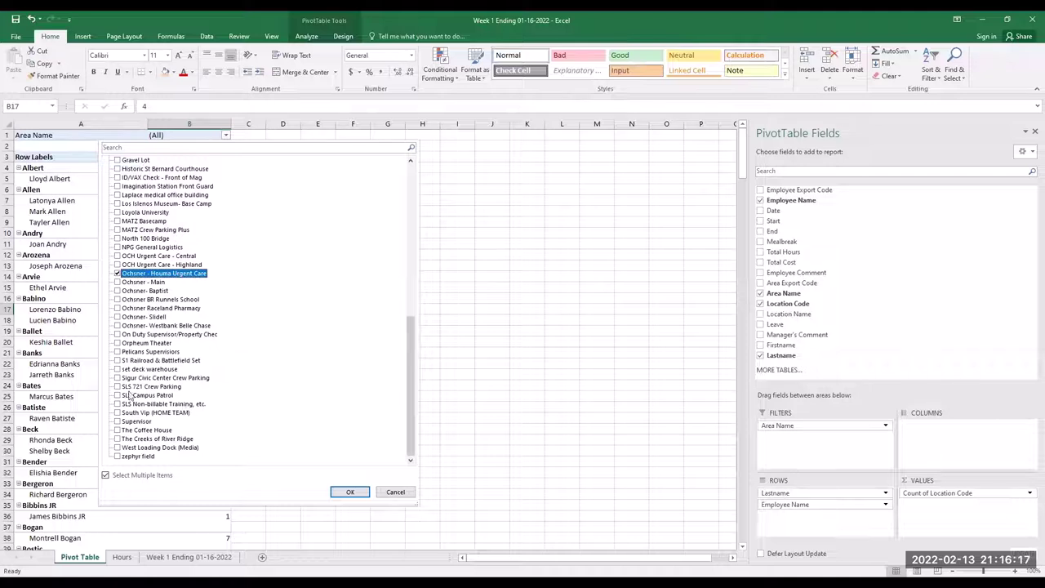
{"action": "left_click", "coordinate": [117, 360]}
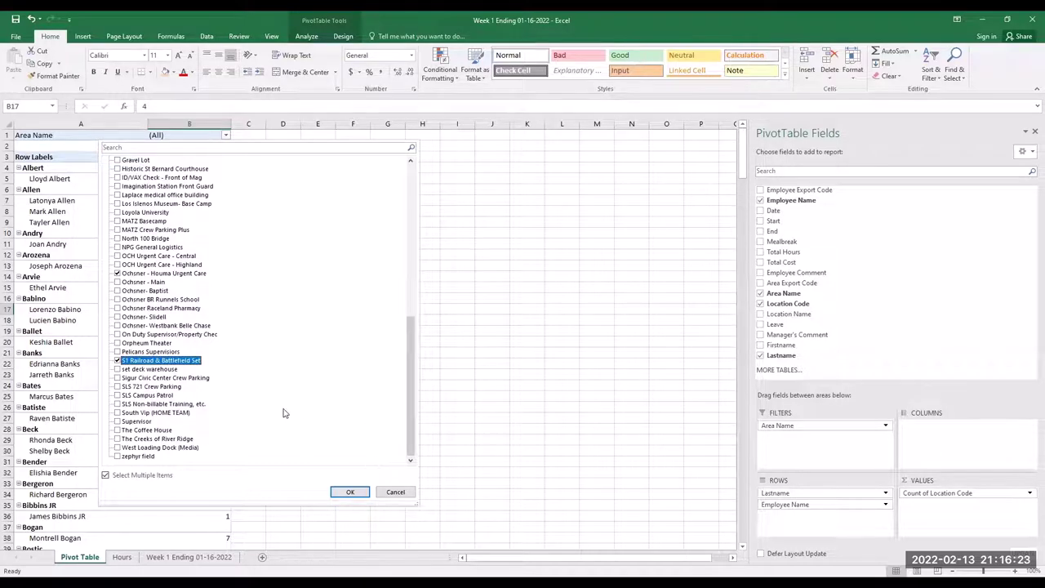
{"action": "scroll", "coordinate": [281, 412], "scroll_direction": "up", "scroll_amount": 15}
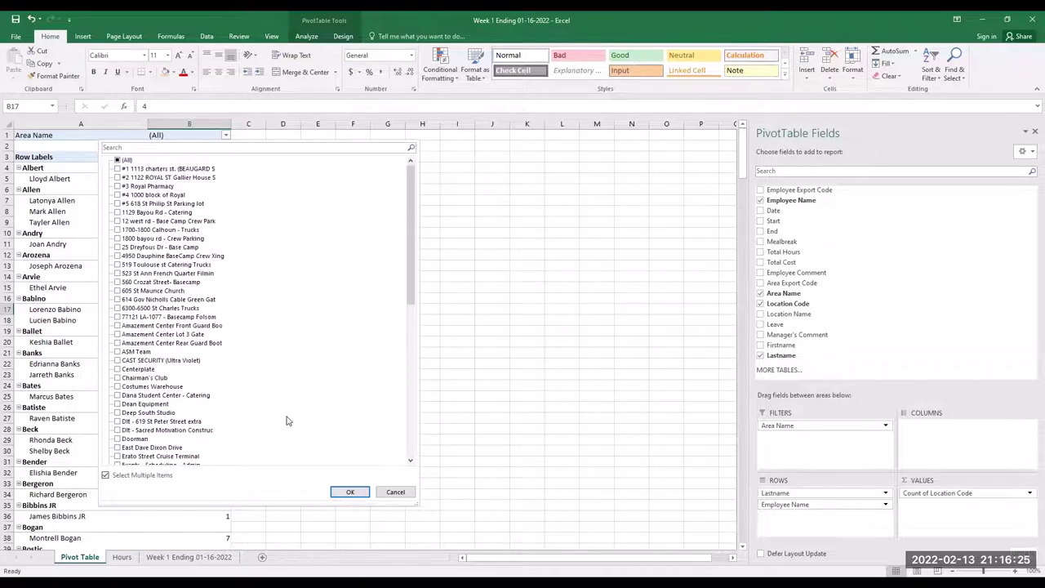
{"action": "left_click", "coordinate": [349, 493]}
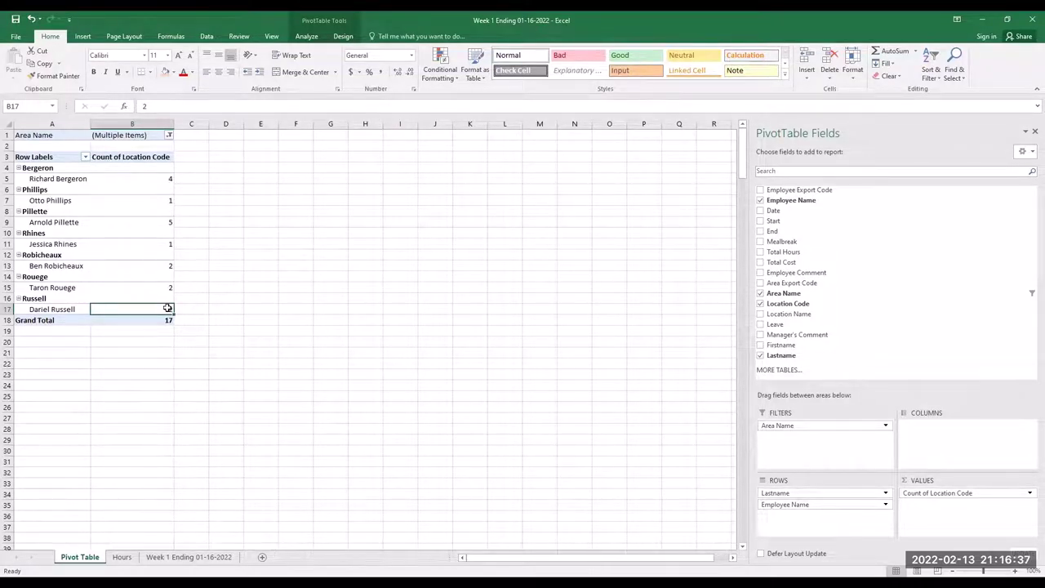
Copy the pivot's employee names and counts in A4:B17, excluding the Grand Total row
{"action": "left_click", "coordinate": [166, 180]}
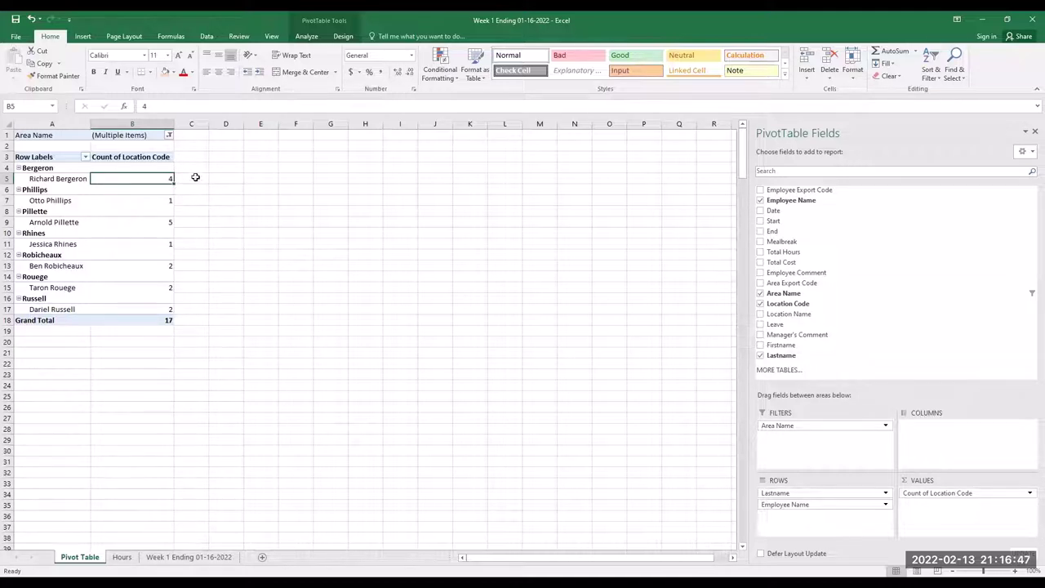
{"action": "left_click", "coordinate": [190, 201]}
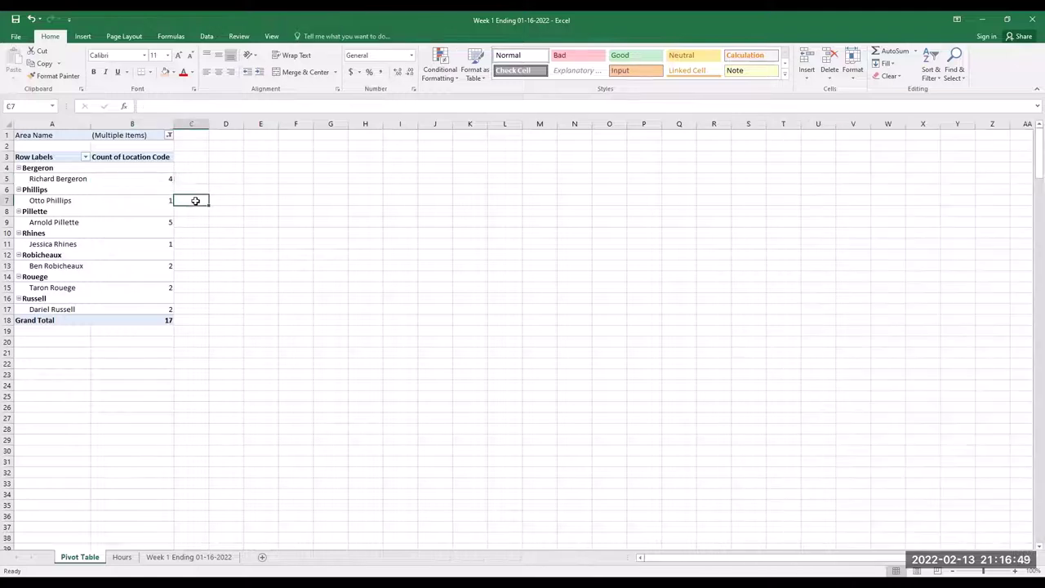
{"action": "left_click", "coordinate": [41, 167]}
{"action": "left_click_drag", "start_coordinate": [61, 168], "coordinate": [160, 305]}
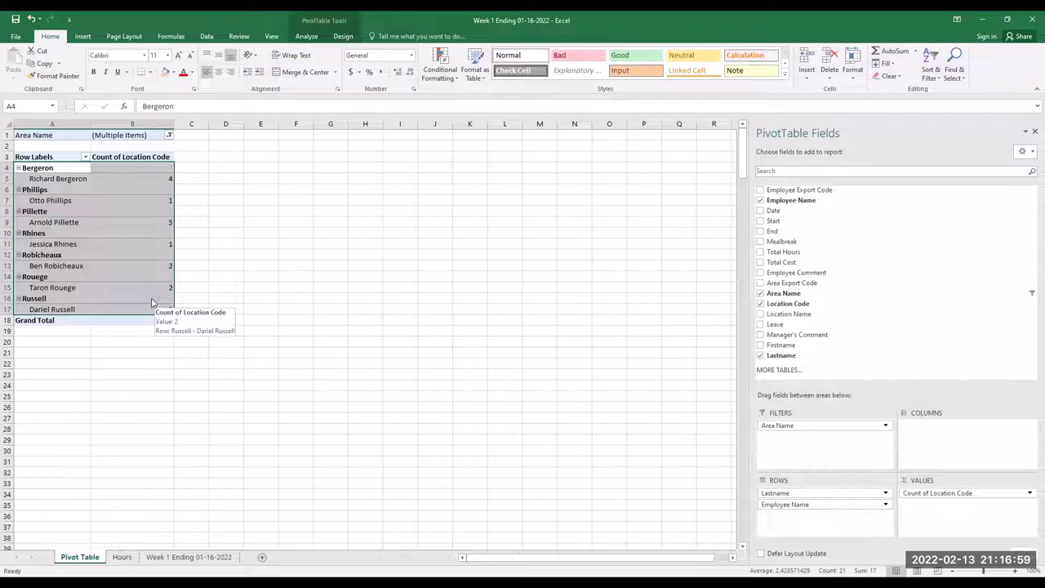
{"action": "right_click", "coordinate": [149, 294]}
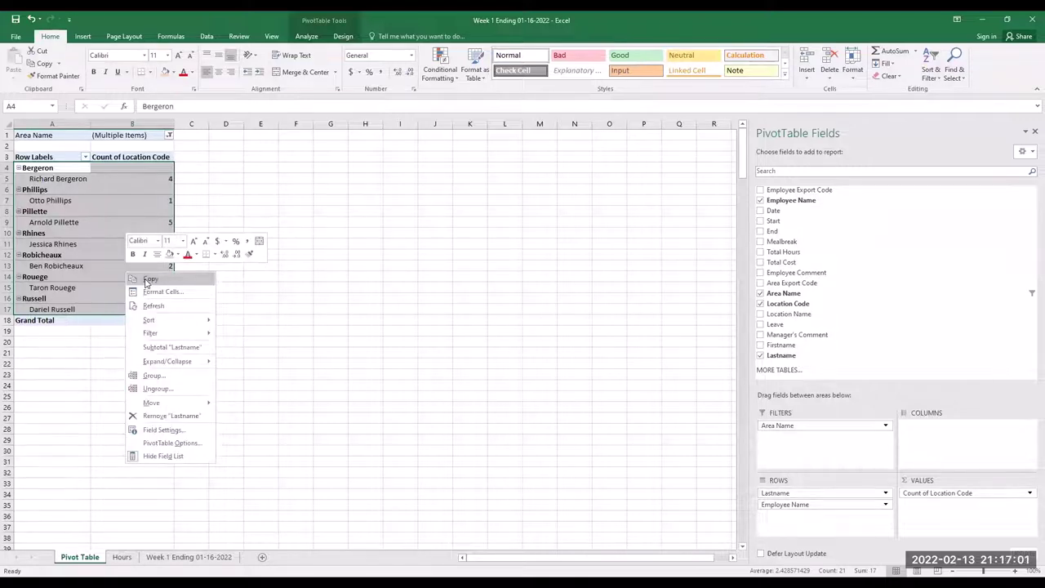
{"action": "left_click", "coordinate": [148, 281]}
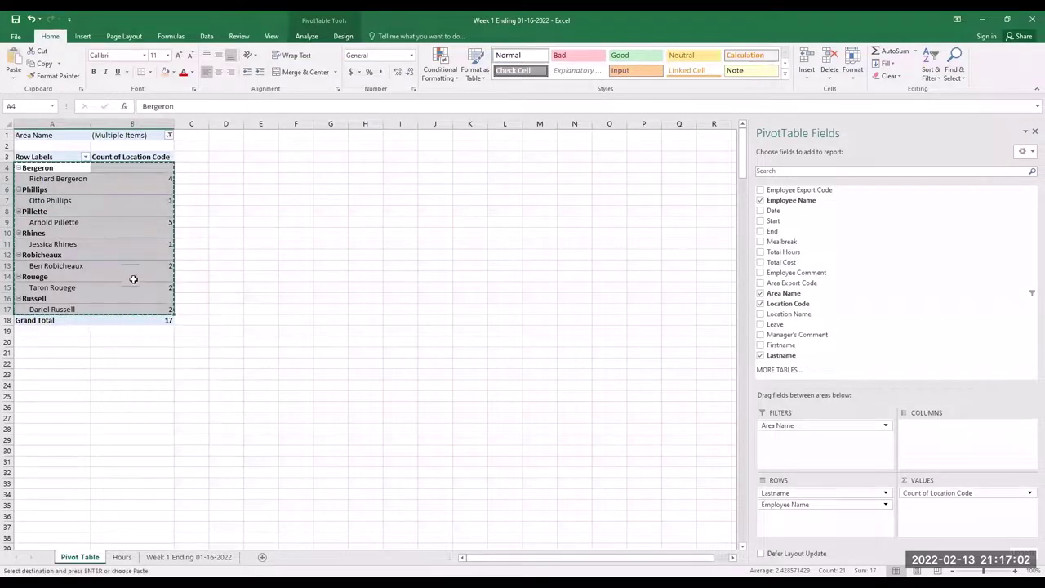
Add a new worksheet and name it PD
{"action": "left_click", "coordinate": [262, 558]}
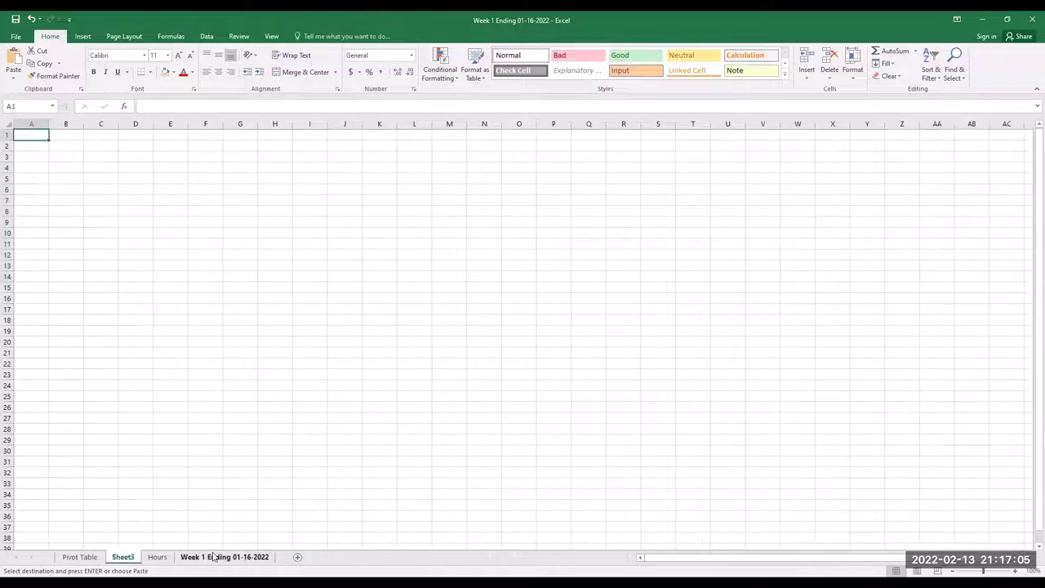
{"action": "left_click_drag", "start_coordinate": [123, 560], "coordinate": [137, 560]}
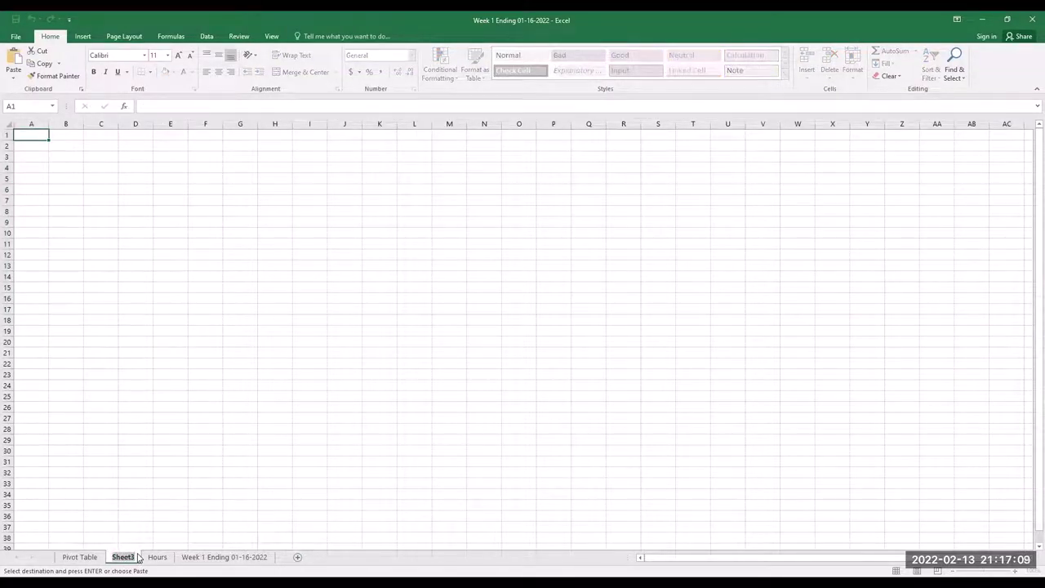
{"action": "type", "text": "F"}
{"action": "key", "text": "BackSpace"}
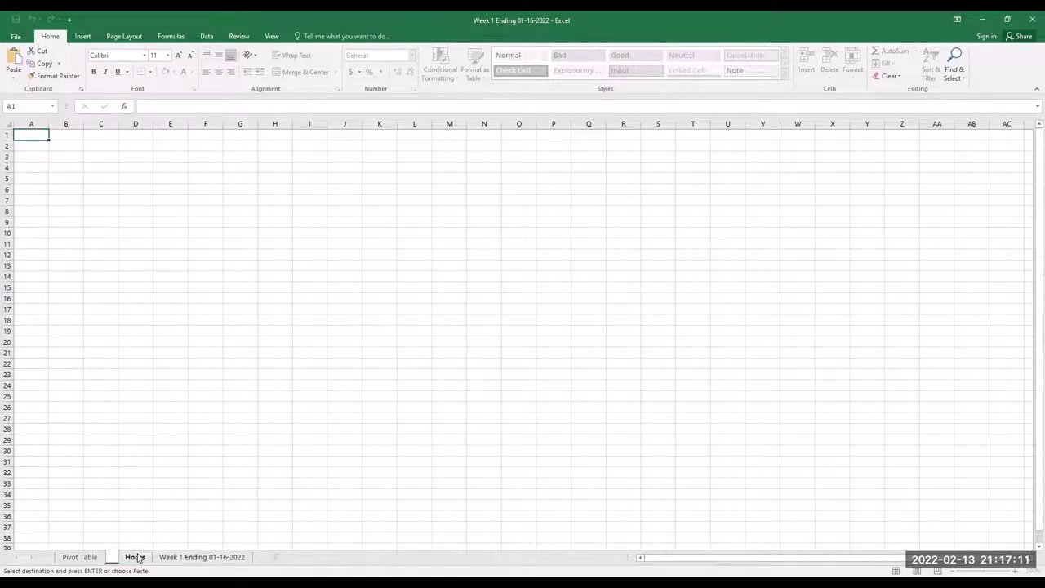
{"action": "type", "text": "PD"}
{"action": "key", "text": "Return"}
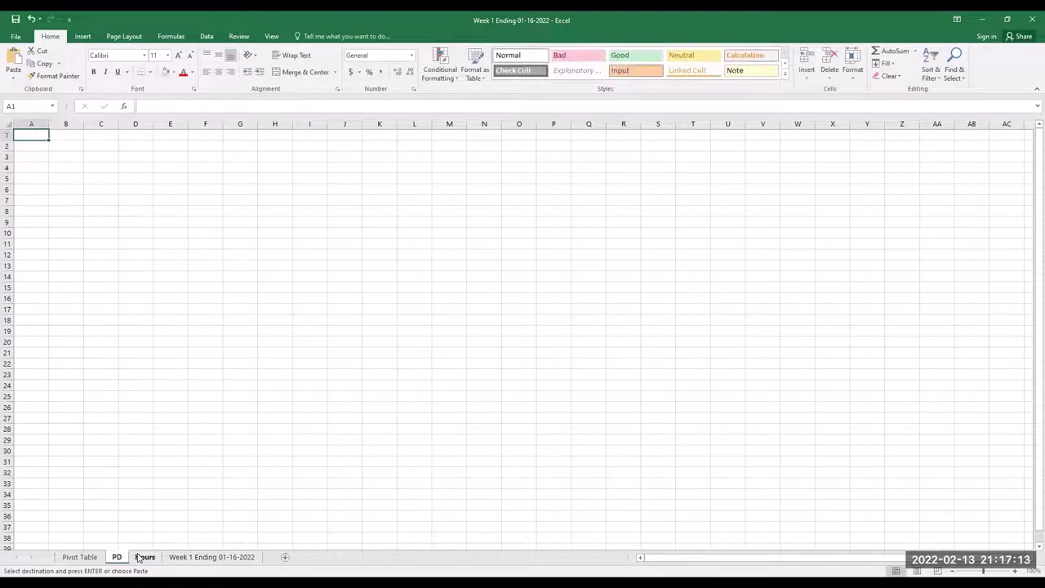
Paste the copied rows at A4 as Values & Source Formatting and autofit column A
{"action": "left_click", "coordinate": [20, 169]}
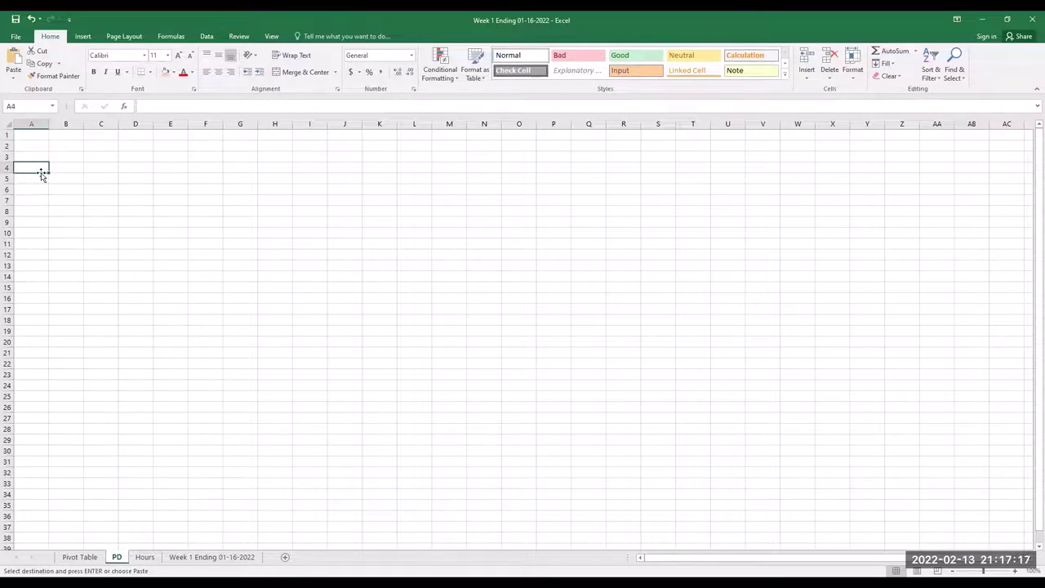
{"action": "right_click", "coordinate": [36, 172]}
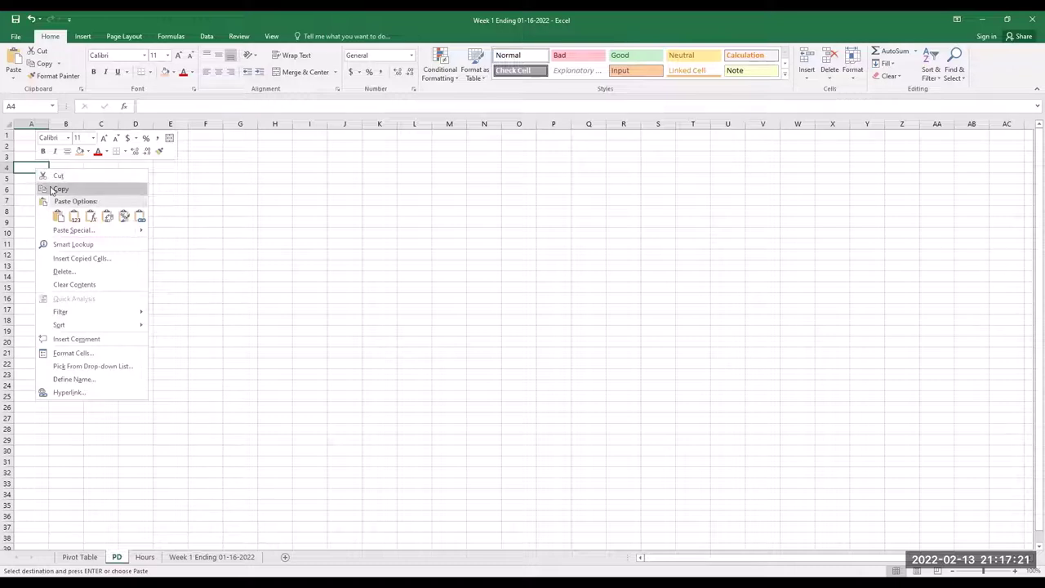
{"action": "mouse_move", "coordinate": [134, 233]}
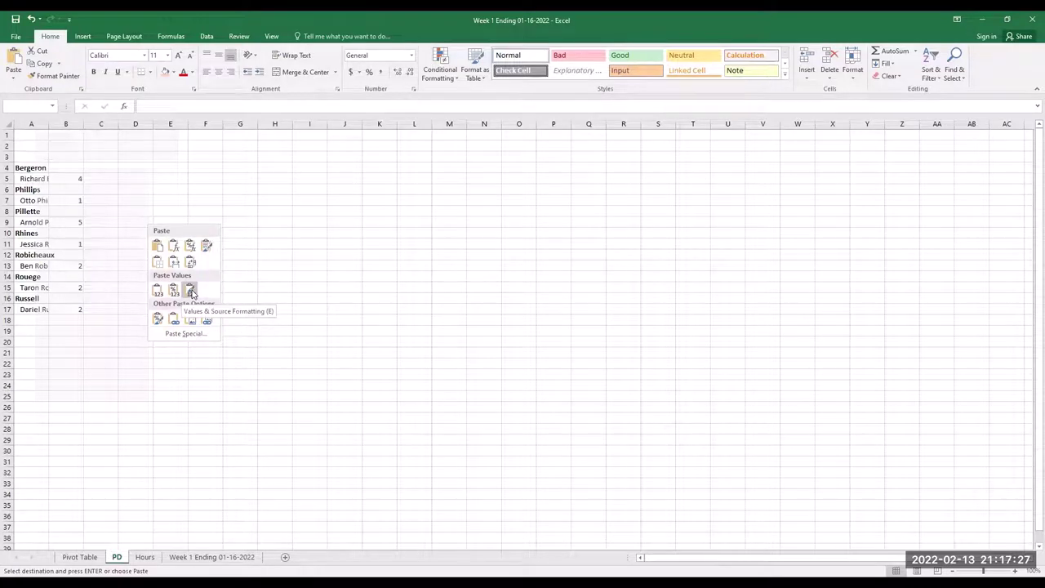
{"action": "left_click", "coordinate": [190, 291]}
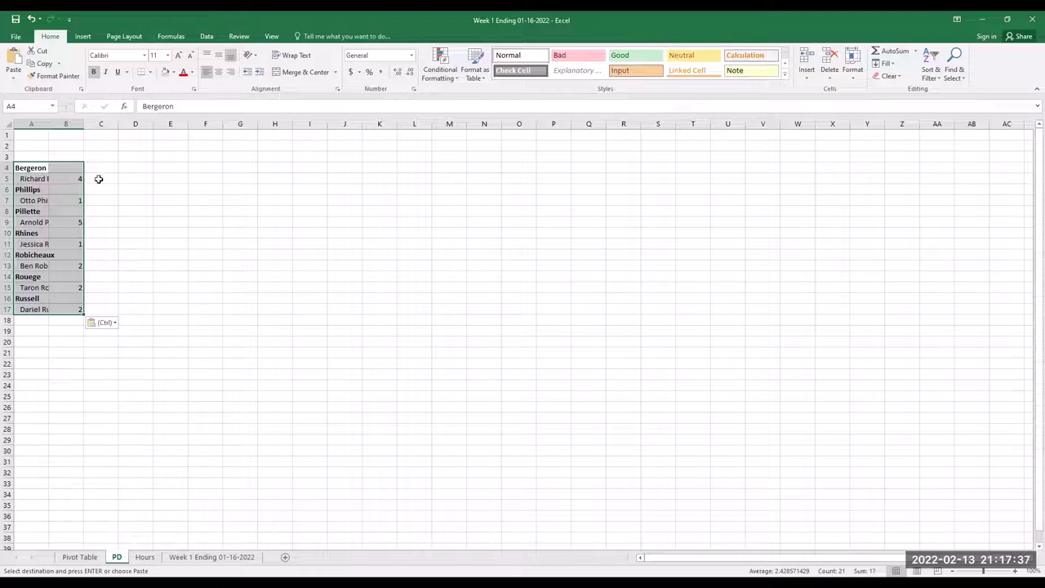
{"action": "double_click", "coordinate": [49, 122]}
{"action": "left_click", "coordinate": [148, 187]}
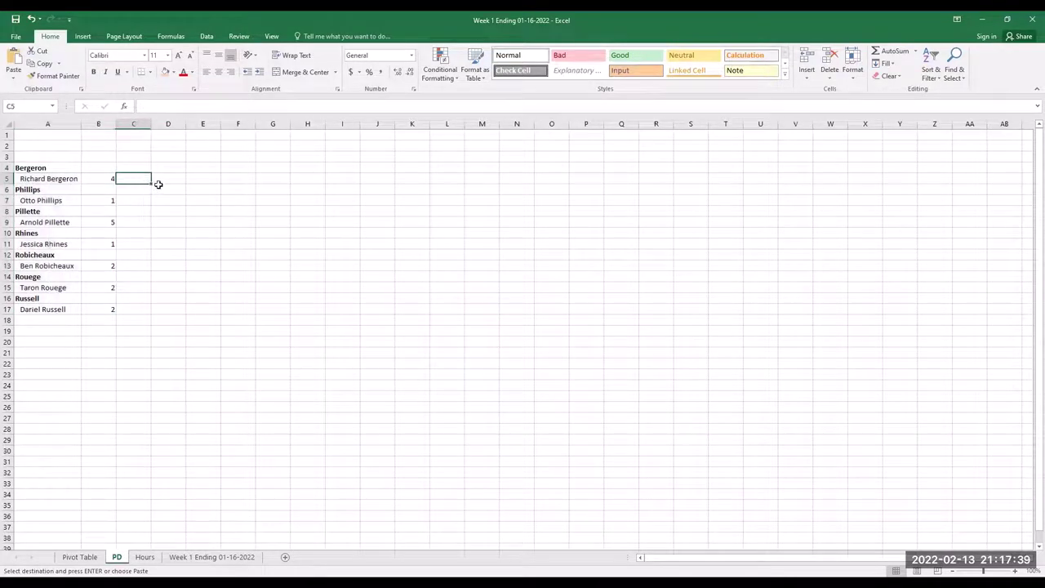
{"action": "left_click", "coordinate": [51, 136]}
{"action": "left_click_drag", "start_coordinate": [75, 137], "coordinate": [93, 147]}
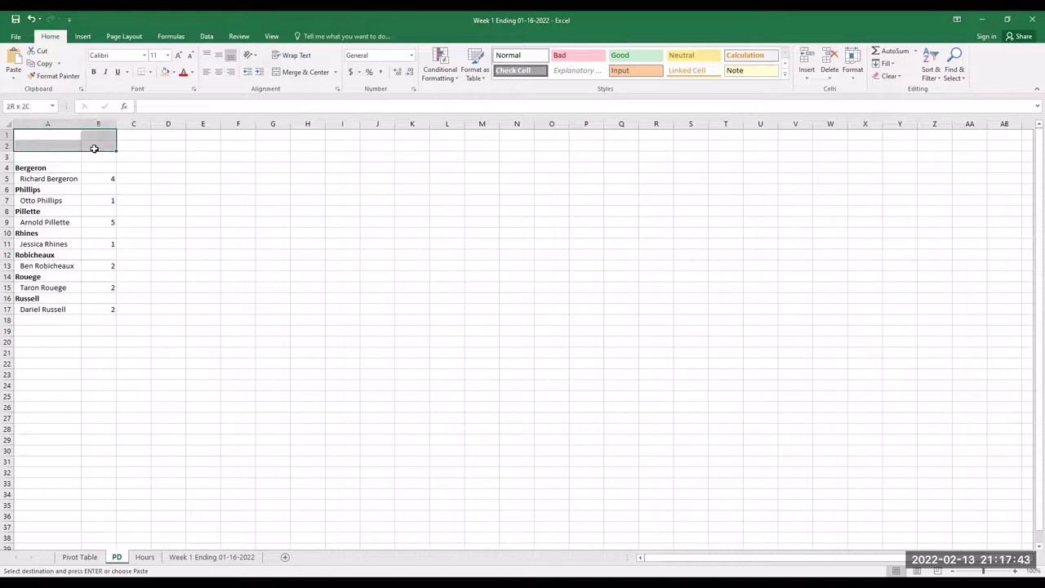
Merge A1:B2 into a 'Week 1 Per Diem' title at 20 pt with a light blue fill
{"action": "left_click", "coordinate": [300, 73]}
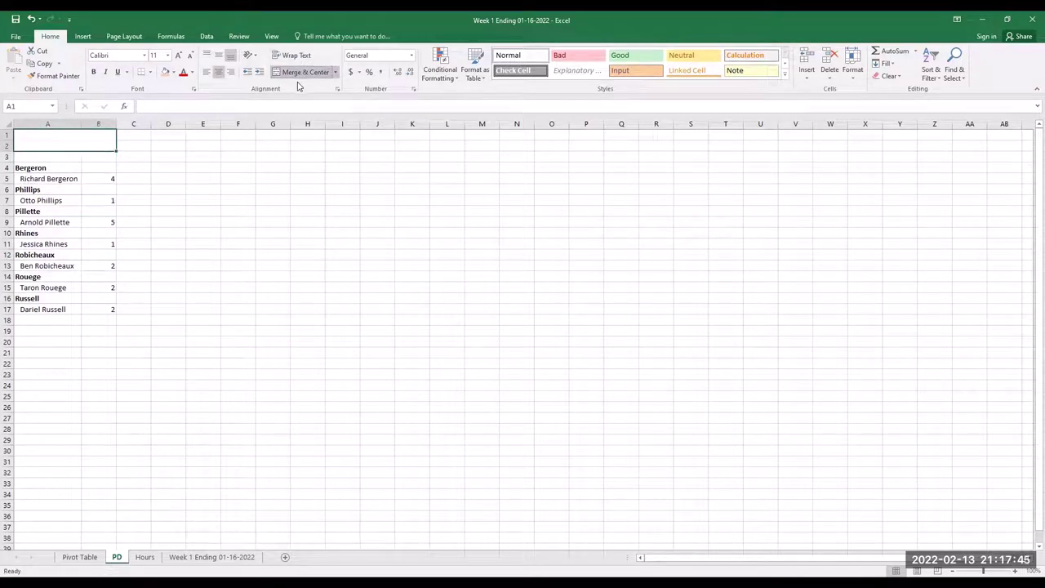
{"action": "type", "text": "Week"}
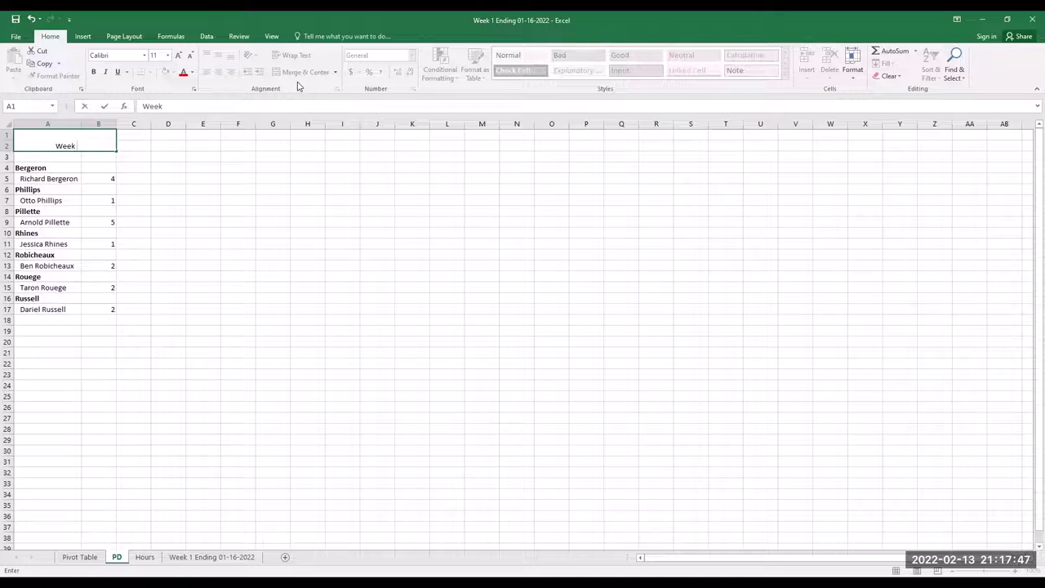
{"action": "type", "text": " 1 Per Diem"}
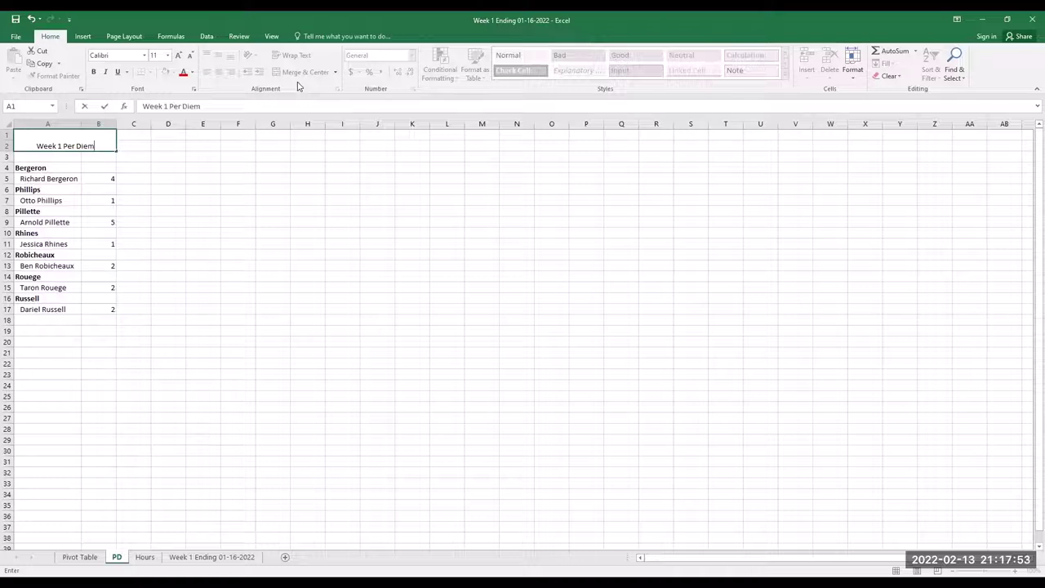
{"action": "key", "text": "ctrl+Return"}
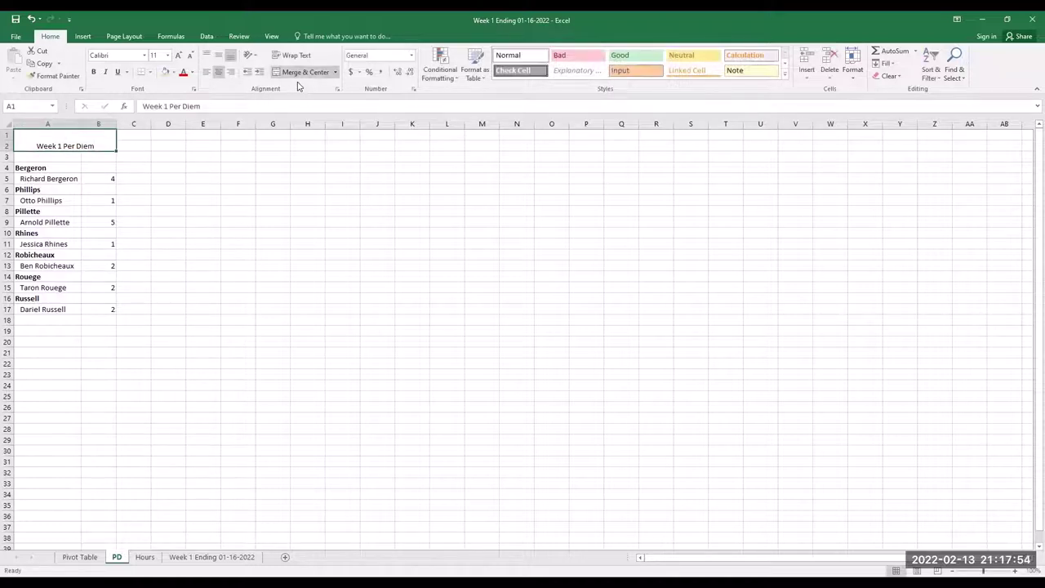
{"action": "left_click", "coordinate": [169, 57]}
{"action": "left_click", "coordinate": [155, 154]}
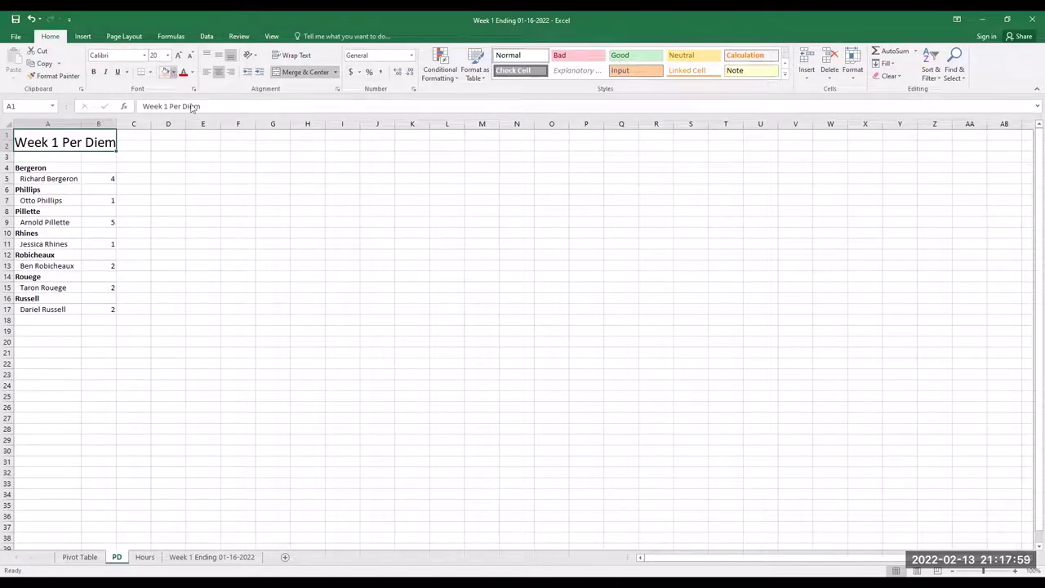
{"action": "left_click", "coordinate": [173, 72]}
{"action": "left_click", "coordinate": [205, 115]}
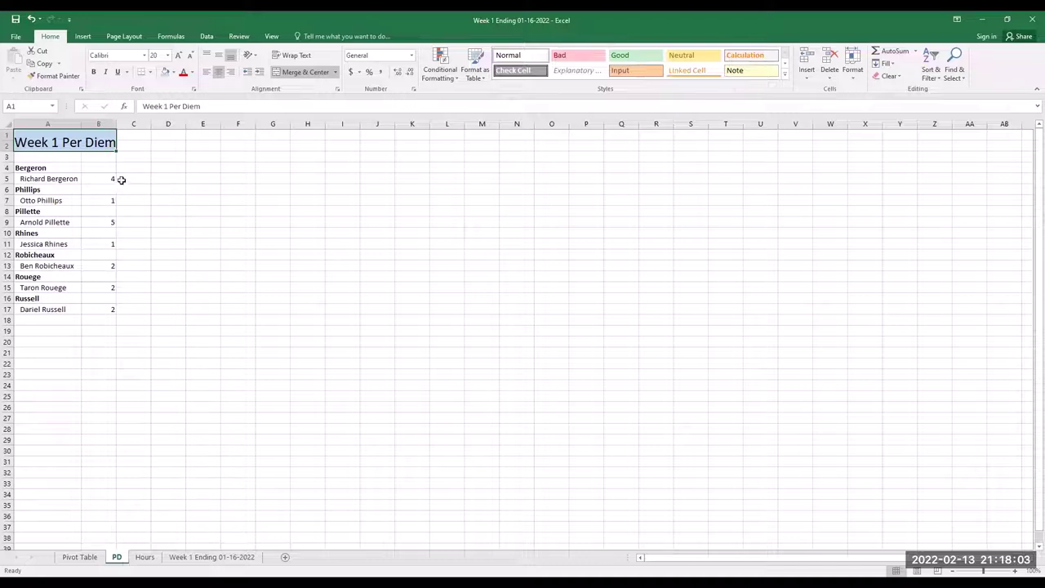
{"action": "left_click", "coordinate": [132, 179]}
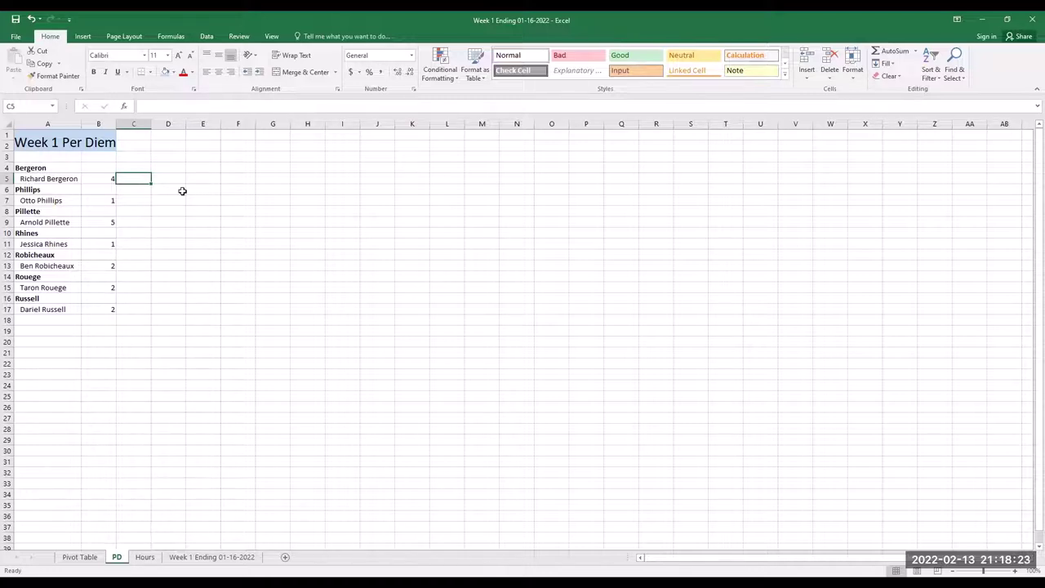
Enter =B5*24 in C5 and fill it down through C17
{"action": "type", "text": "="}
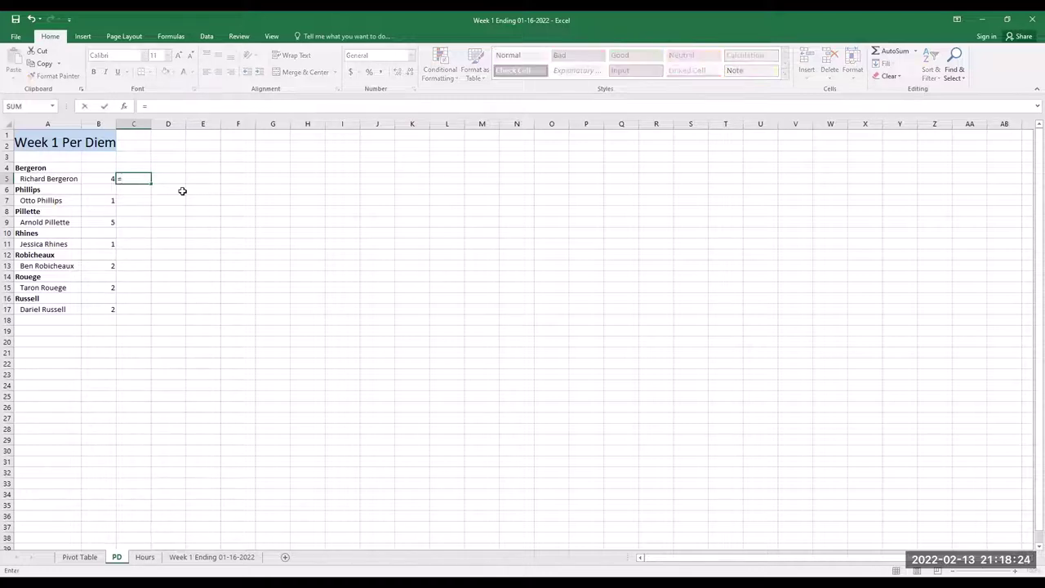
{"action": "left_click", "coordinate": [93, 176]}
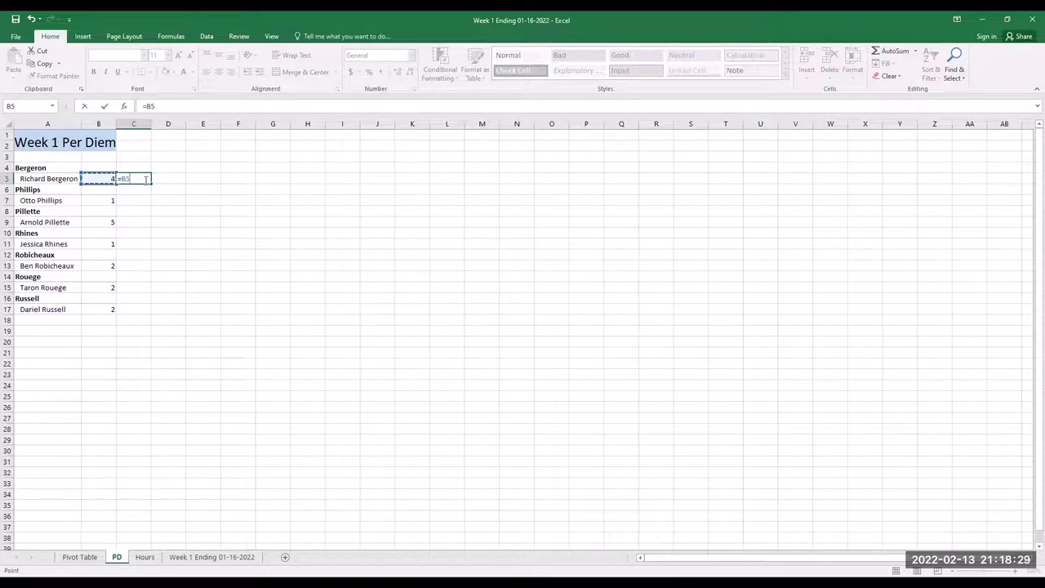
{"action": "type", "text": "*"}
{"action": "key", "text": "Return"}
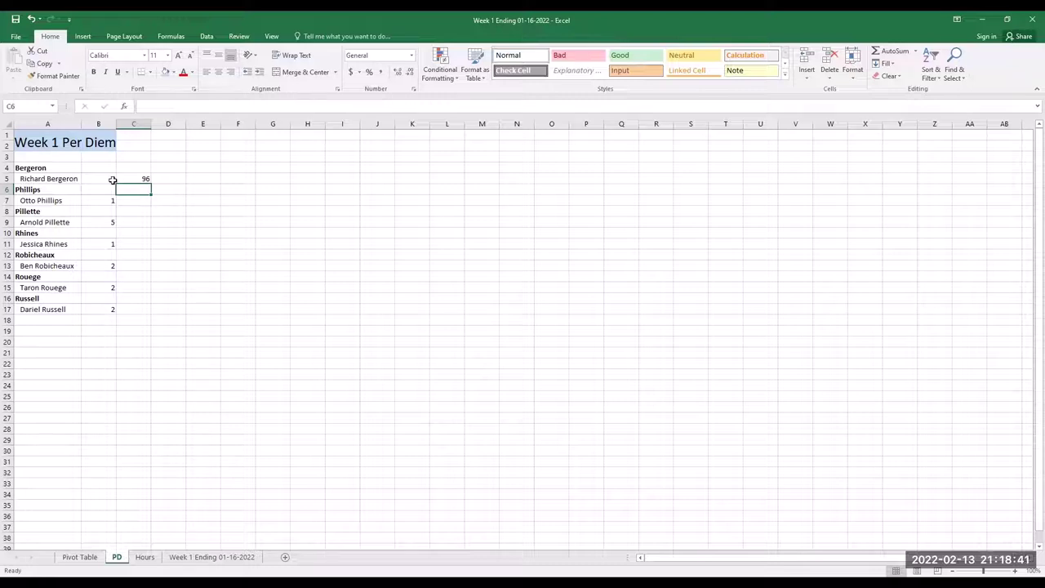
{"action": "left_click", "coordinate": [141, 181]}
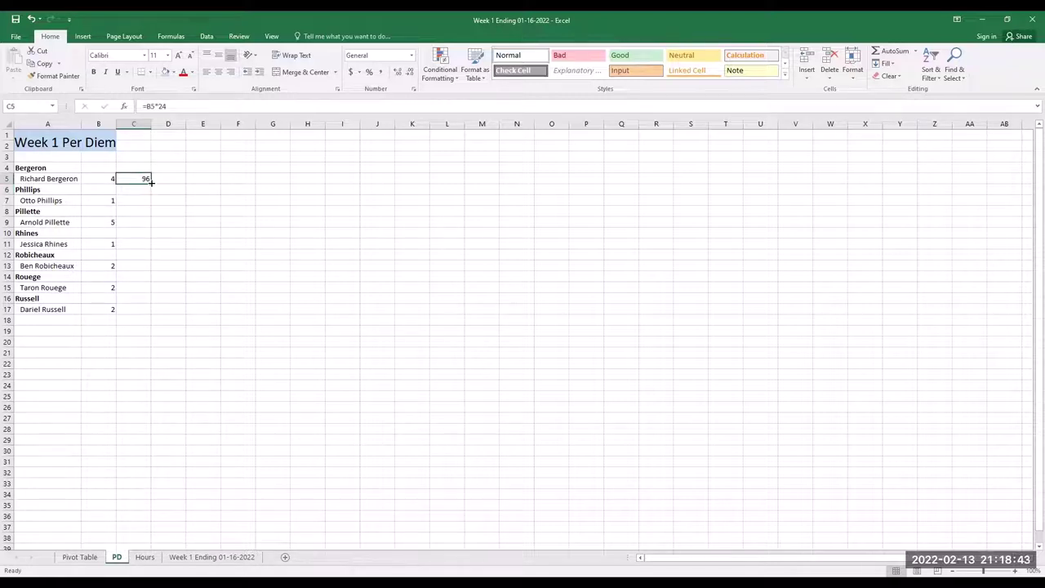
{"action": "double_click", "coordinate": [151, 183]}
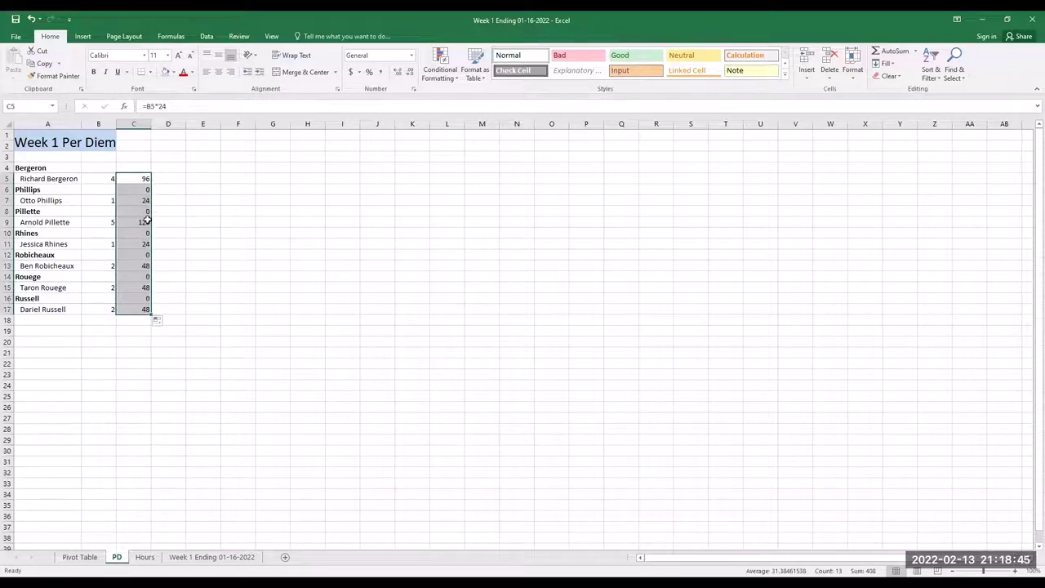
{"action": "left_click", "coordinate": [196, 188]}
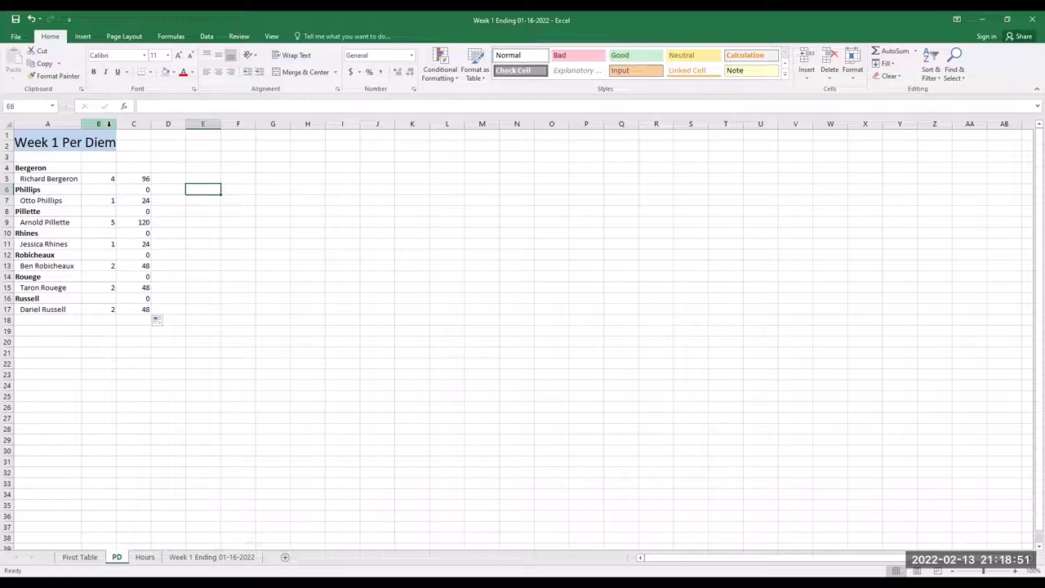
{"action": "right_click", "coordinate": [110, 129]}
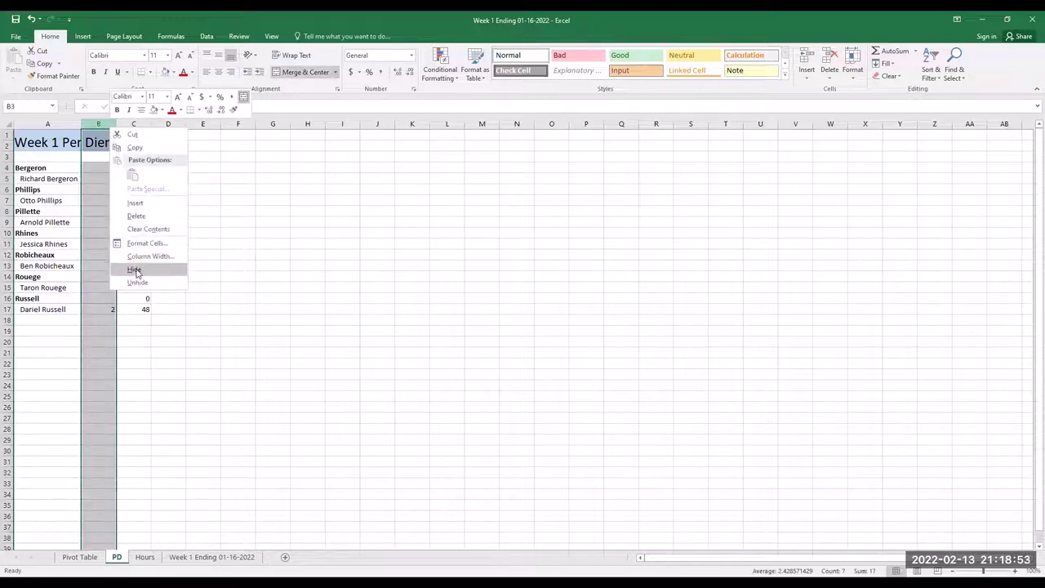
{"action": "left_click", "coordinate": [134, 271]}
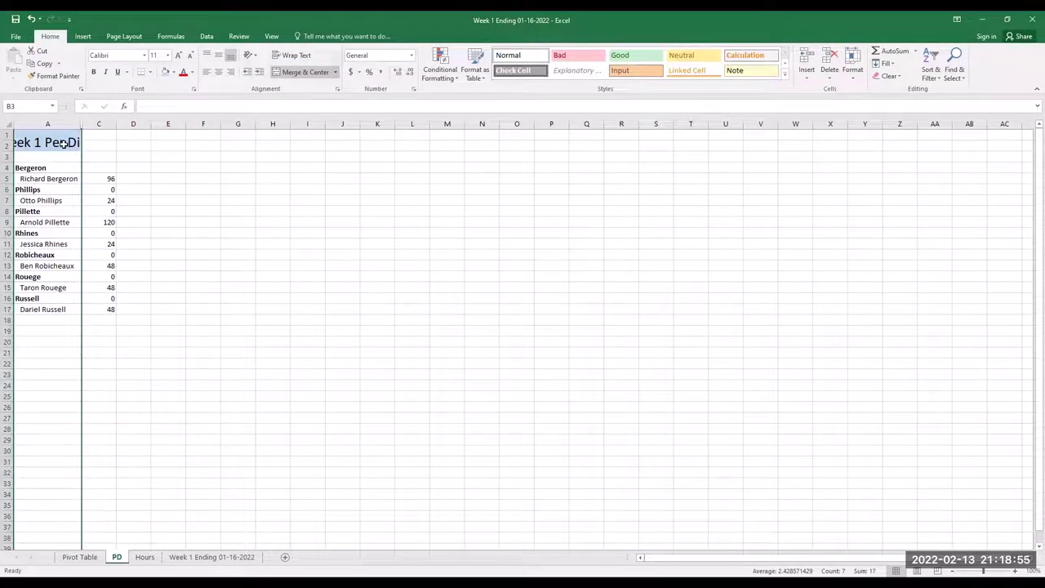
{"action": "left_click_drag", "start_coordinate": [50, 141], "coordinate": [98, 142]}
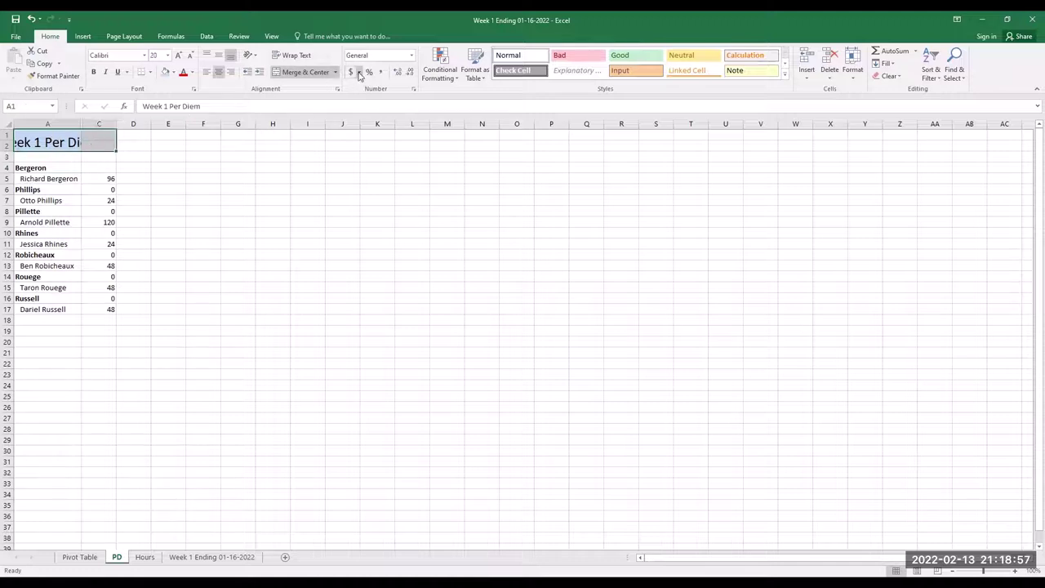
{"action": "left_click", "coordinate": [284, 73]}
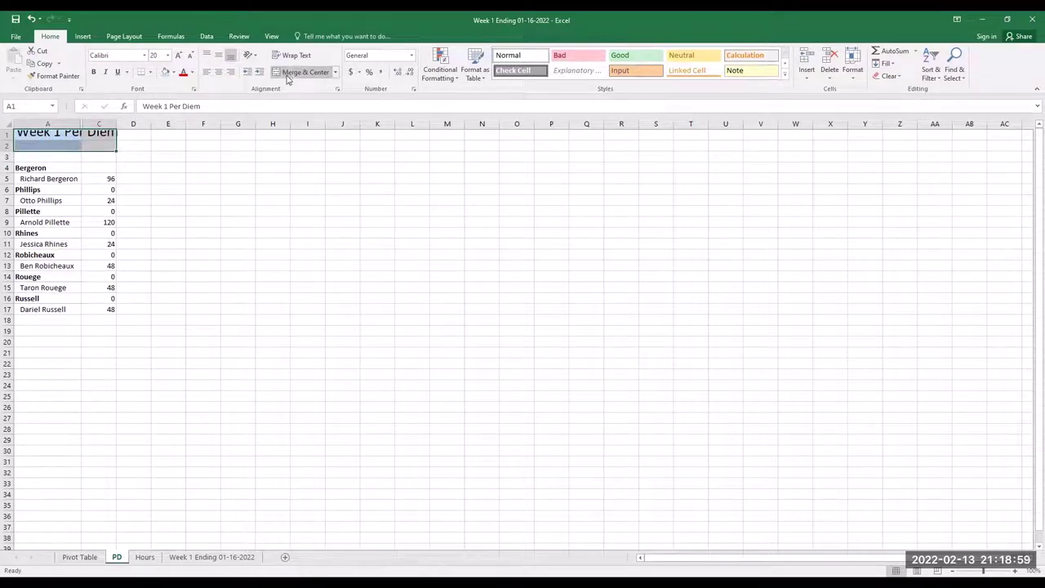
{"action": "left_click", "coordinate": [168, 181]}
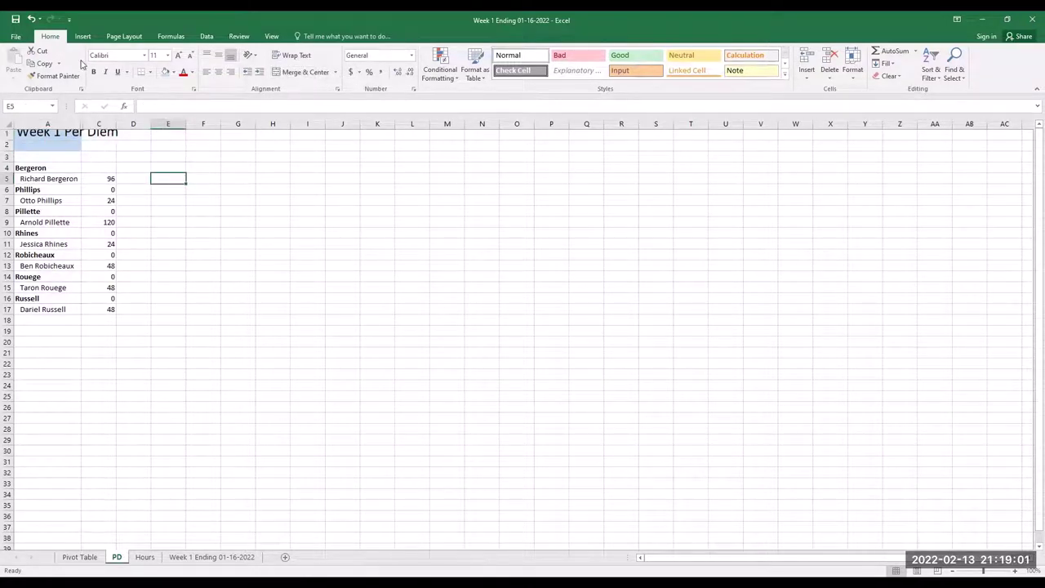
{"action": "left_click", "coordinate": [29, 18]}
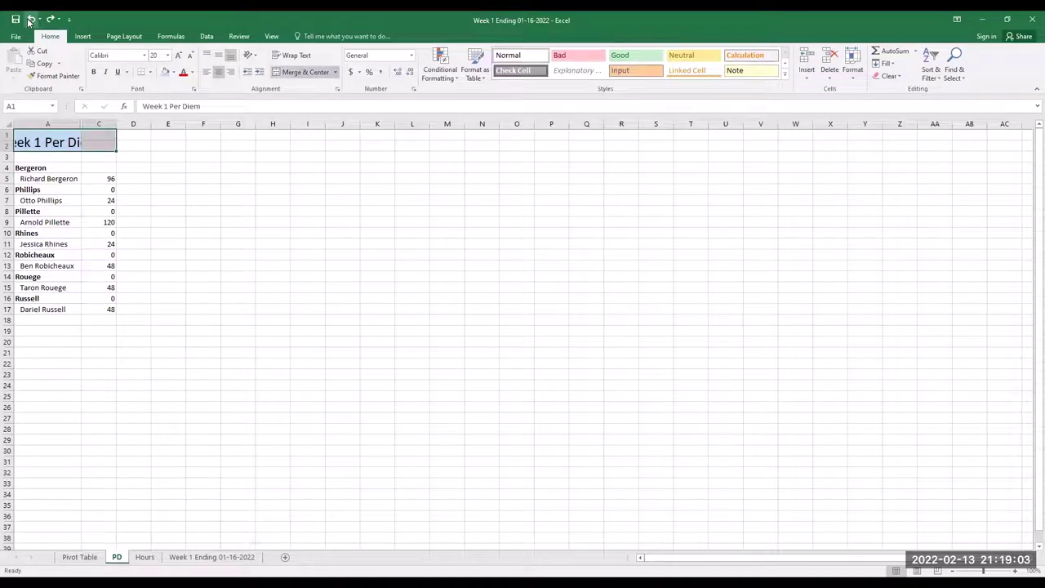
{"action": "left_click", "coordinate": [30, 18]}
{"action": "left_click", "coordinate": [202, 265]}
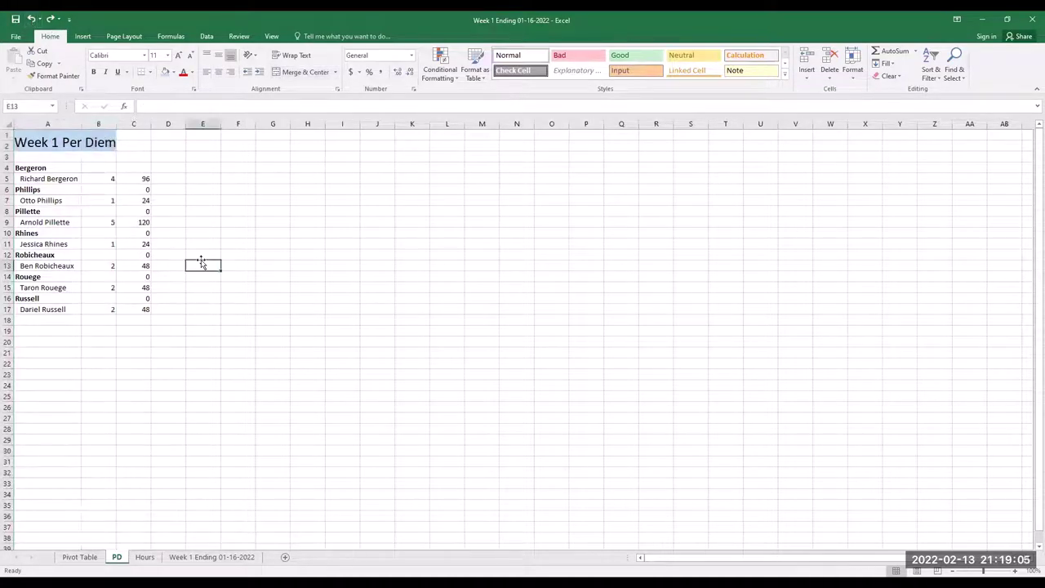
{"action": "left_click_drag", "start_coordinate": [107, 177], "coordinate": [121, 248]}
{"action": "left_click", "coordinate": [158, 159]}
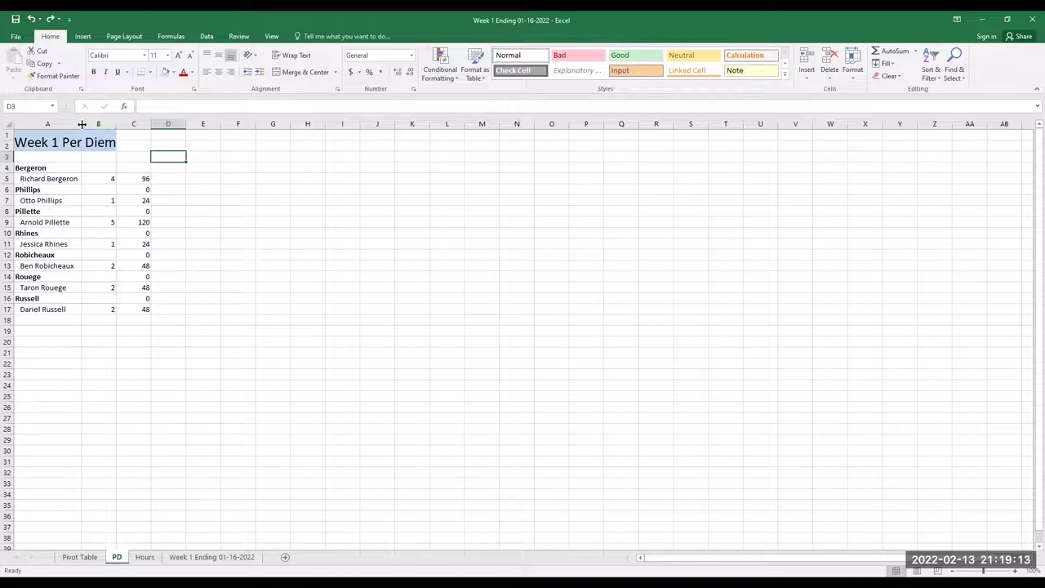
{"action": "left_click_drag", "start_coordinate": [28, 140], "coordinate": [129, 141]}
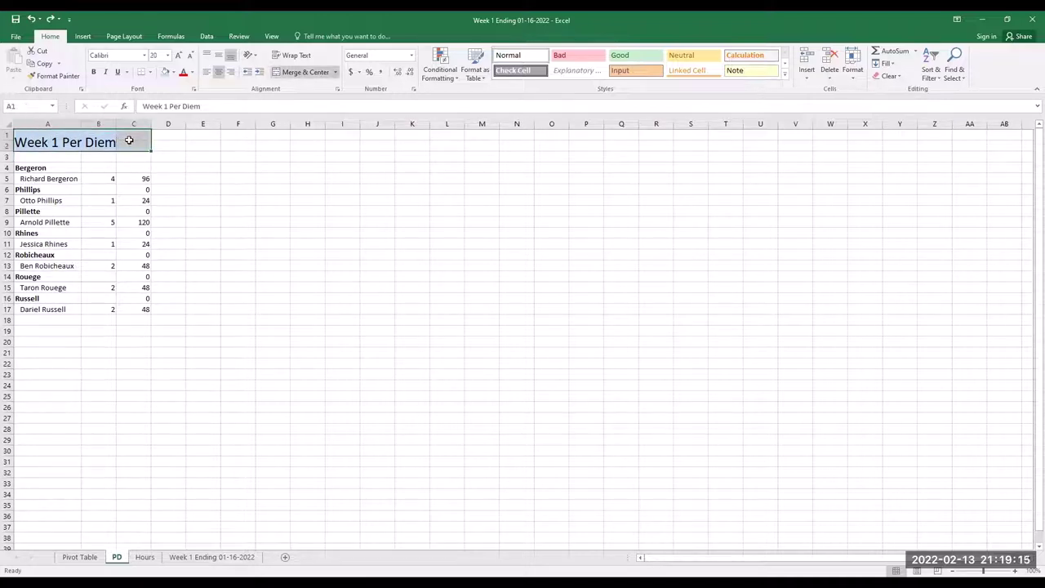
{"action": "left_click", "coordinate": [301, 73]}
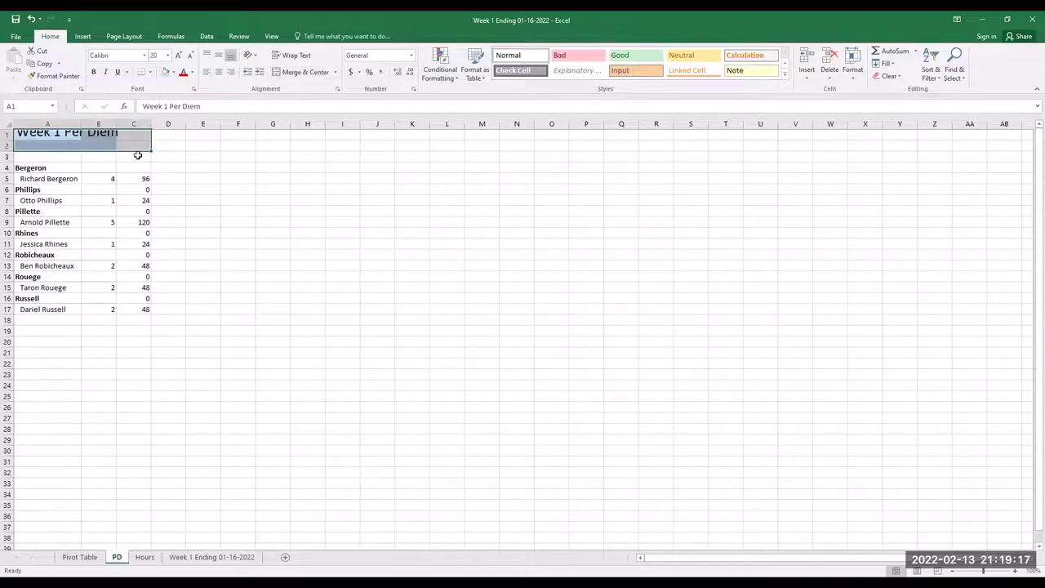
{"action": "left_click", "coordinate": [30, 18]}
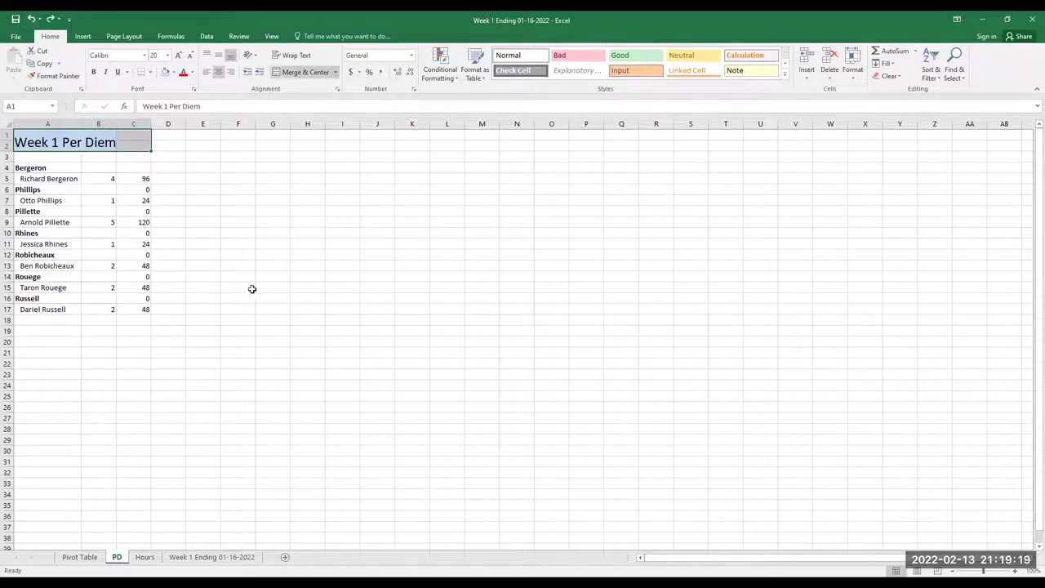
{"action": "left_click", "coordinate": [160, 233]}
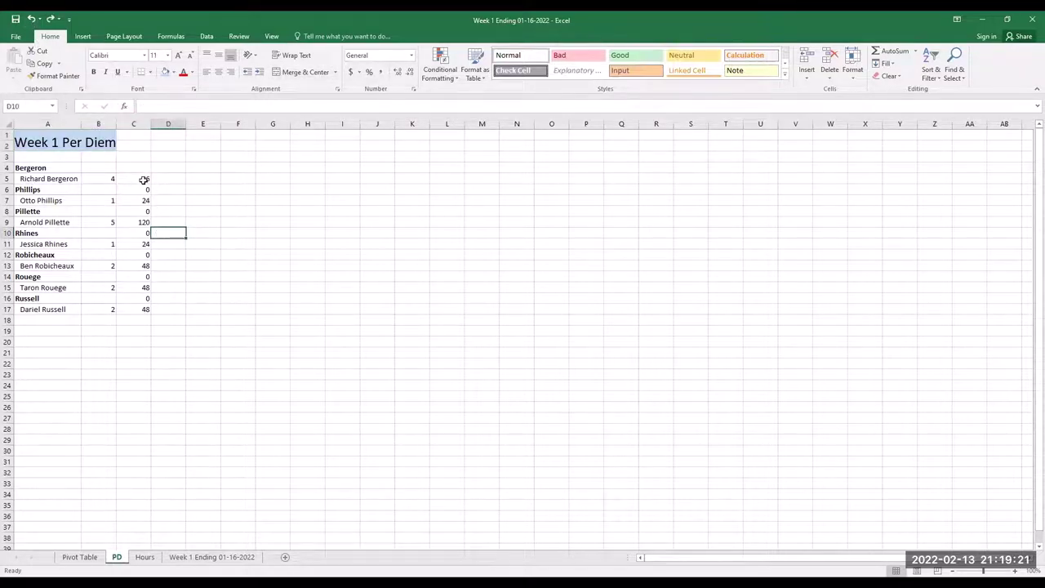
{"action": "left_click_drag", "start_coordinate": [133, 178], "coordinate": [139, 309]}
{"action": "left_click", "coordinate": [234, 242]}
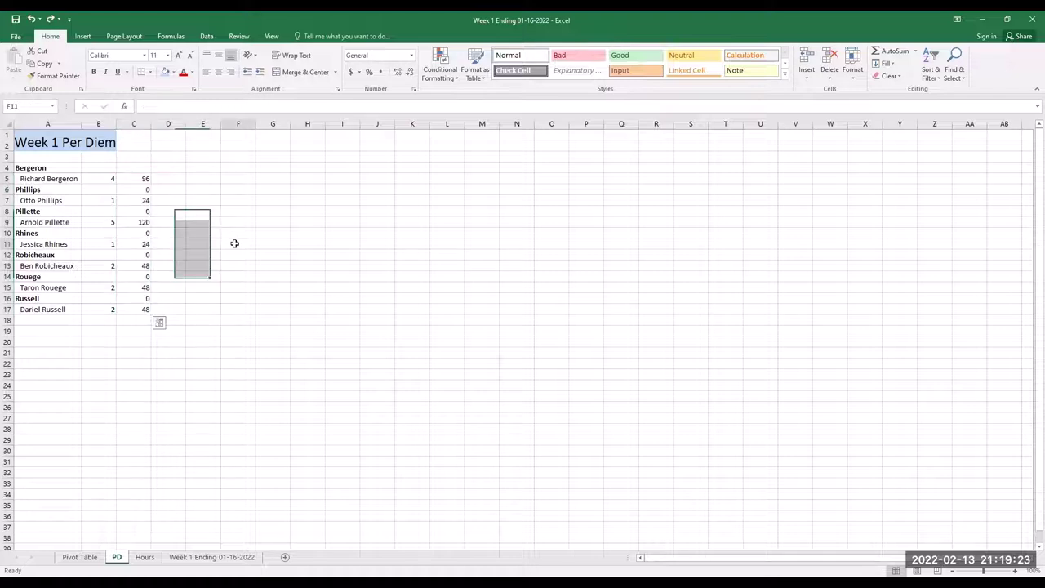
Turn off 'Show a zero in cells that have zero value' in Advanced options
{"action": "left_click", "coordinate": [15, 37]}
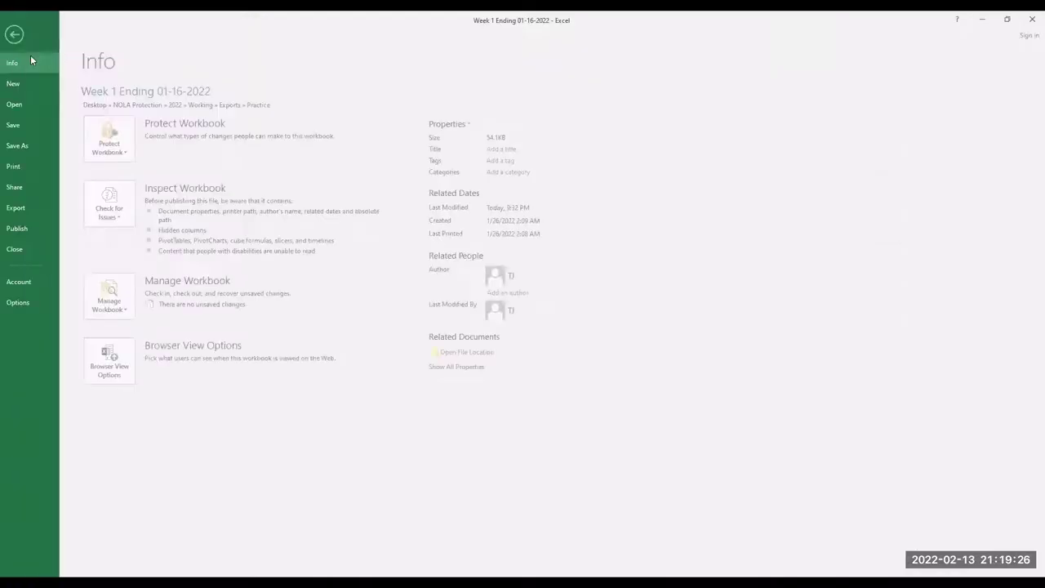
{"action": "left_click", "coordinate": [29, 304]}
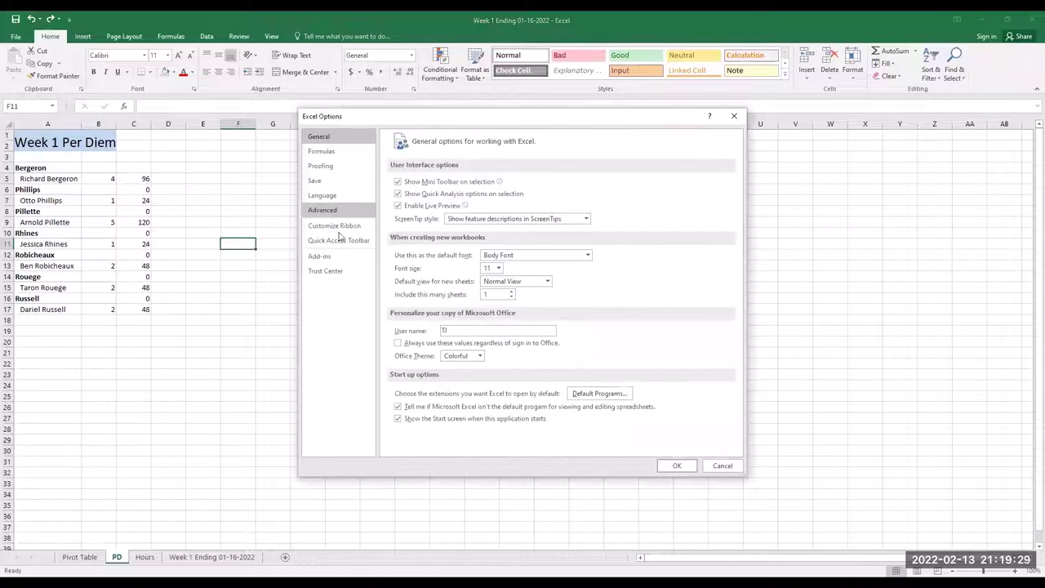
{"action": "left_click", "coordinate": [318, 211]}
{"action": "scroll", "coordinate": [410, 289], "scroll_direction": "down", "scroll_amount": 15}
{"action": "scroll", "coordinate": [410, 290], "scroll_direction": "down", "scroll_amount": 2}
{"action": "scroll", "coordinate": [413, 288], "scroll_direction": "up", "scroll_amount": 7}
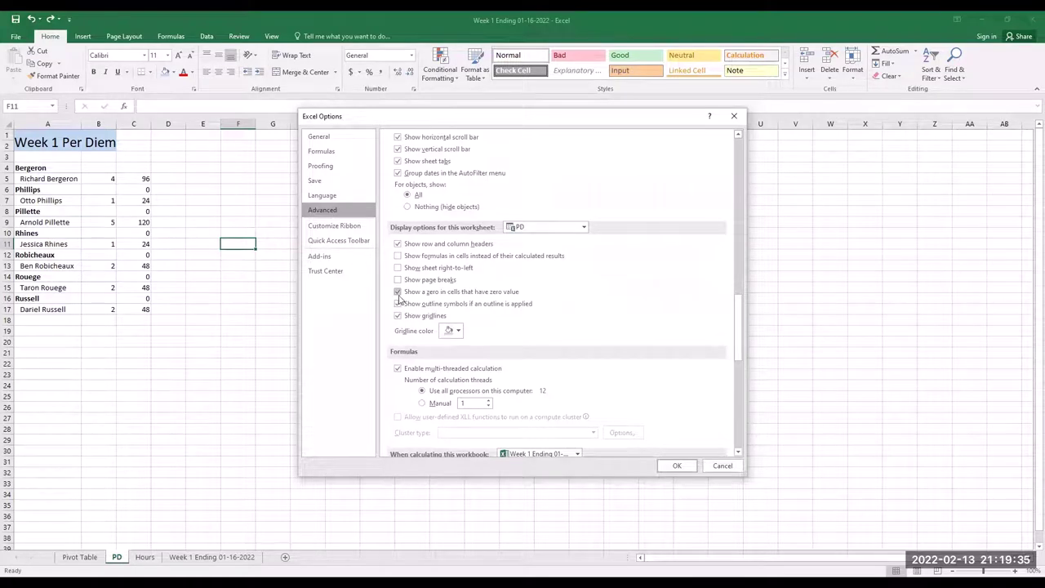
{"action": "left_click", "coordinate": [398, 291]}
{"action": "left_click", "coordinate": [678, 464]}
Select the per diem amounts C5:C17, the day counts B5:B17, then C5:C18 to check them
{"action": "left_click", "coordinate": [180, 208]}
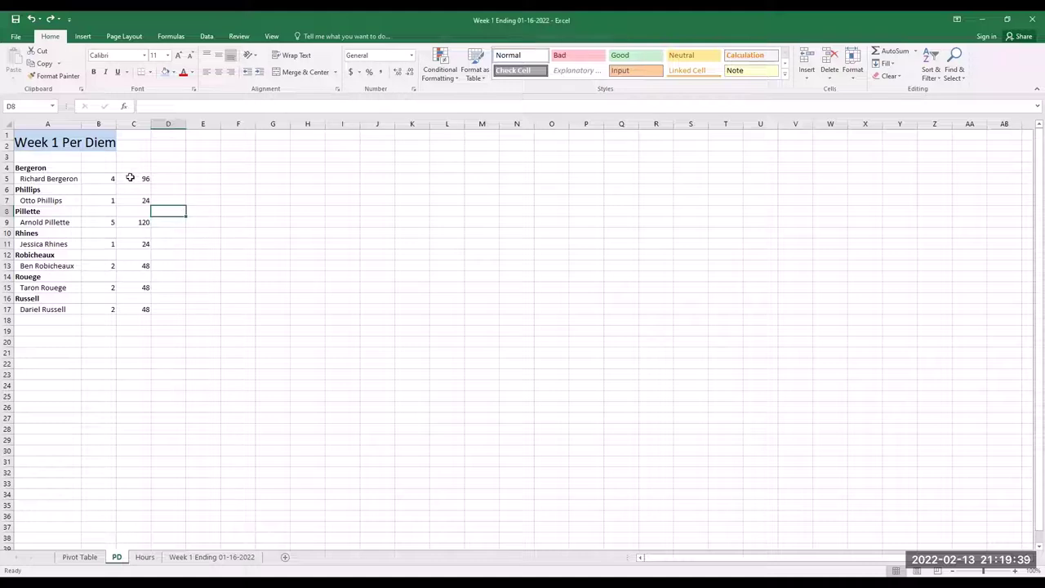
{"action": "left_click_drag", "start_coordinate": [130, 177], "coordinate": [135, 311]}
{"action": "left_click_drag", "start_coordinate": [99, 181], "coordinate": [112, 307]}
{"action": "left_click_drag", "start_coordinate": [144, 177], "coordinate": [159, 334]}
Click an empty cell on the Crescent PR 01-23-2022 payroll sheet
{"action": "left_click", "coordinate": [225, 217]}
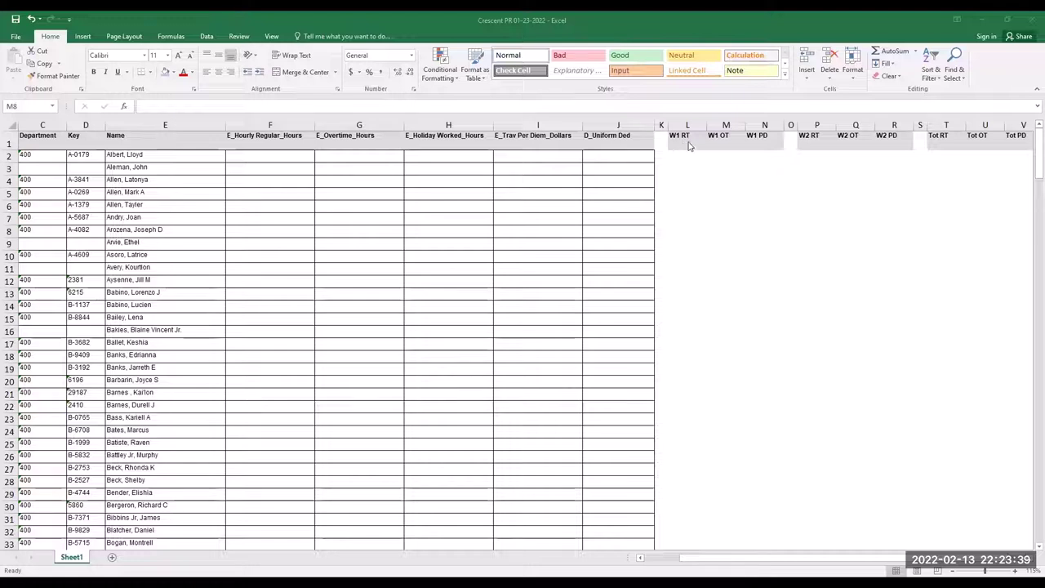
{"action": "left_click", "coordinate": [693, 202]}
{"action": "left_click", "coordinate": [684, 192]}
{"action": "left_click", "coordinate": [679, 160]}
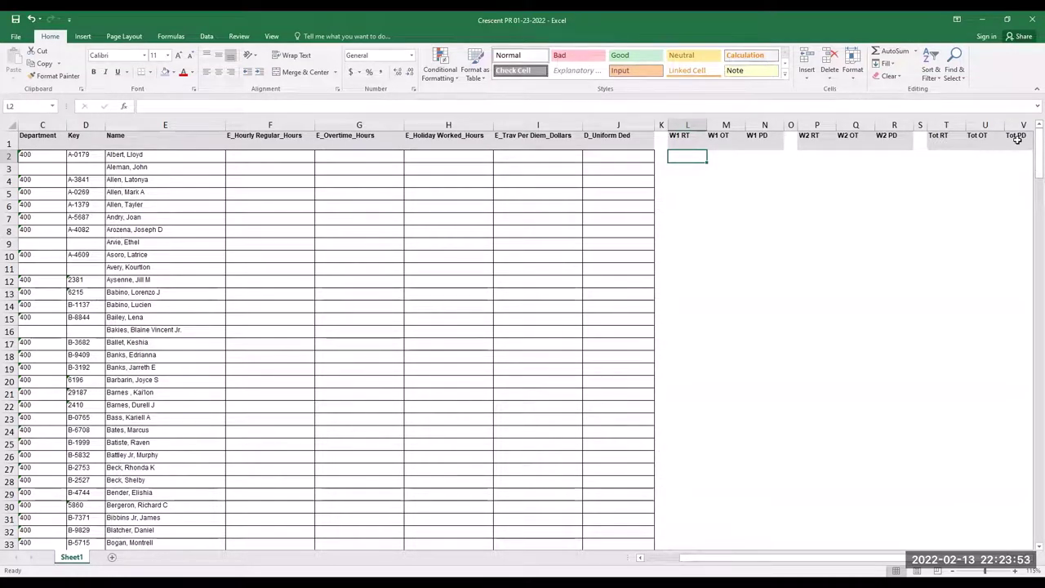
{"action": "left_click", "coordinate": [758, 196]}
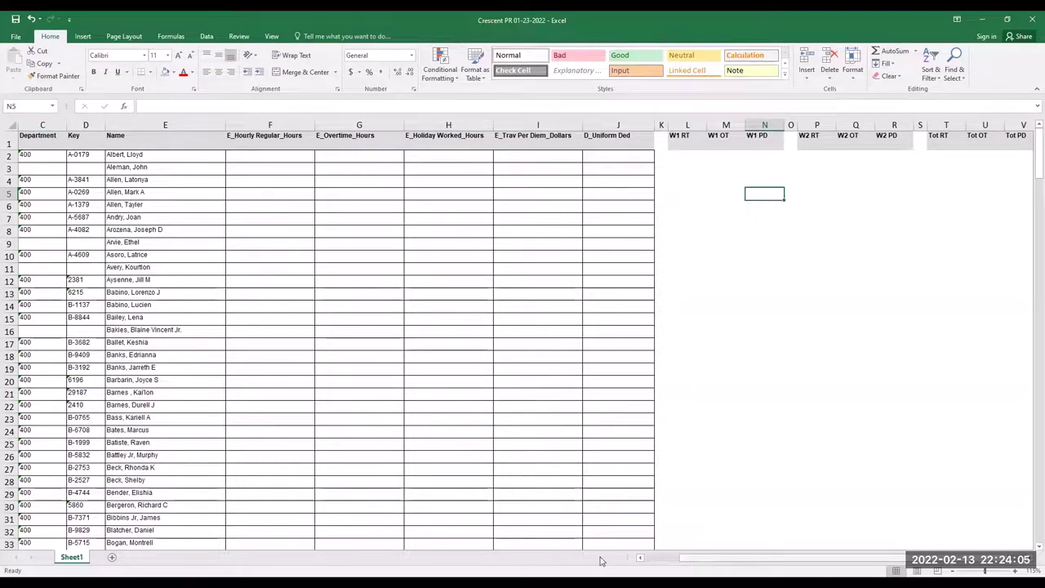
{"action": "scroll", "coordinate": [343, 385], "scroll_direction": "left", "scroll_amount": 2}
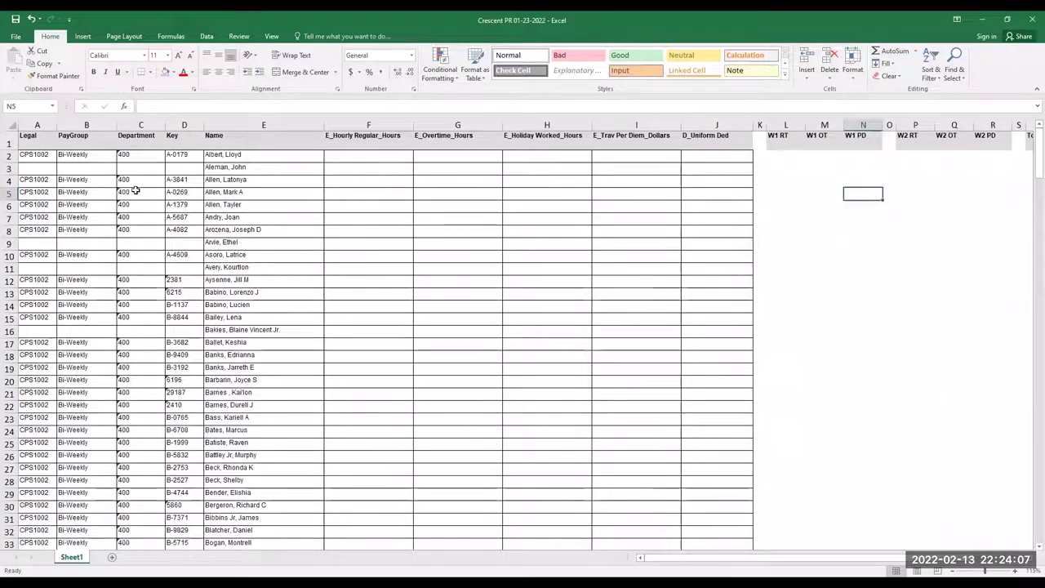
Select the Legal, PayGroup, Department and Key columns together
{"action": "left_click", "coordinate": [31, 139]}
{"action": "key", "text": "ctrl+shift+Down"}
{"action": "left_click", "coordinate": [81, 139], "text": "ctrl"}
{"action": "key", "text": "ctrl+shift+Down"}
{"action": "left_click", "coordinate": [141, 139], "text": "ctrl"}
{"action": "key", "text": "ctrl+shift+Down"}
{"action": "left_click", "coordinate": [181, 123], "text": "ctrl"}
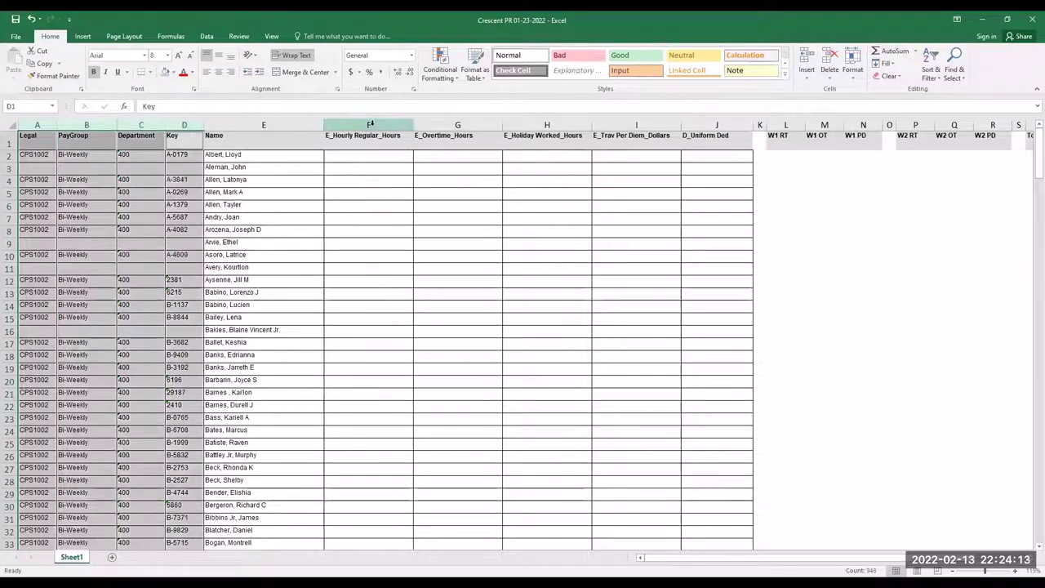
Add the E_ hours, per diem, D_Uniform Ded and K columns, then hide all selected columns
{"action": "left_click", "coordinate": [392, 124], "text": "ctrl"}
{"action": "left_click", "coordinate": [457, 124], "text": "ctrl"}
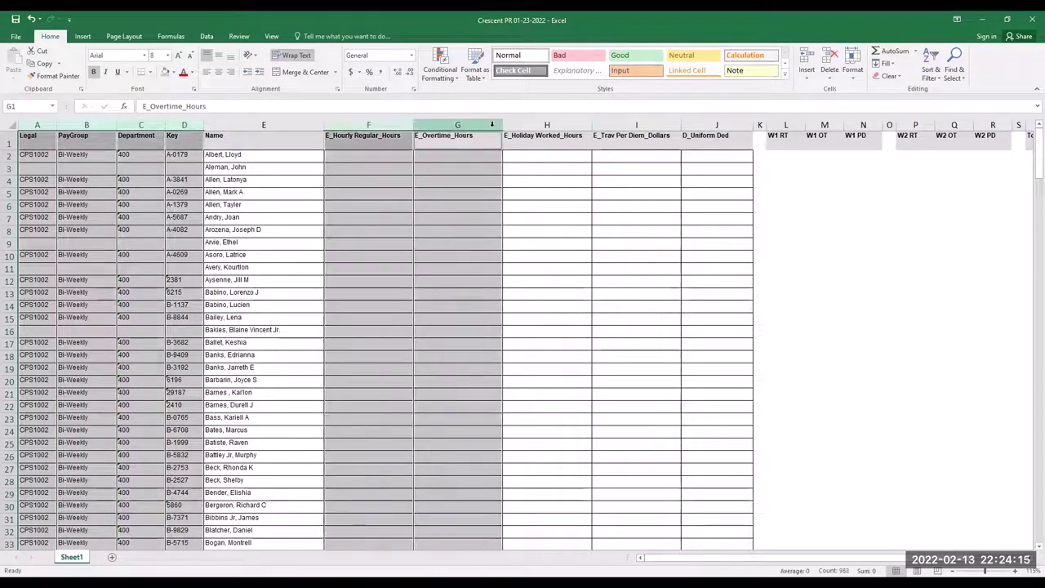
{"action": "left_click", "coordinate": [547, 124], "text": "ctrl"}
{"action": "left_click", "coordinate": [645, 124], "text": "ctrl"}
{"action": "left_click", "coordinate": [686, 124], "text": "ctrl"}
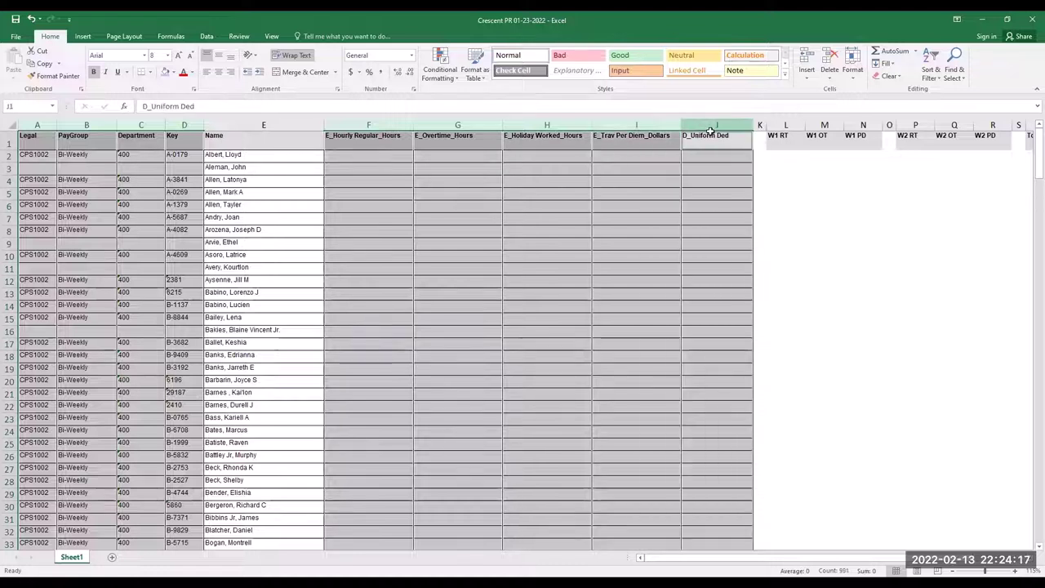
{"action": "left_click", "coordinate": [758, 125], "text": "ctrl"}
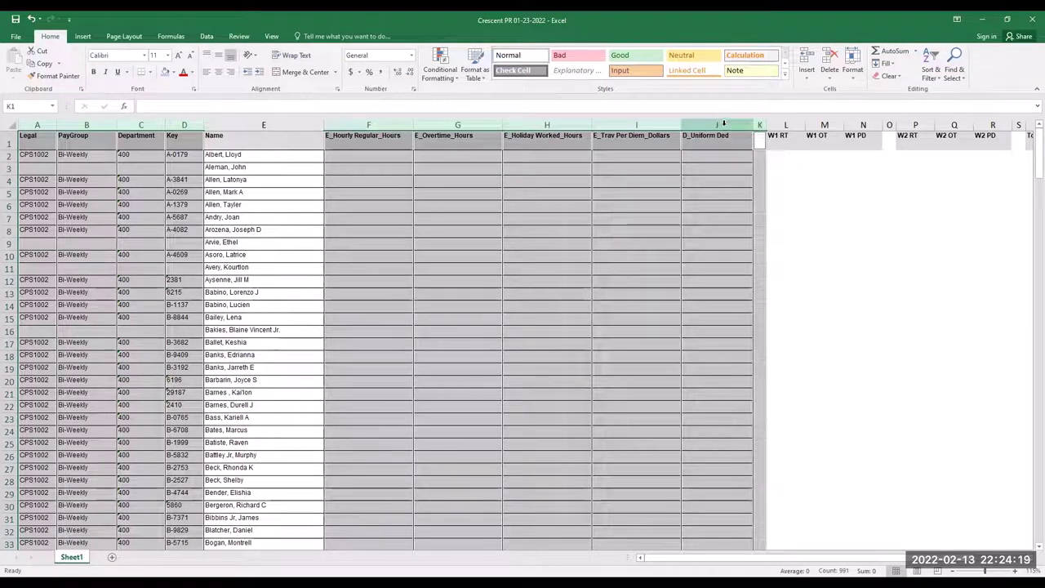
{"action": "right_click", "coordinate": [726, 127]}
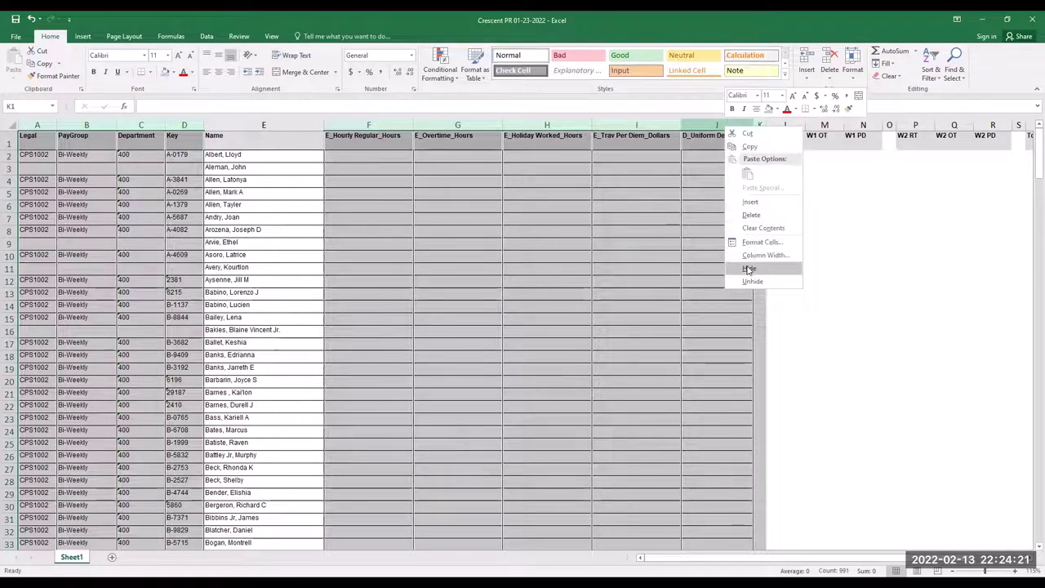
{"action": "key", "text": "Return"}
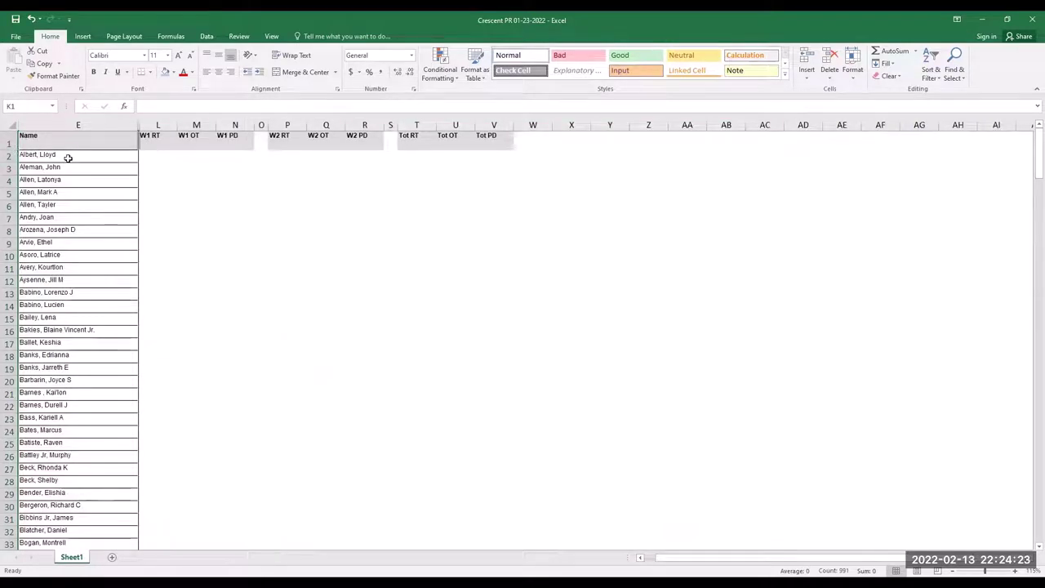
{"action": "scroll", "coordinate": [73, 163], "scroll_direction": "up", "scroll_amount": 5, "text": "ctrl"}
{"action": "scroll", "coordinate": [86, 184], "scroll_direction": "up", "scroll_amount": 4, "text": "ctrl"}
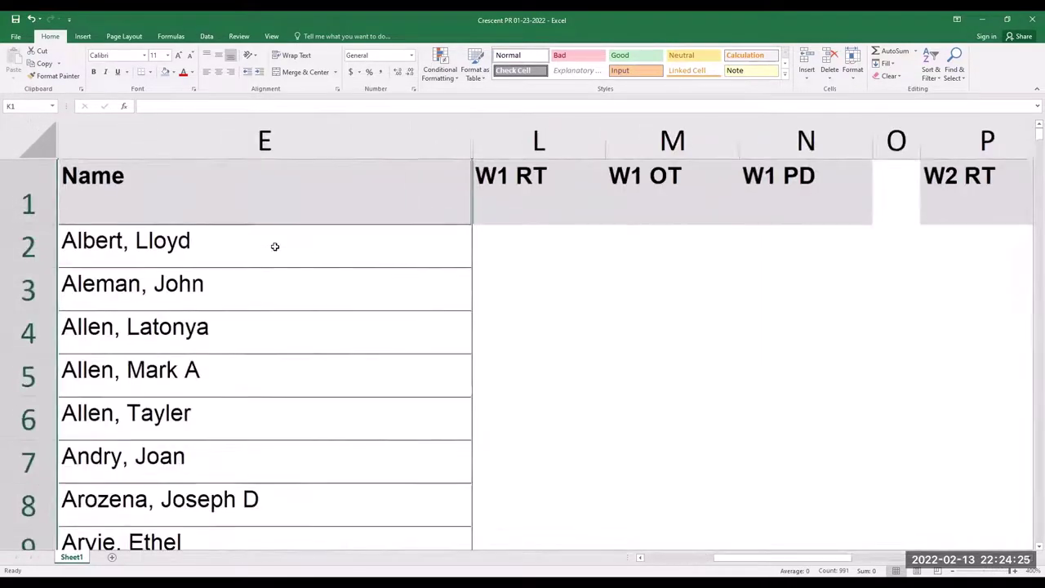
Enter 40 regular and 8.89 overtime hours in L2:M2
{"action": "left_click", "coordinate": [491, 253]}
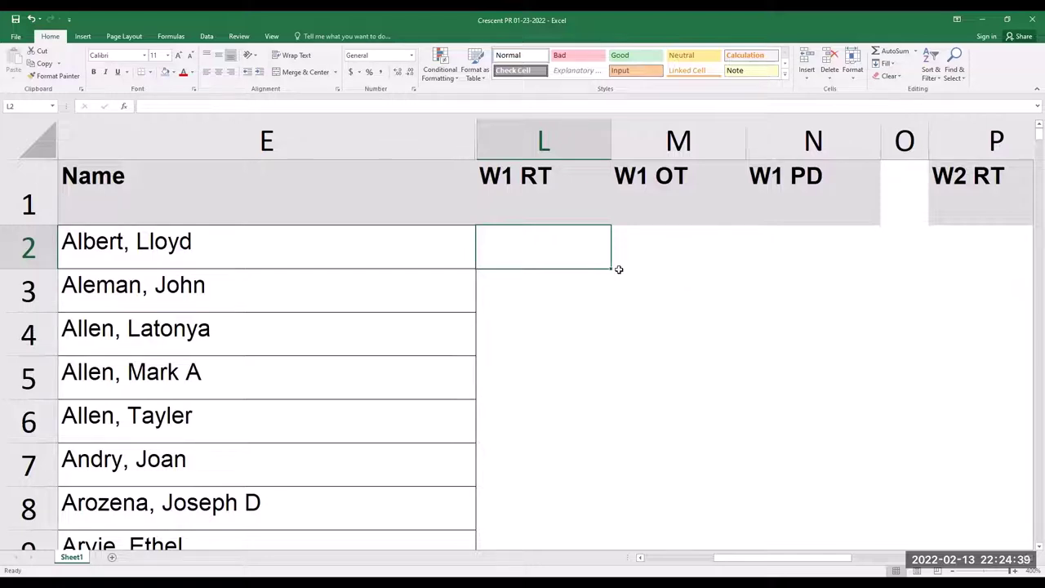
{"action": "type", "text": "40"}
{"action": "key", "text": "Tab"}
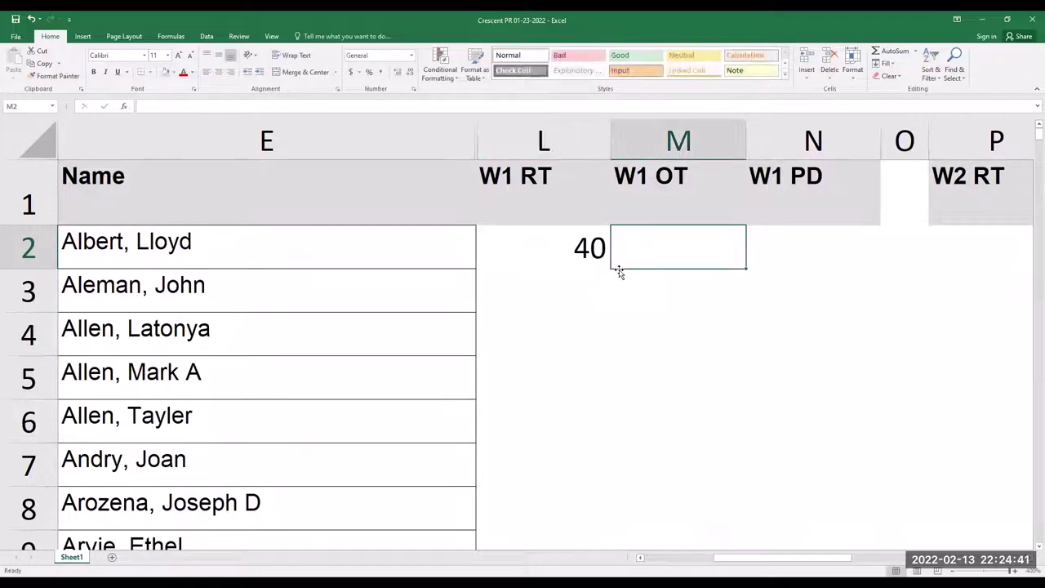
{"action": "type", "text": "8.89"}
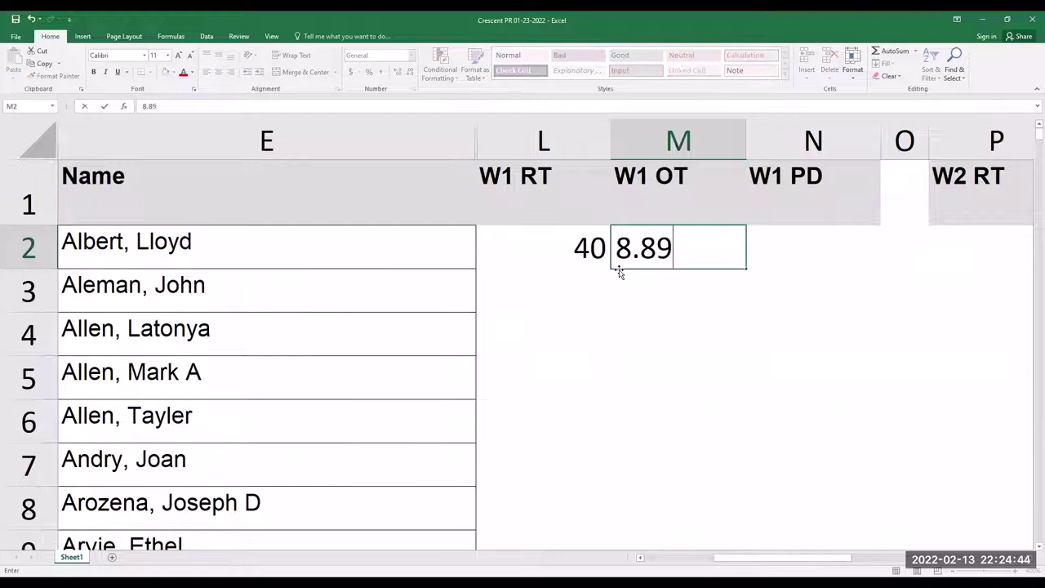
{"action": "key", "text": "Return"}
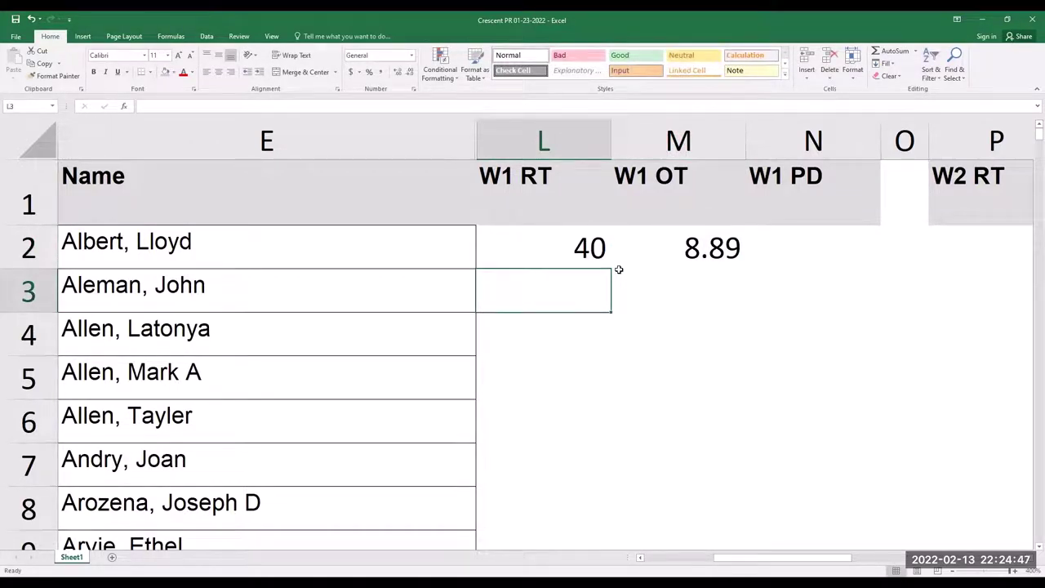
Clear the mistaken 40 and 20.25 entries from row 3, leaving it blank
{"action": "type", "text": "40"}
{"action": "key", "text": "Tab"}
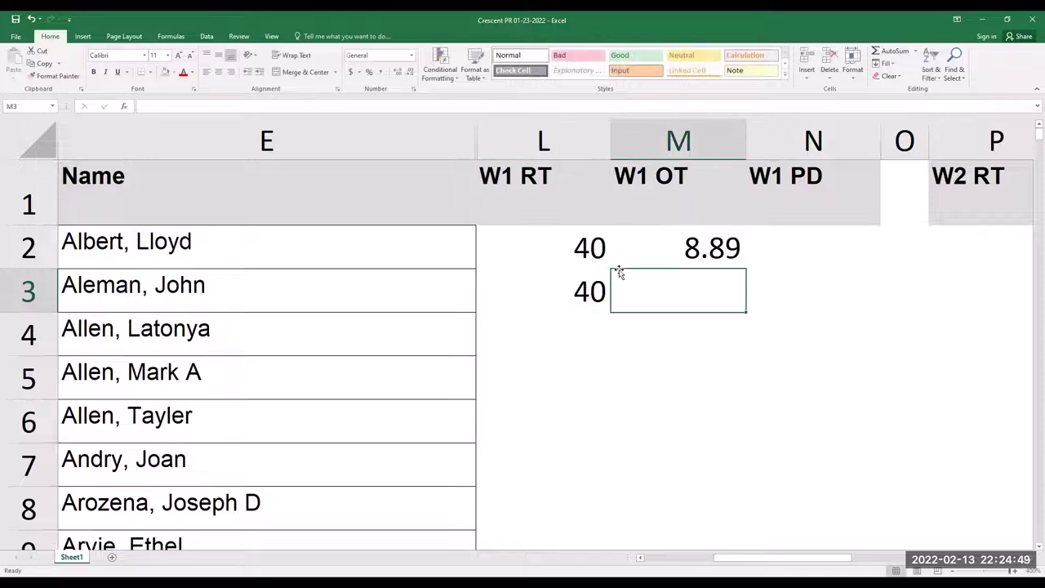
{"action": "type", "text": "20.25"}
{"action": "key", "text": "Return"}
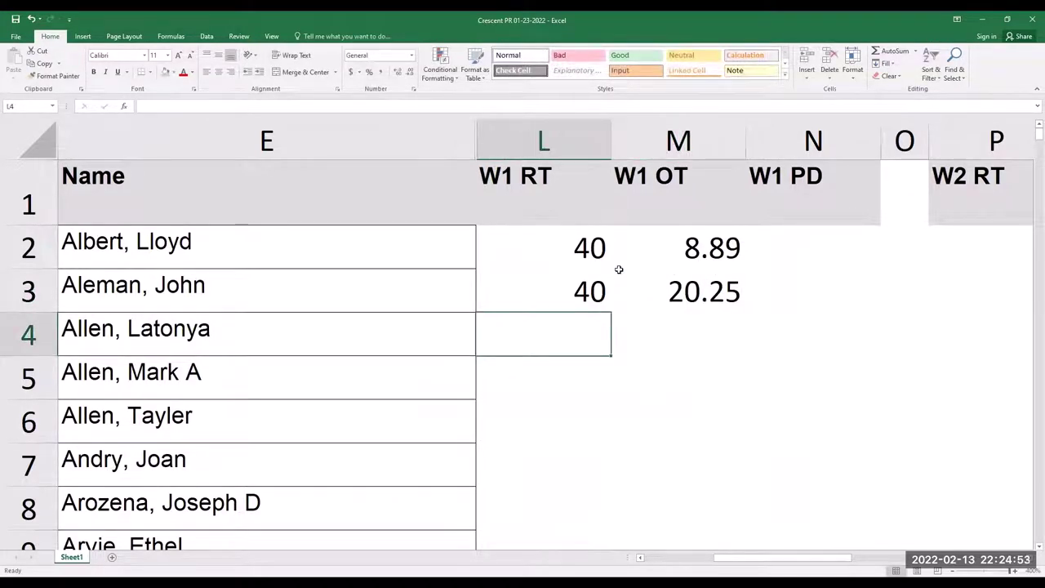
{"action": "key", "text": "Up"}
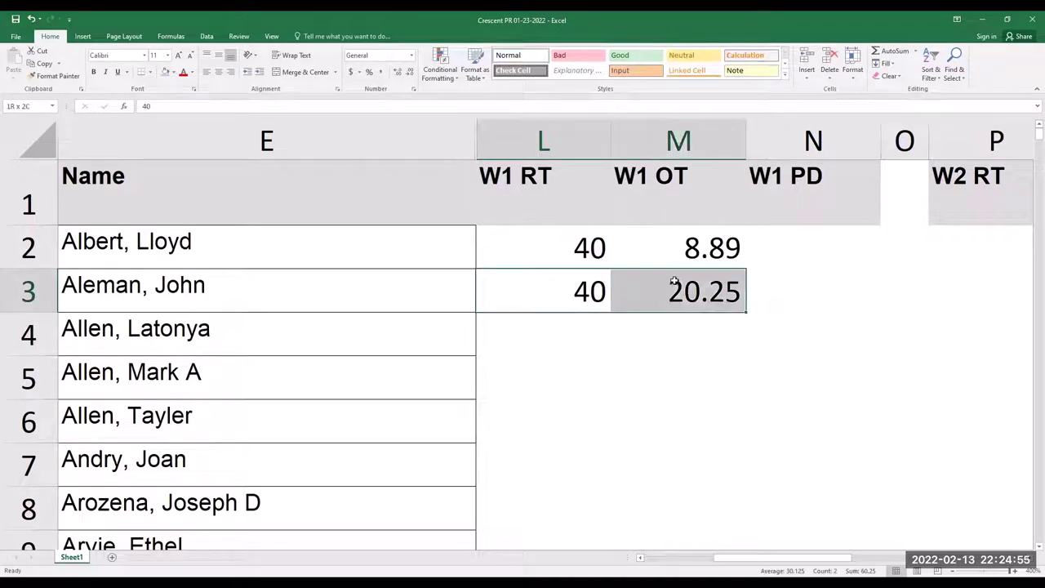
{"action": "left_click", "coordinate": [622, 285], "text": "shift"}
{"action": "key", "text": "Delete"}
Enter 40 regular and 20.25 overtime hours in row 4
{"action": "key", "text": "Down"}
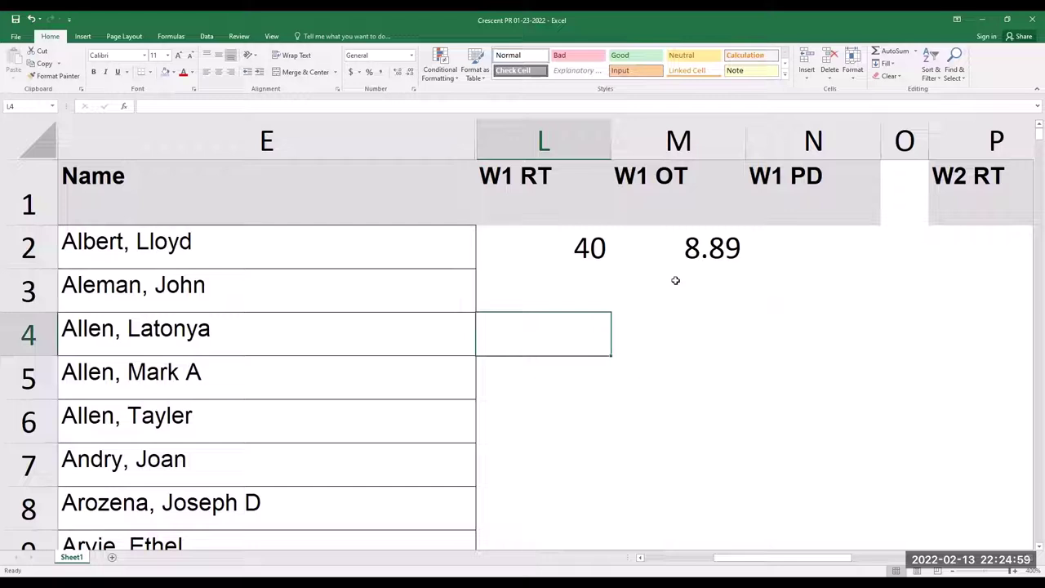
{"action": "type", "text": "40"}
{"action": "key", "text": "Tab"}
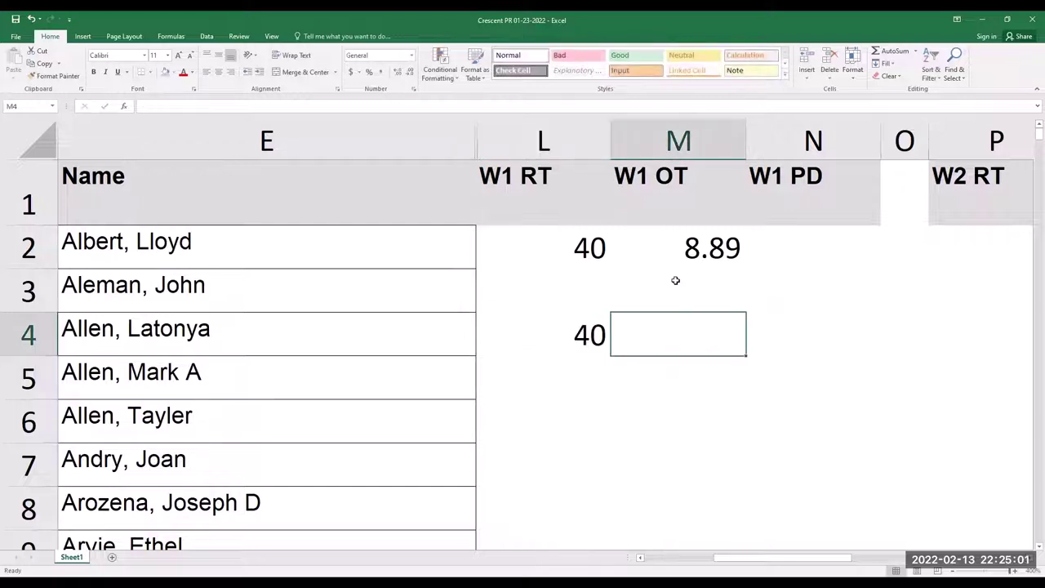
{"action": "type", "text": "20.25"}
{"action": "key", "text": "Return"}
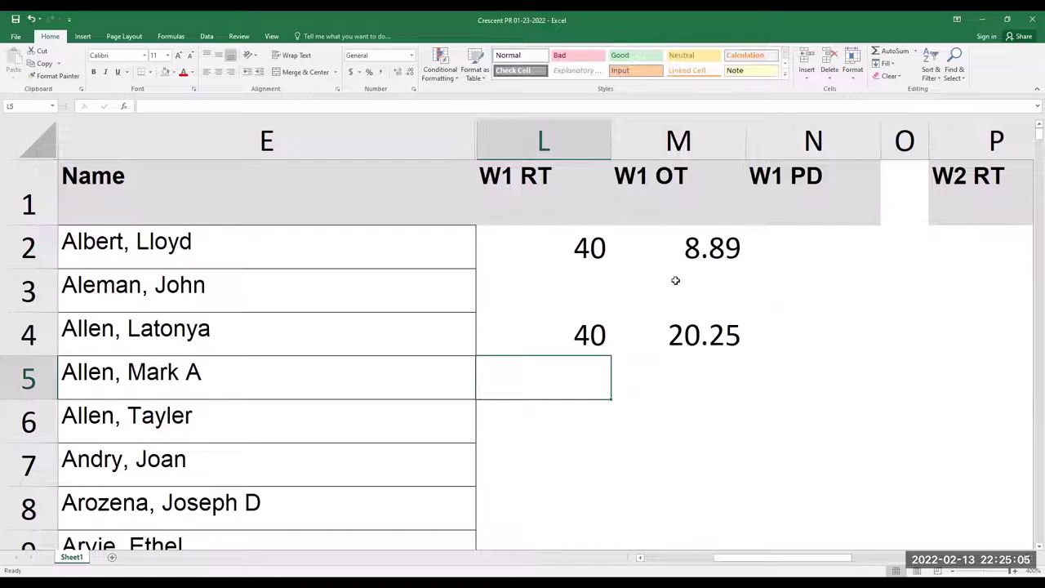
Enter row 5 as 40 and 45.3 hours, and row 6 as 40 and 35.19
{"action": "type", "text": "40"}
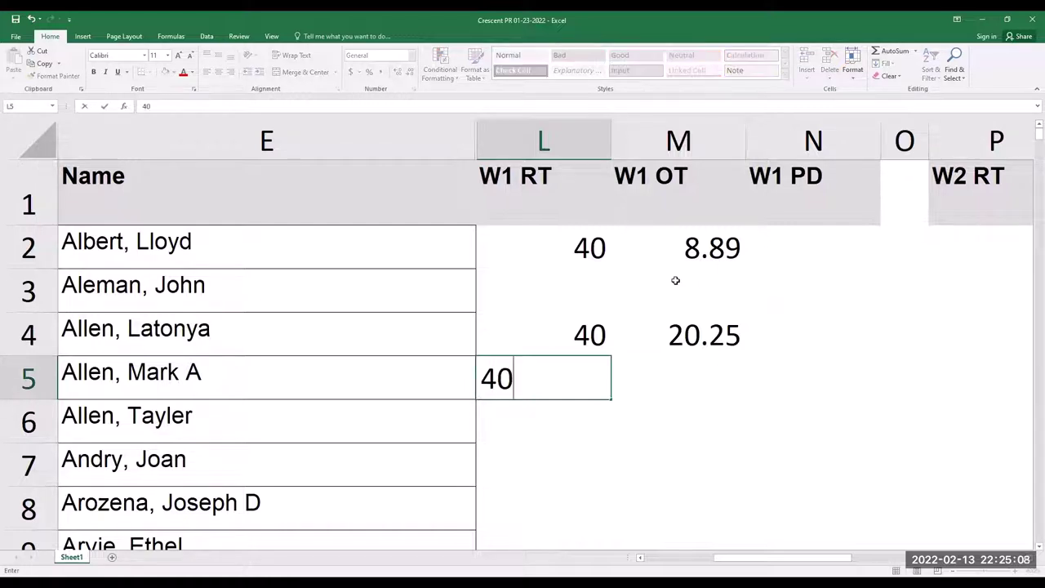
{"action": "key", "text": "Tab"}
{"action": "type", "text": "45"}
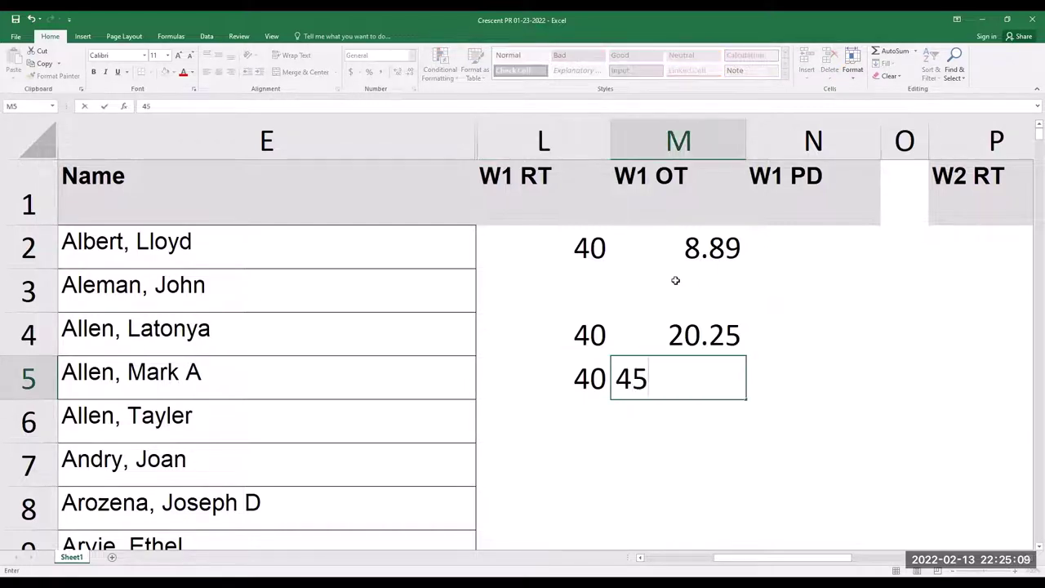
{"action": "type", "text": ".3"}
{"action": "key", "text": "Return"}
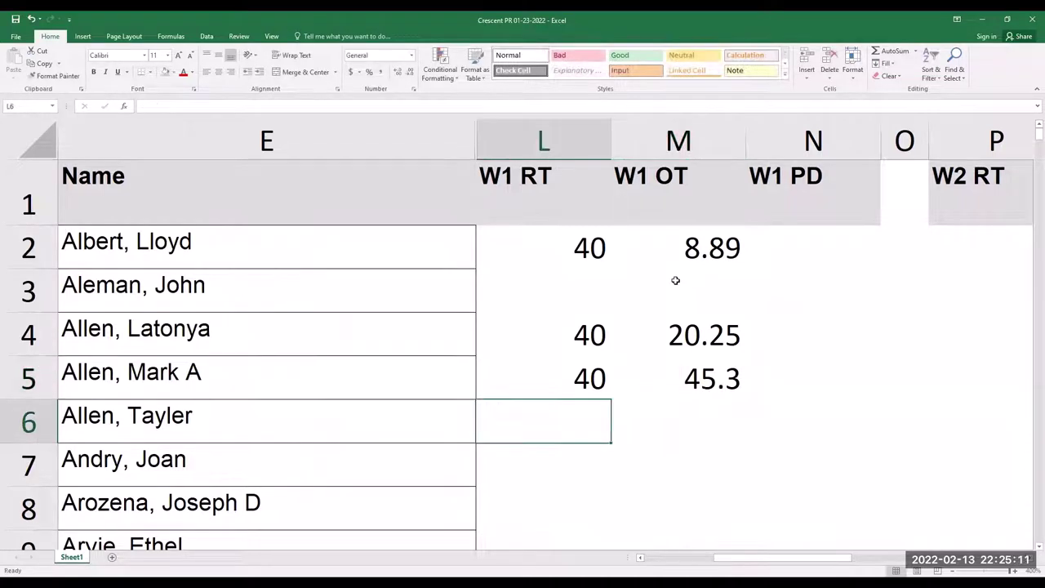
{"action": "type", "text": "40"}
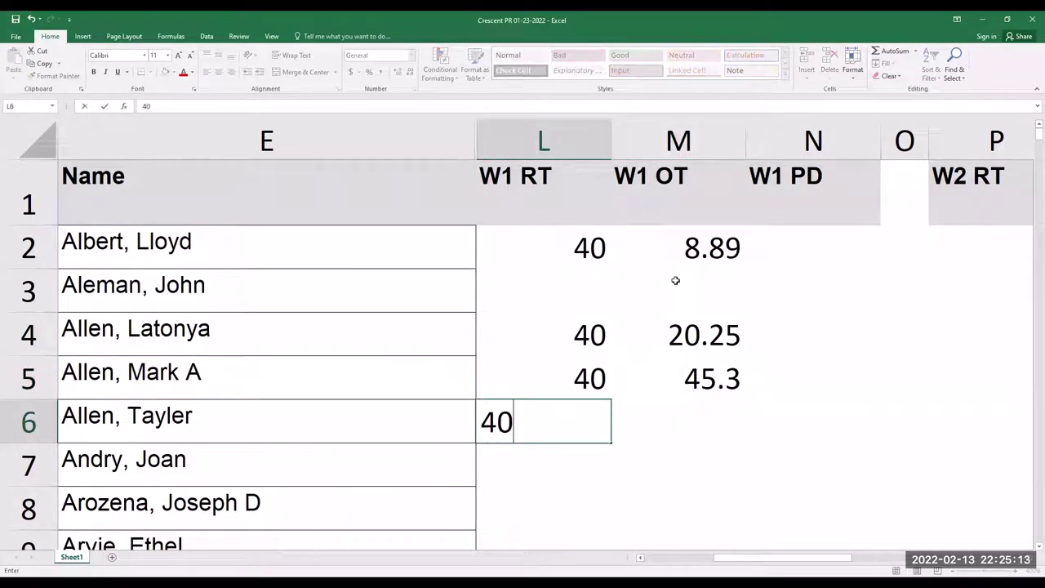
{"action": "key", "text": "Tab"}
{"action": "type", "text": "35.19"}
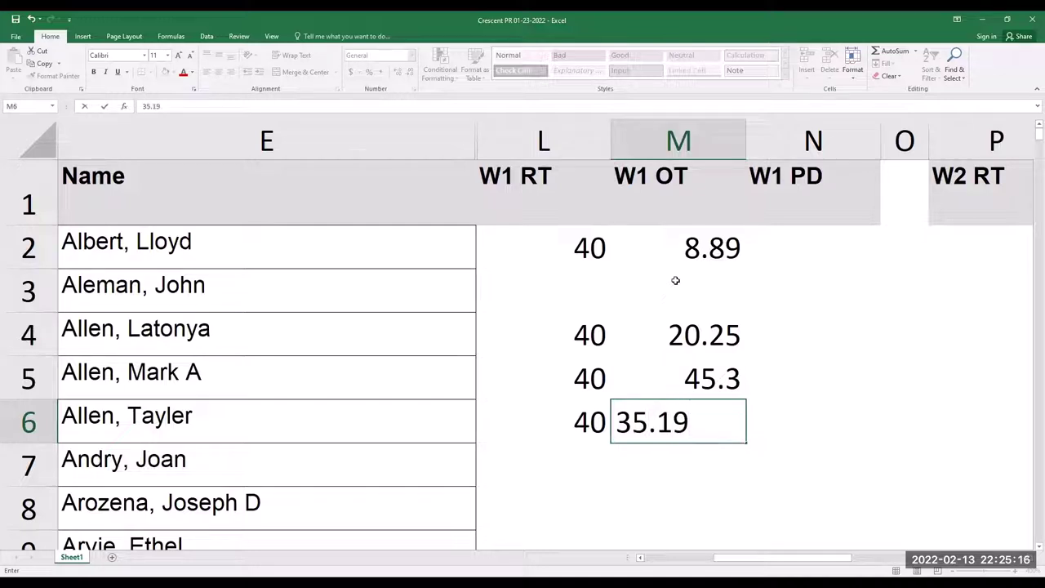
{"action": "key", "text": "Return"}
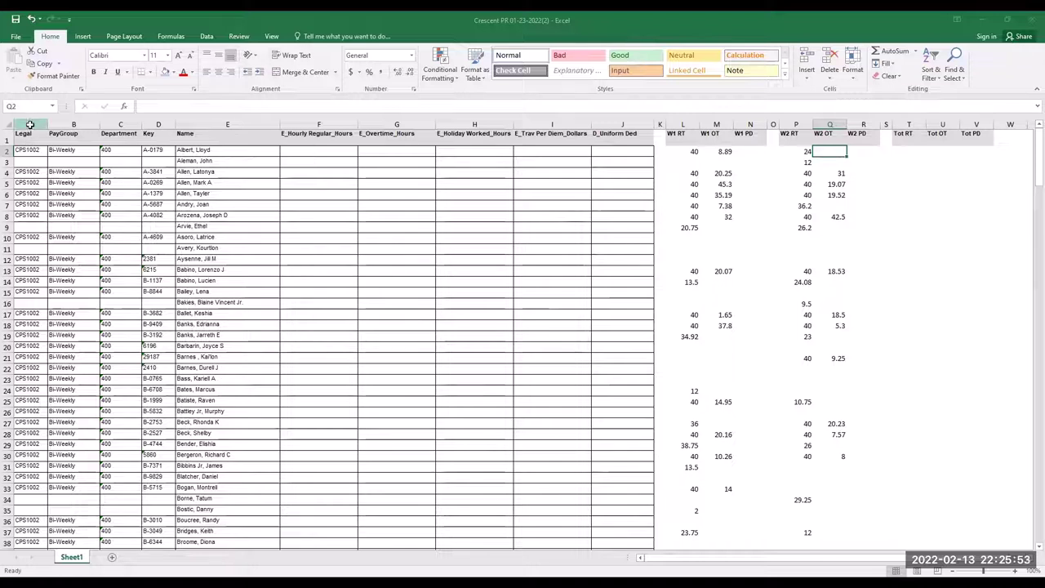
Hide the Legal through Key columns and the E_ helper columns through column K
{"action": "left_click", "coordinate": [30, 122]}
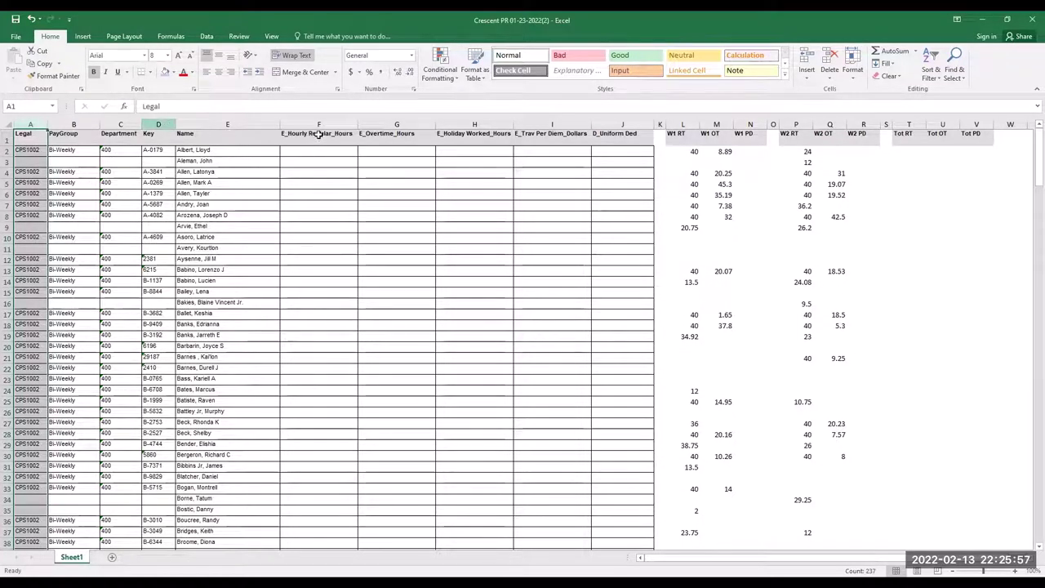
{"action": "key", "text": "shift+Right"}
{"action": "key", "text": "shift+Right"}
{"action": "key", "text": "shift+Right"}
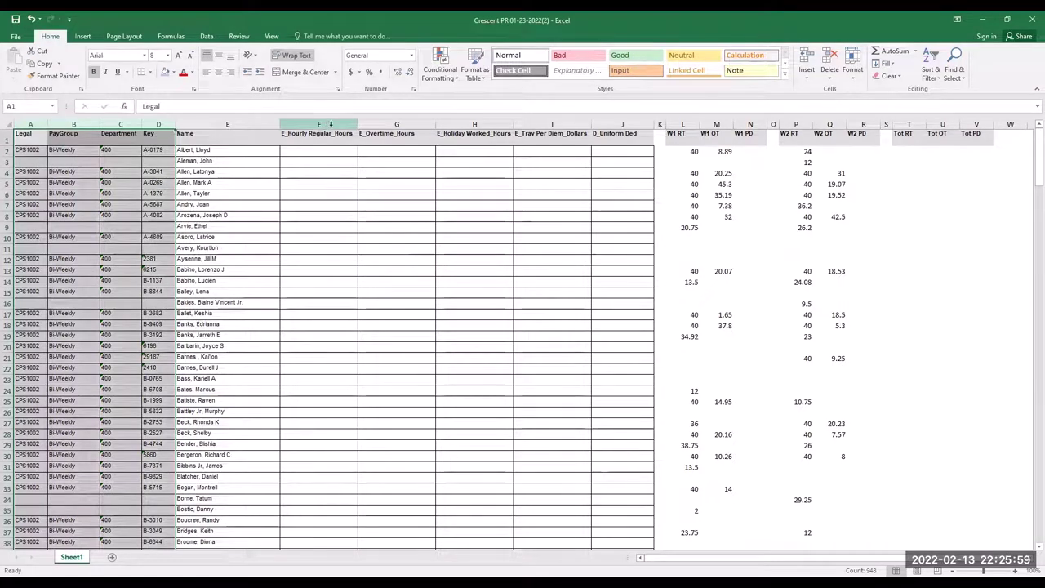
{"action": "left_click", "coordinate": [341, 124], "text": "ctrl"}
{"action": "left_click", "coordinate": [419, 124], "text": "ctrl"}
{"action": "left_click", "coordinate": [497, 124], "text": "ctrl"}
{"action": "left_click", "coordinate": [574, 125], "text": "ctrl"}
{"action": "left_click", "coordinate": [651, 123], "text": "ctrl"}
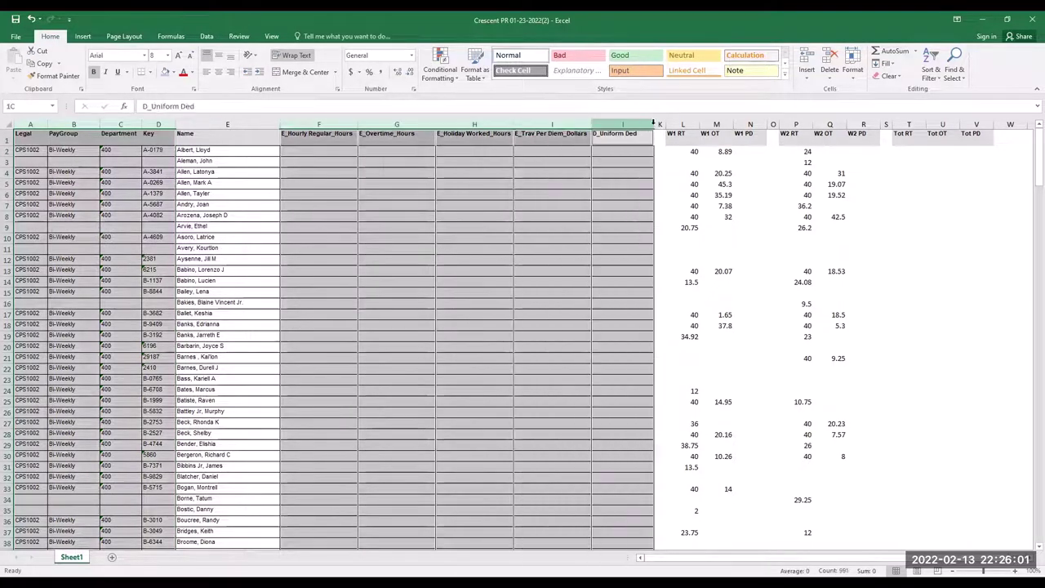
{"action": "left_click", "coordinate": [659, 124], "text": "ctrl"}
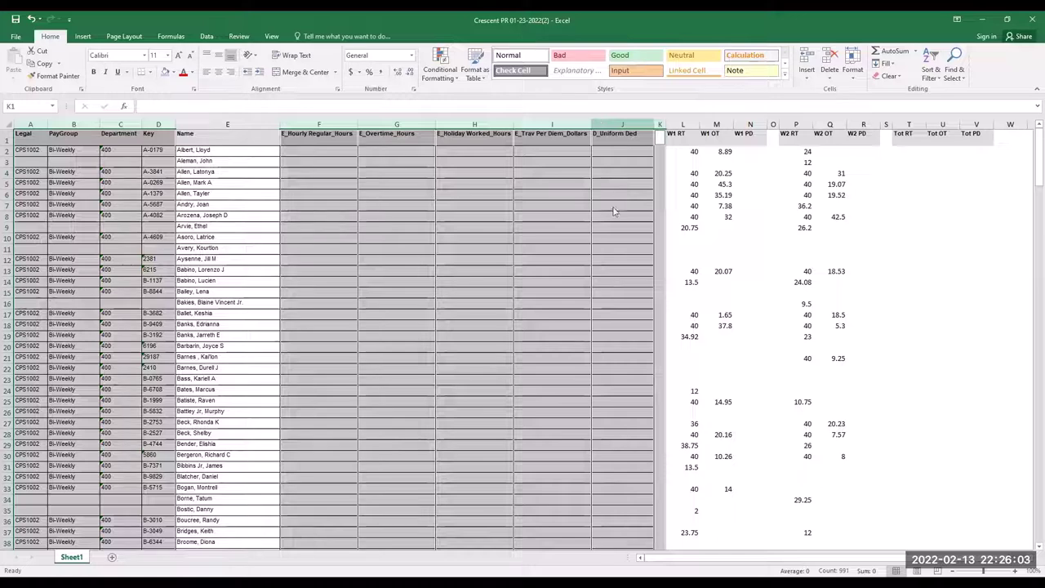
{"action": "right_click", "coordinate": [604, 124]}
{"action": "left_click", "coordinate": [627, 271]}
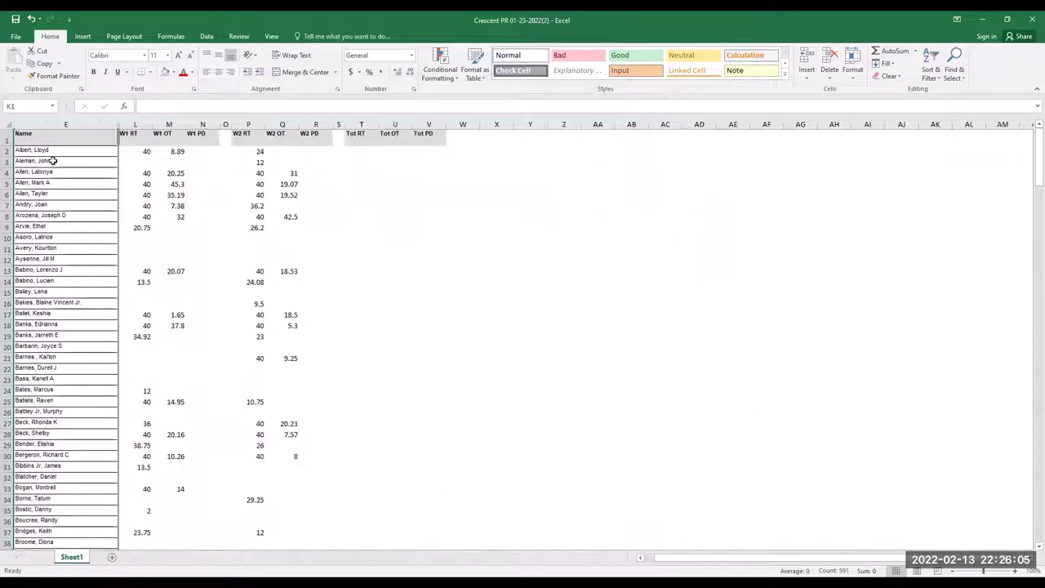
{"action": "scroll", "coordinate": [53, 161], "scroll_direction": "up", "scroll_amount": 6}
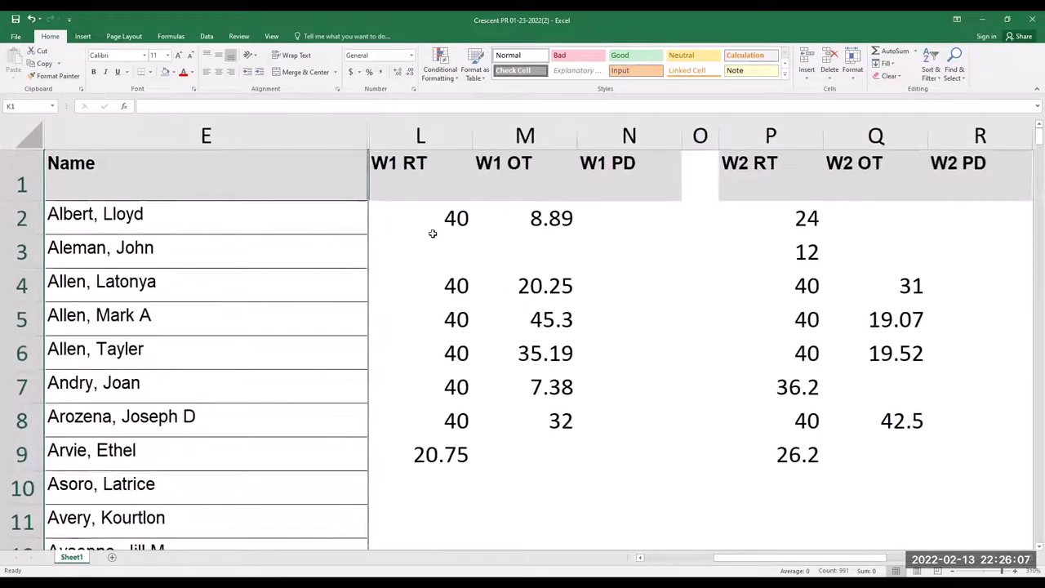
{"action": "scroll", "coordinate": [449, 226], "scroll_direction": "down", "scroll_amount": 8}
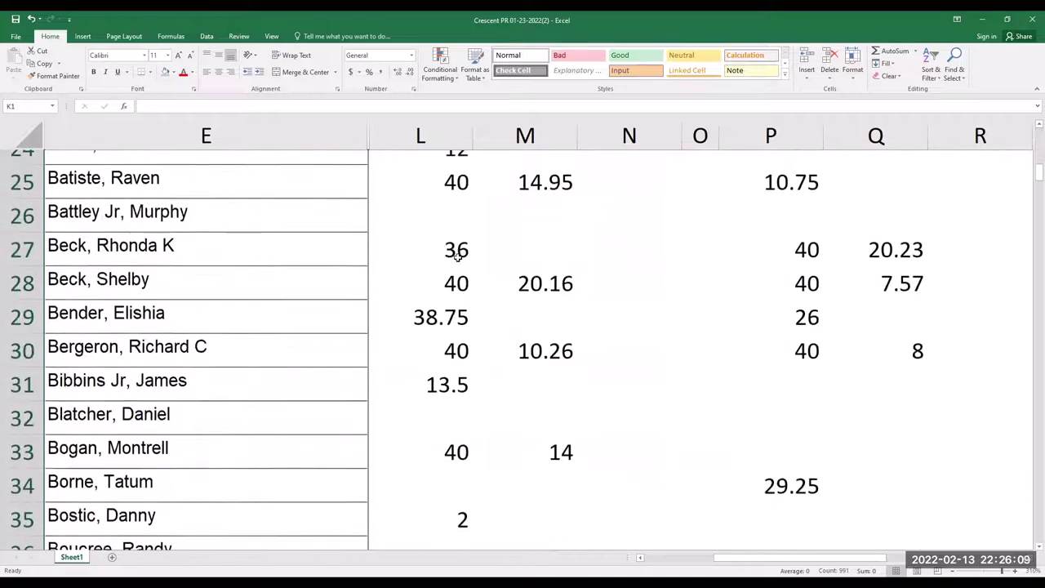
{"action": "scroll", "coordinate": [460, 260], "scroll_direction": "up", "scroll_amount": 8}
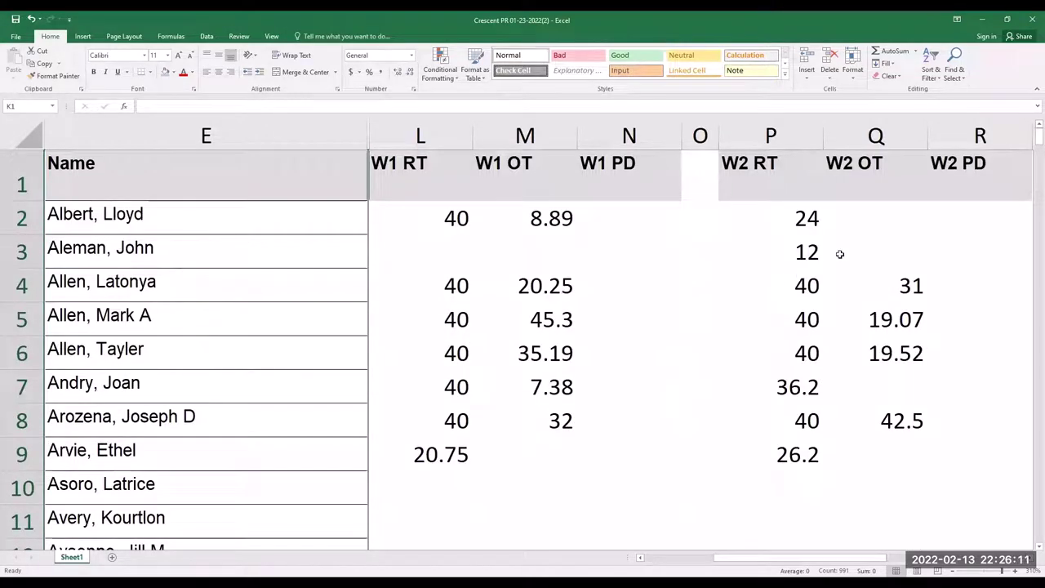
Bring the Tot RT, Tot OT and Tot PD columns into view beside W2
{"action": "left_click", "coordinate": [422, 135]}
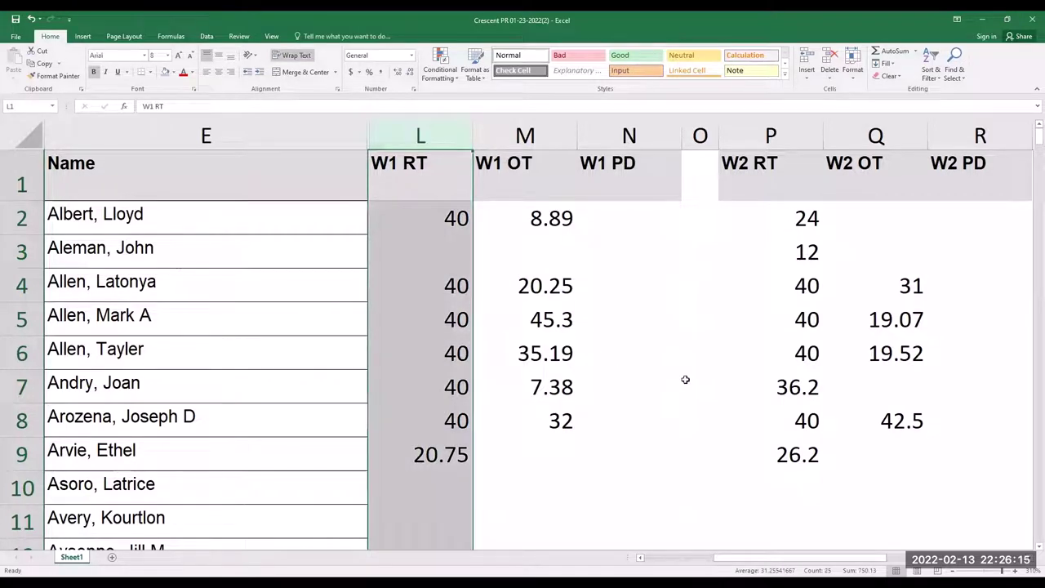
{"action": "left_click", "coordinate": [637, 352]}
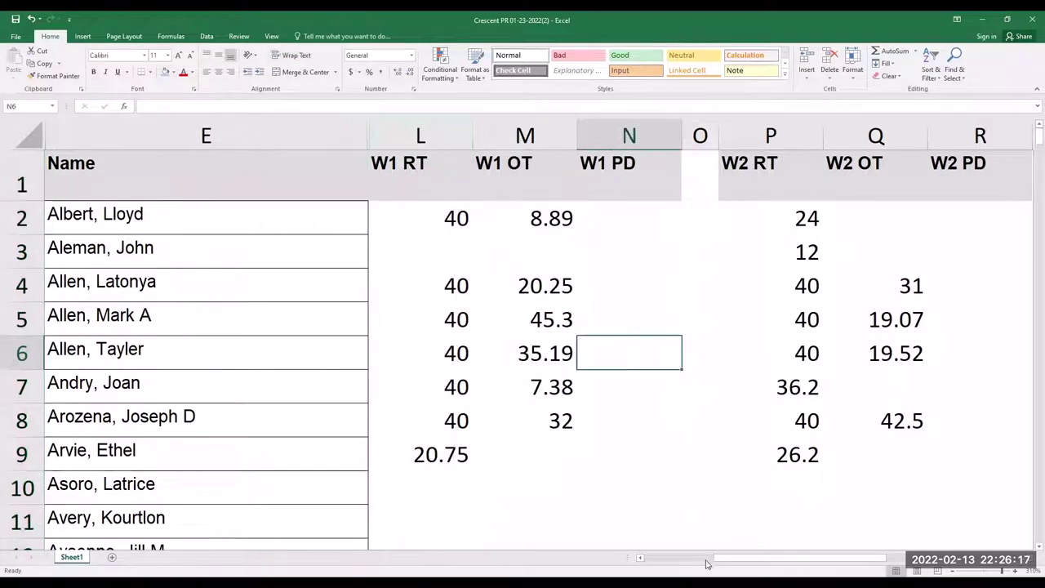
{"action": "scroll", "coordinate": [745, 562], "scroll_direction": "right", "scroll_amount": 3}
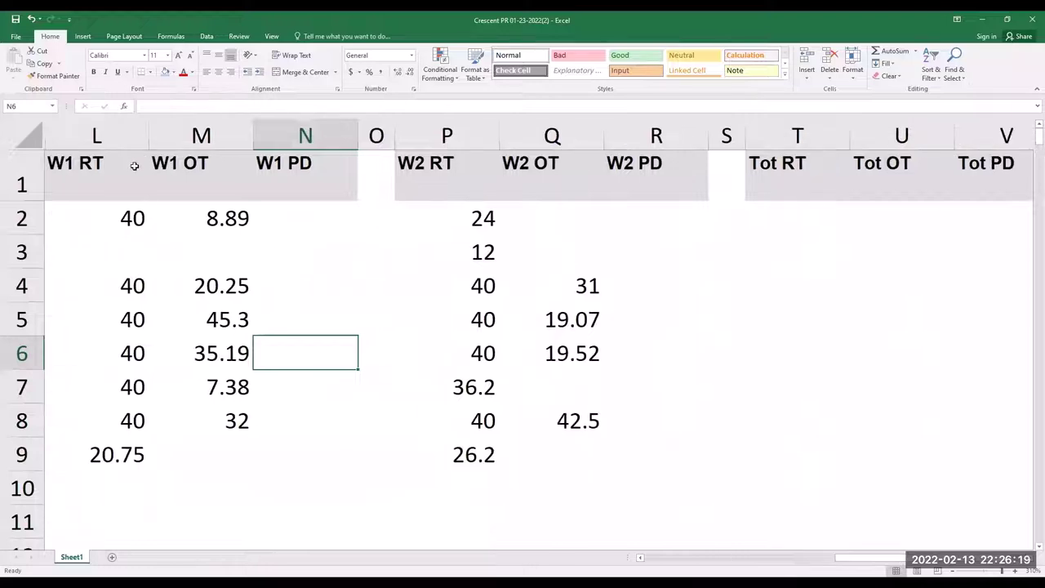
{"action": "scroll", "coordinate": [158, 300], "scroll_direction": "down", "scroll_amount": 7}
{"action": "scroll", "coordinate": [160, 300], "scroll_direction": "up", "scroll_amount": 7}
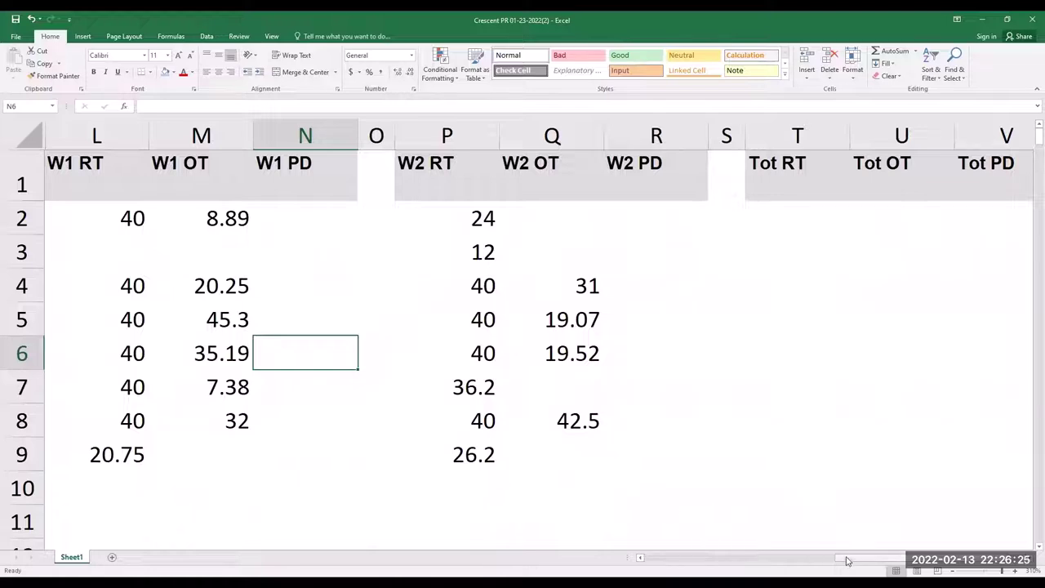
{"action": "left_click_drag", "start_coordinate": [848, 561], "coordinate": [641, 563]}
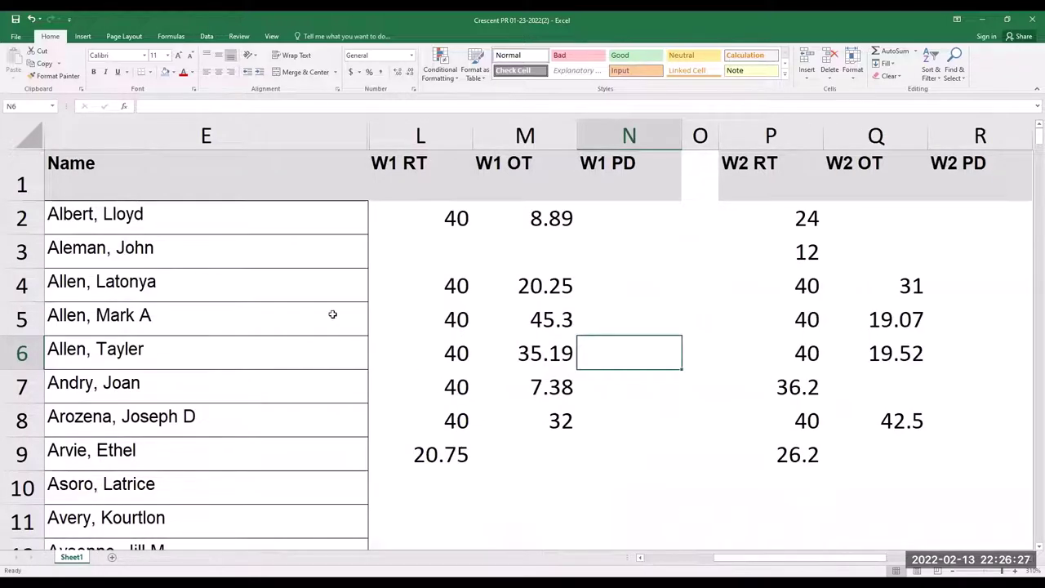
{"action": "scroll", "coordinate": [333, 307], "scroll_direction": "down", "scroll_amount": 5}
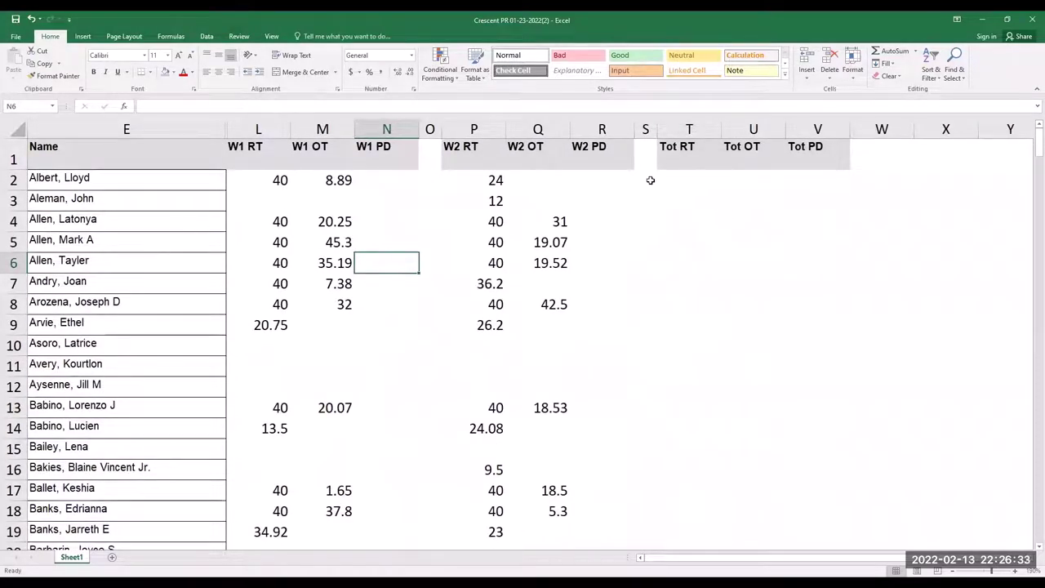
Enter =L2+P2 in T2 to total regular hours as 64
{"action": "left_click", "coordinate": [696, 179]}
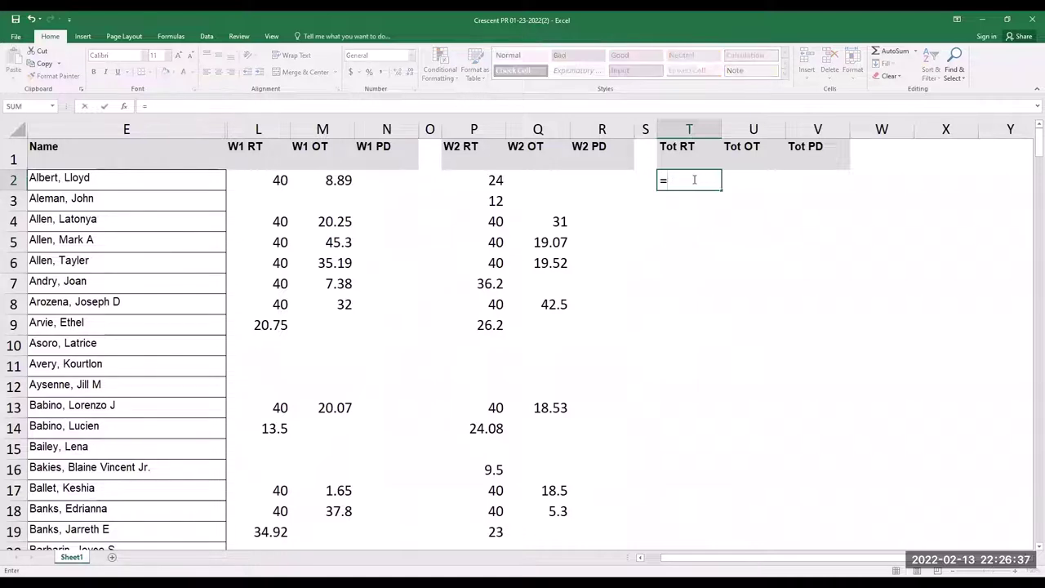
{"action": "type", "text": "="}
{"action": "left_click", "coordinate": [264, 179]}
{"action": "type", "text": "+"}
{"action": "left_click", "coordinate": [490, 174]}
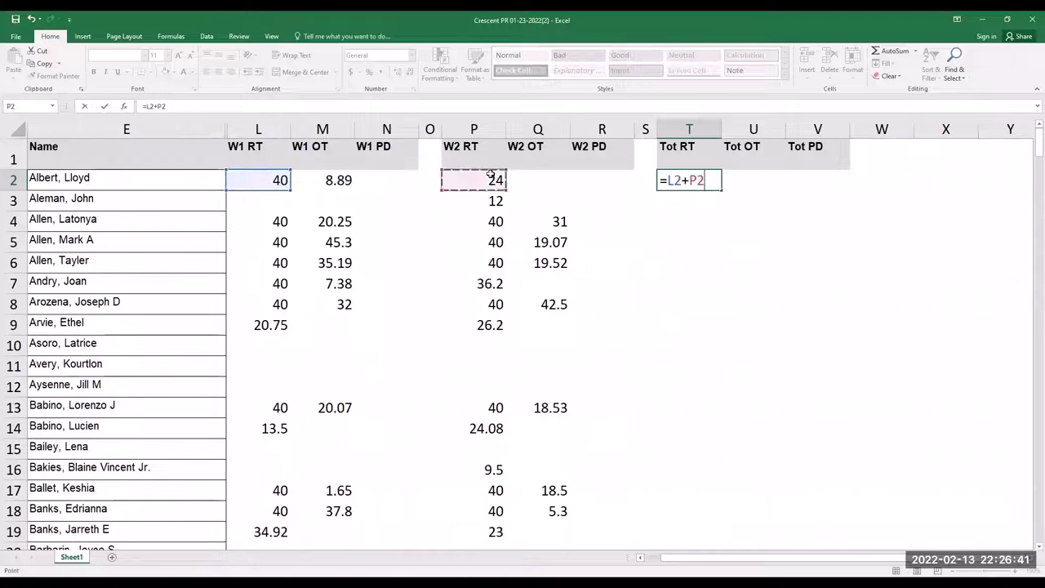
{"action": "key", "text": "Return"}
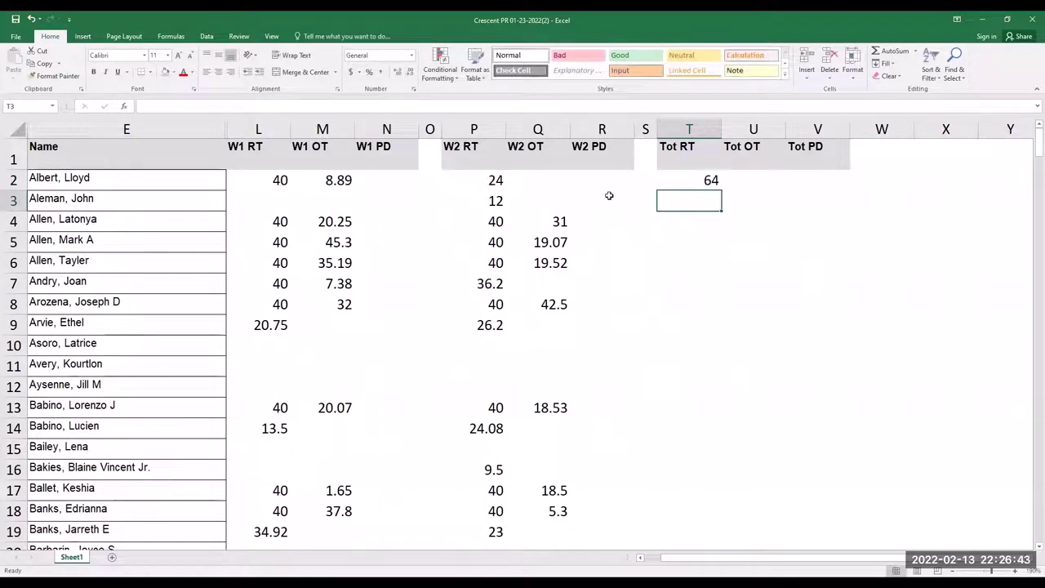
Enter =M2+Q2 in U2 to total overtime hours as 8.89
{"action": "left_click", "coordinate": [739, 180]}
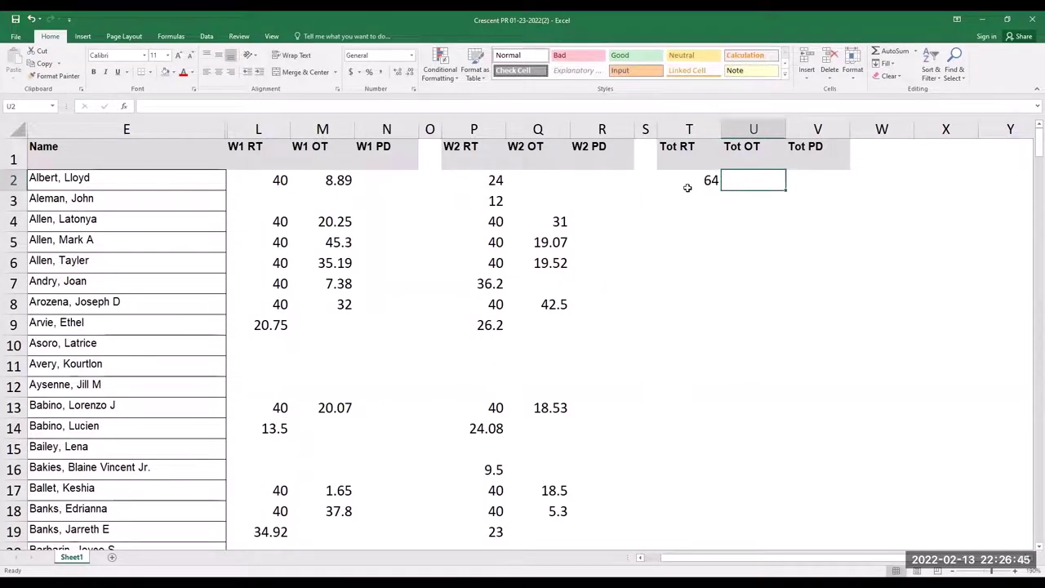
{"action": "type", "text": "="}
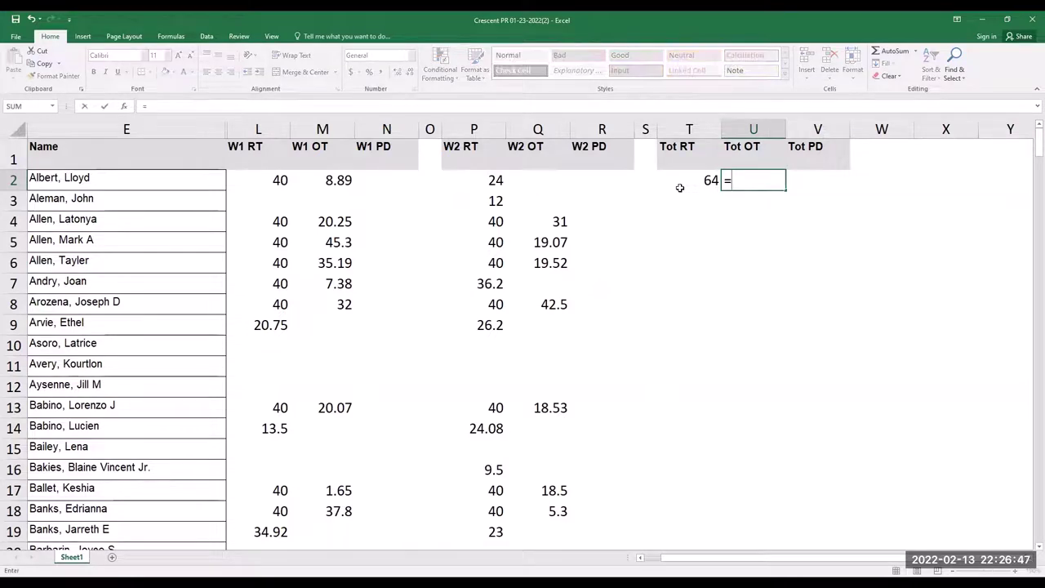
{"action": "left_click", "coordinate": [329, 178]}
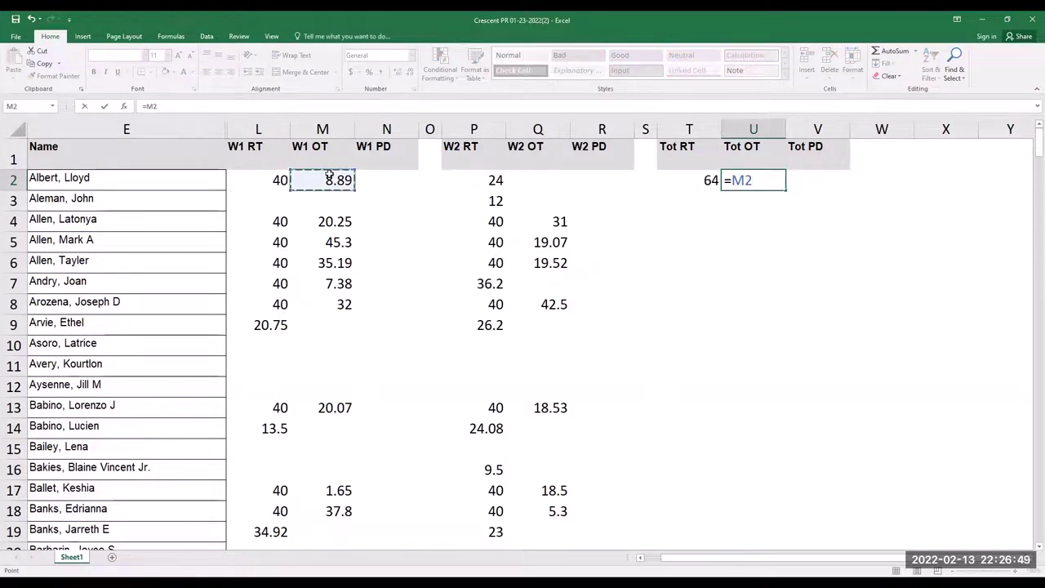
{"action": "type", "text": "+"}
{"action": "left_click", "coordinate": [528, 177]}
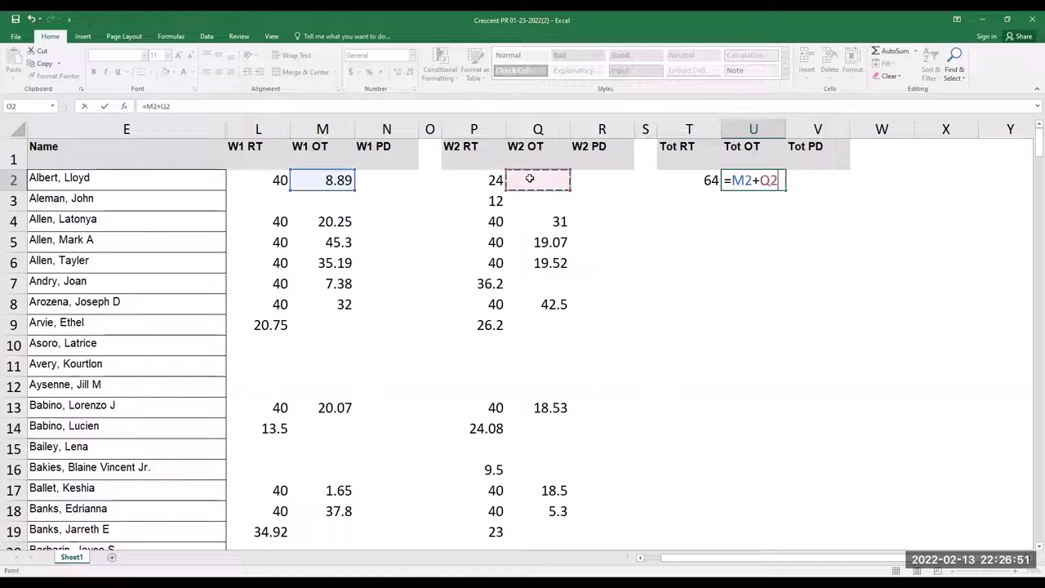
{"action": "key", "text": "Return"}
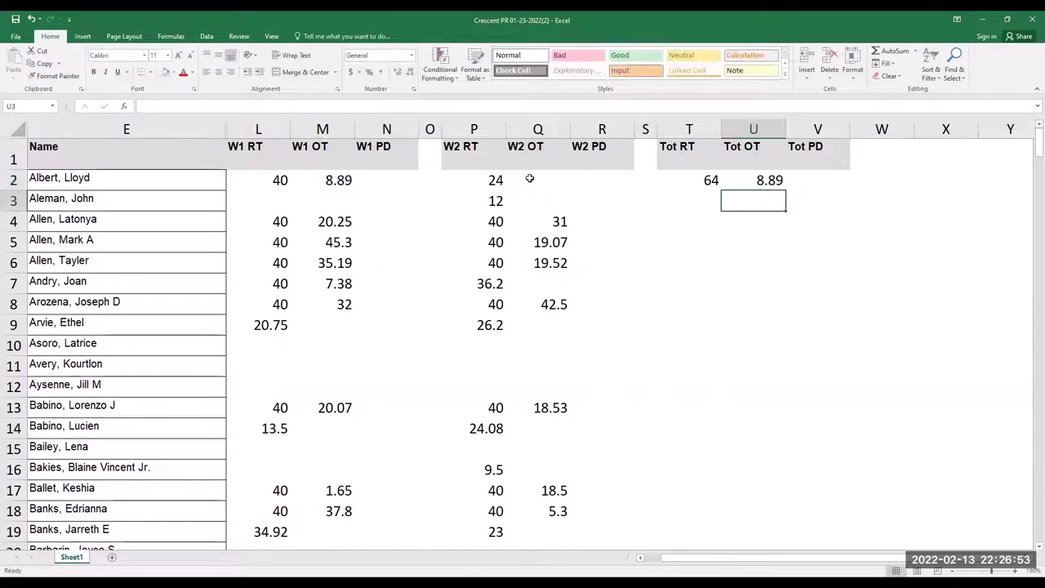
Copy the T2 total down to row 42 and fill U2's overtime total down column U
{"action": "left_click", "coordinate": [694, 181]}
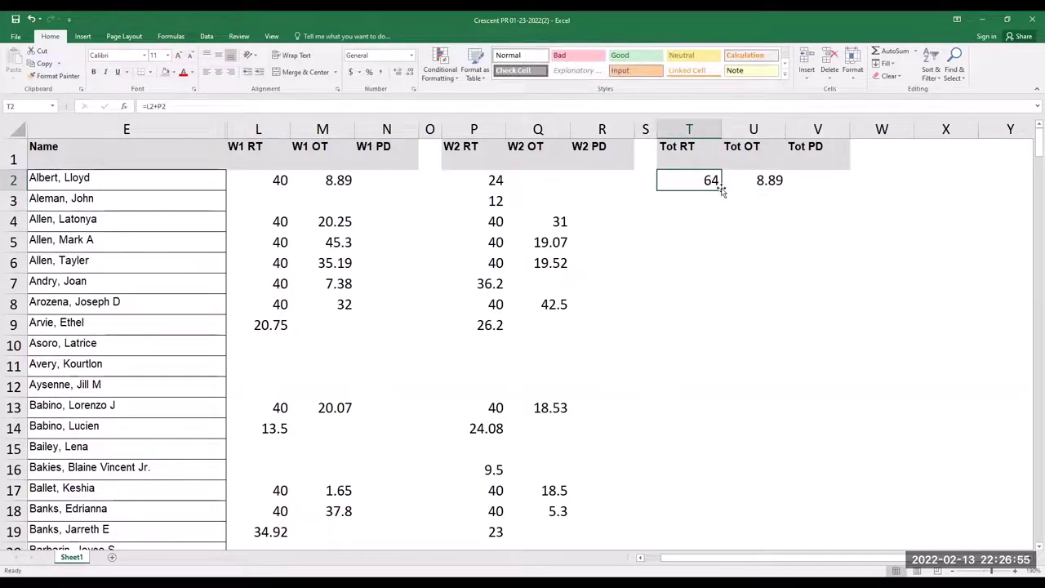
{"action": "left_click_drag", "start_coordinate": [721, 190], "coordinate": [696, 376]}
{"action": "scroll", "coordinate": [698, 360], "scroll_direction": "up", "scroll_amount": 10}
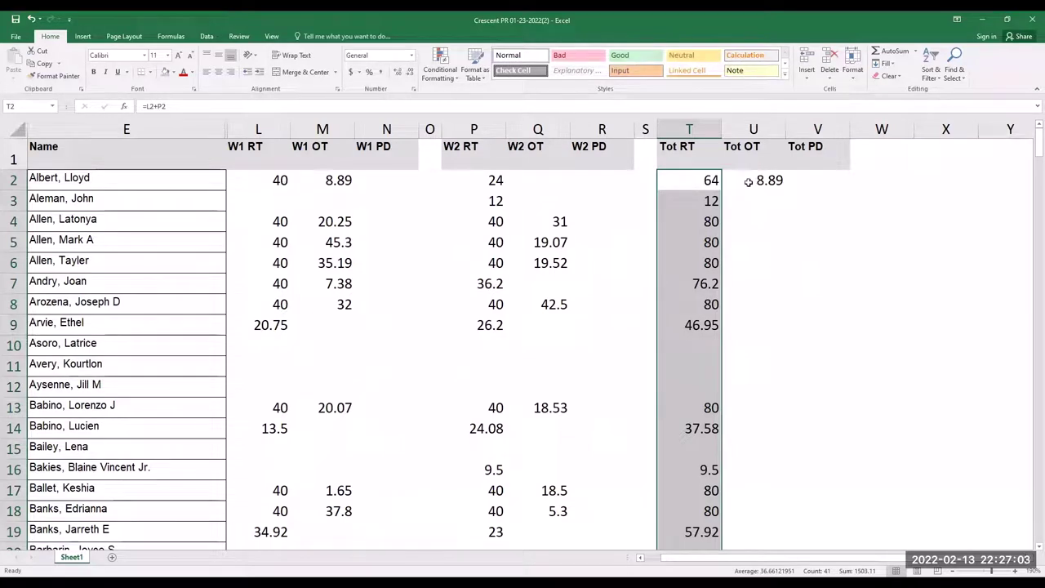
{"action": "left_click", "coordinate": [748, 176]}
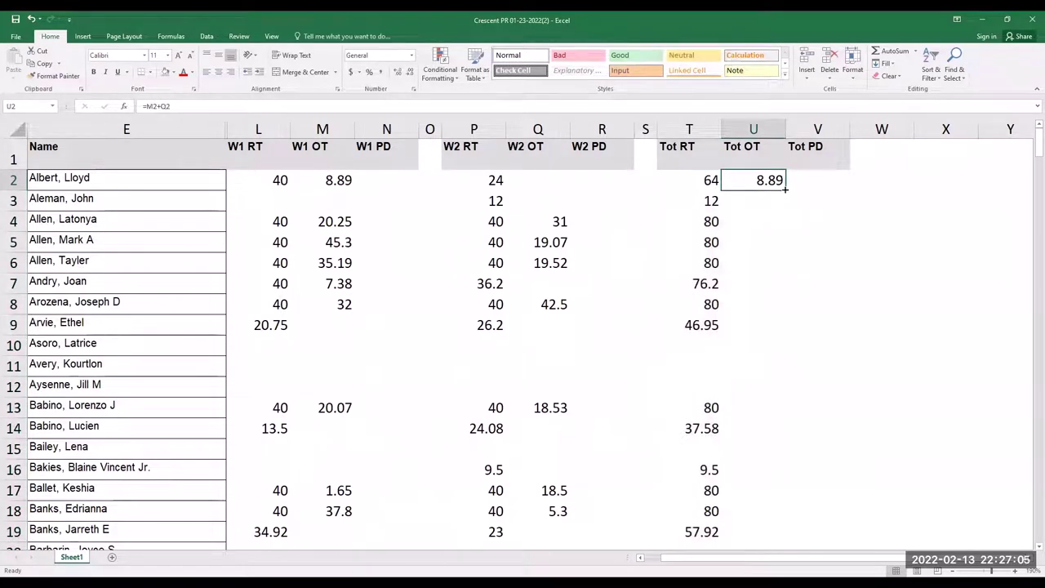
{"action": "mouse_move", "coordinate": [785, 189]}
{"action": "left_mouse_down"}
{"action": "mouse_move", "coordinate": [798, 456]}
{"action": "mouse_move", "coordinate": [777, 182]}
{"action": "left_mouse_up"}
{"action": "double_click", "coordinate": [782, 188]}
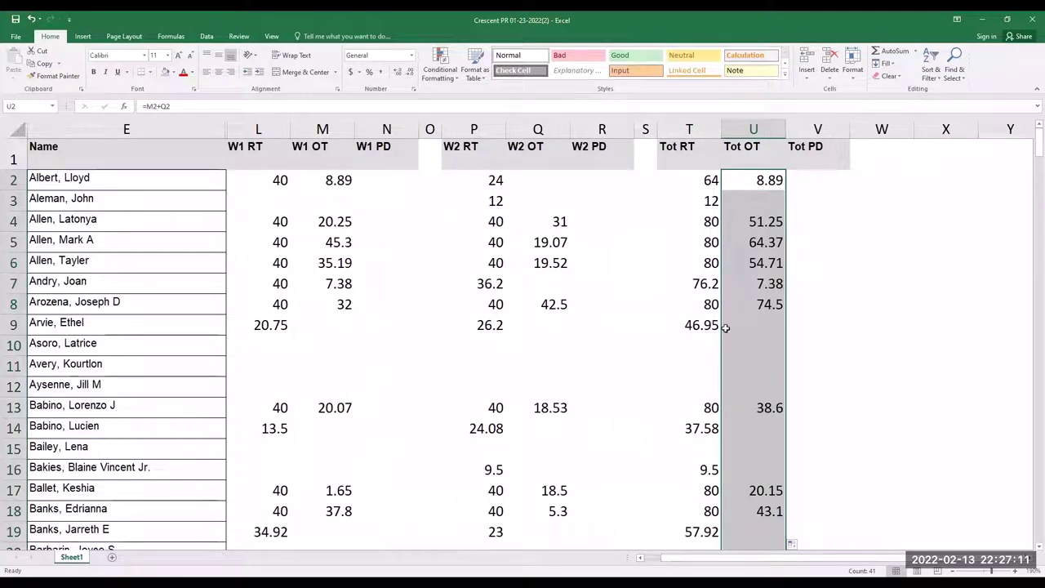
{"action": "left_click", "coordinate": [809, 321]}
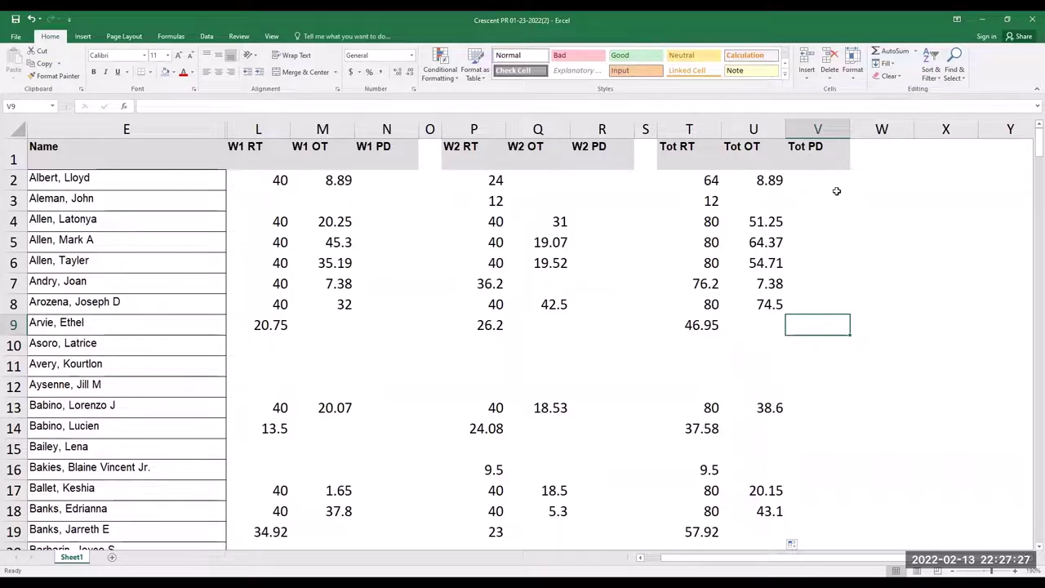
{"action": "left_click", "coordinate": [372, 177]}
{"action": "left_click", "coordinate": [612, 174]}
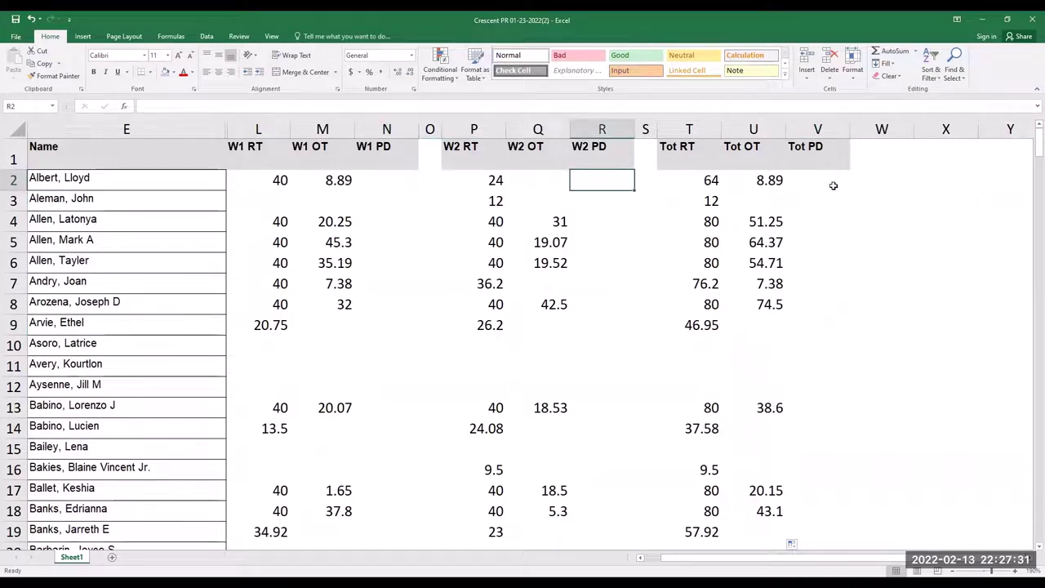
{"action": "left_click", "coordinate": [805, 178]}
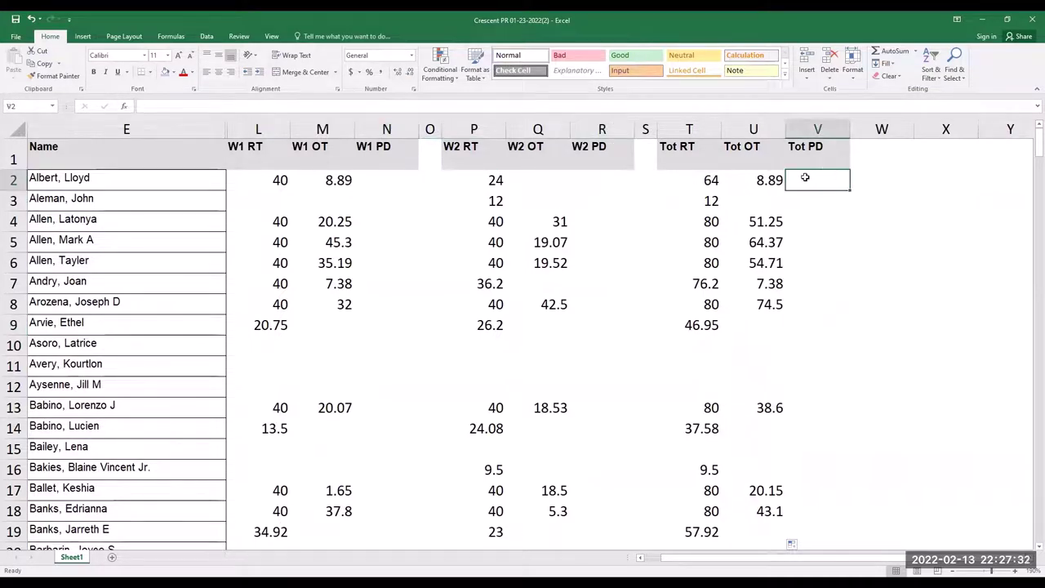
{"action": "left_click", "coordinate": [382, 178]}
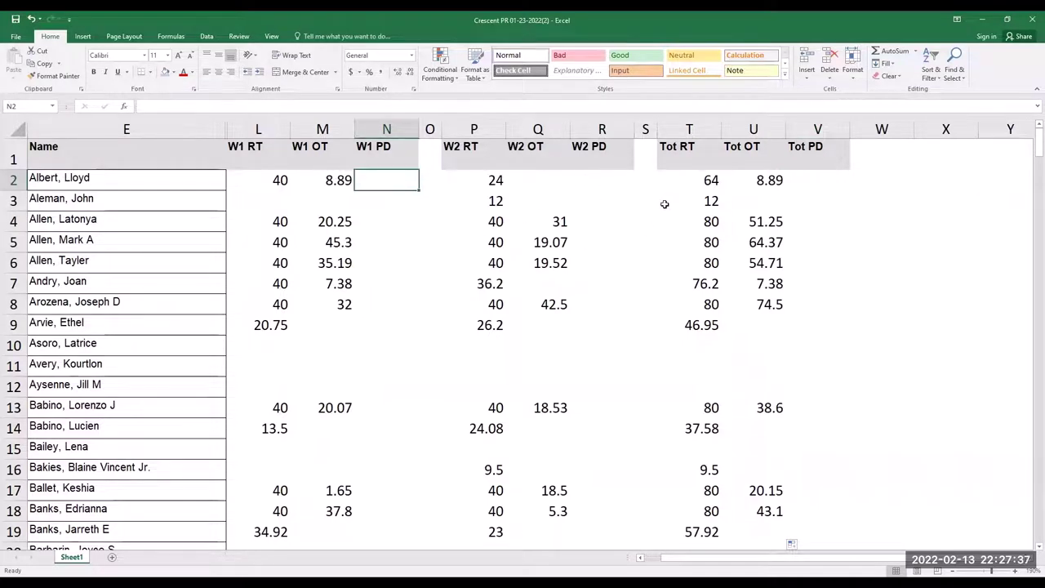
{"action": "left_click", "coordinate": [821, 179]}
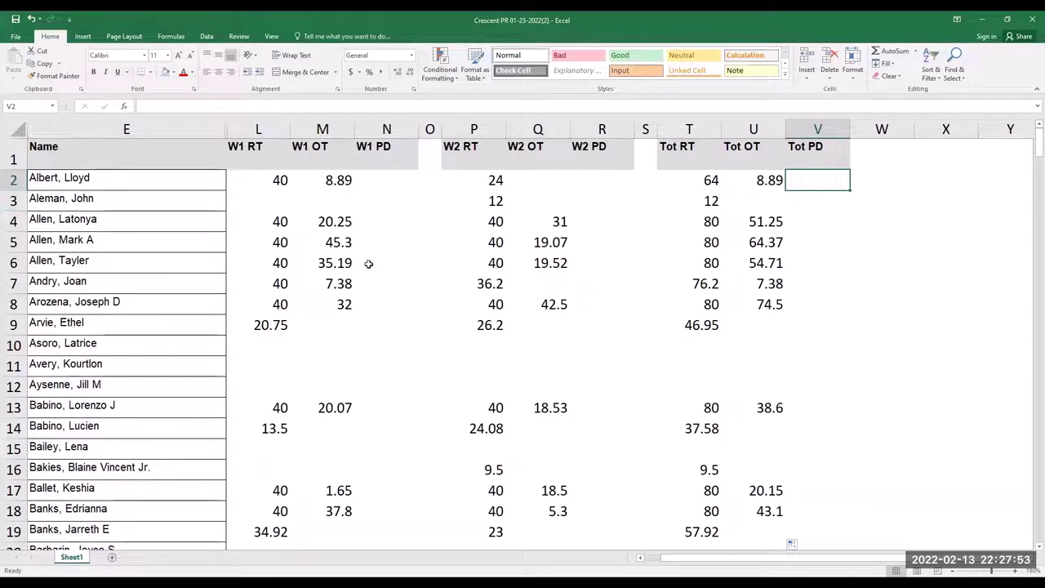
Select the entire sheet and apply Unhide Columns from Format > Hide & Unhide
{"action": "left_click", "coordinate": [17, 131]}
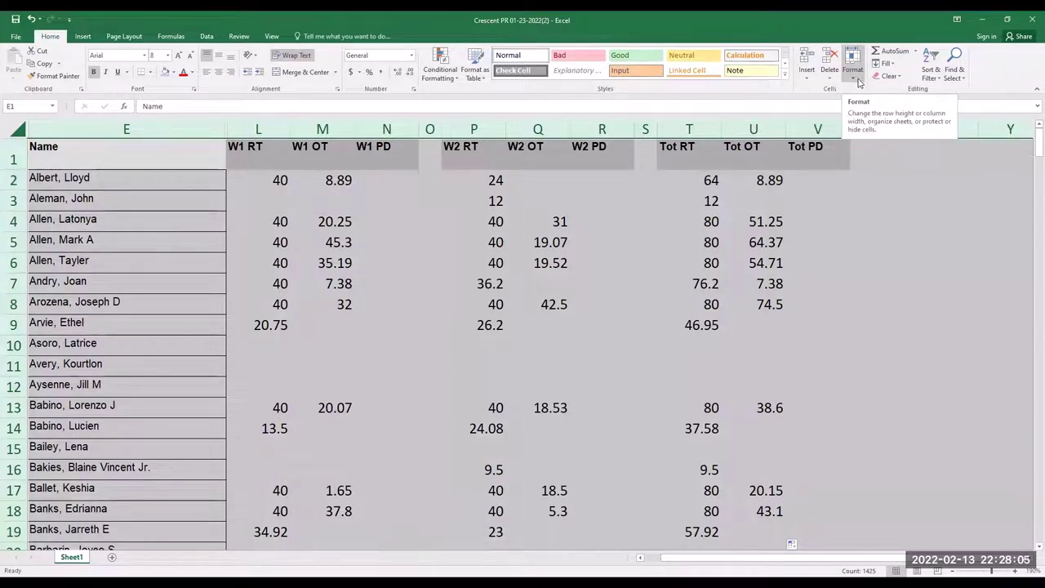
{"action": "left_click", "coordinate": [861, 80]}
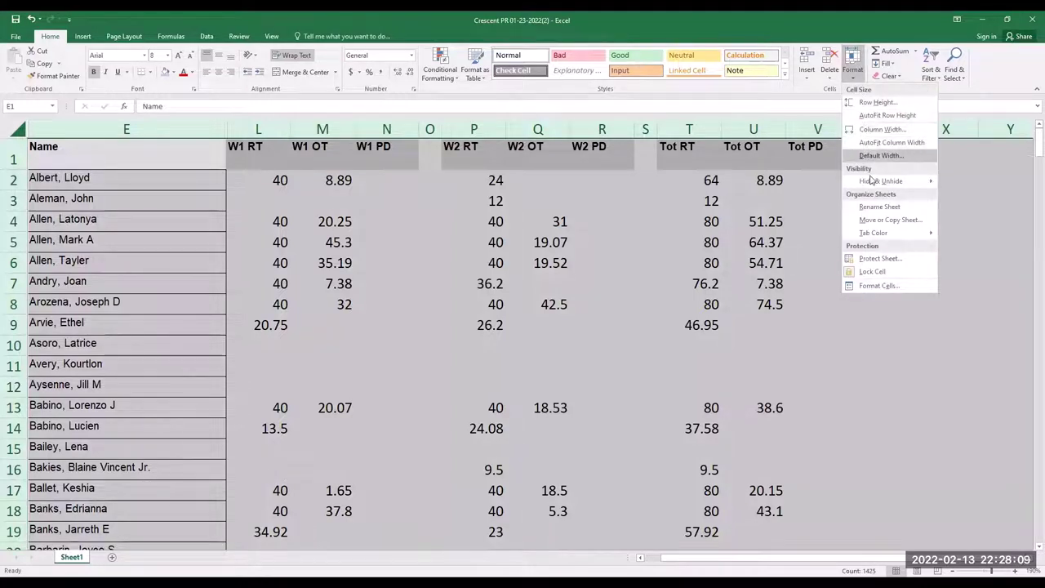
{"action": "mouse_move", "coordinate": [894, 183]}
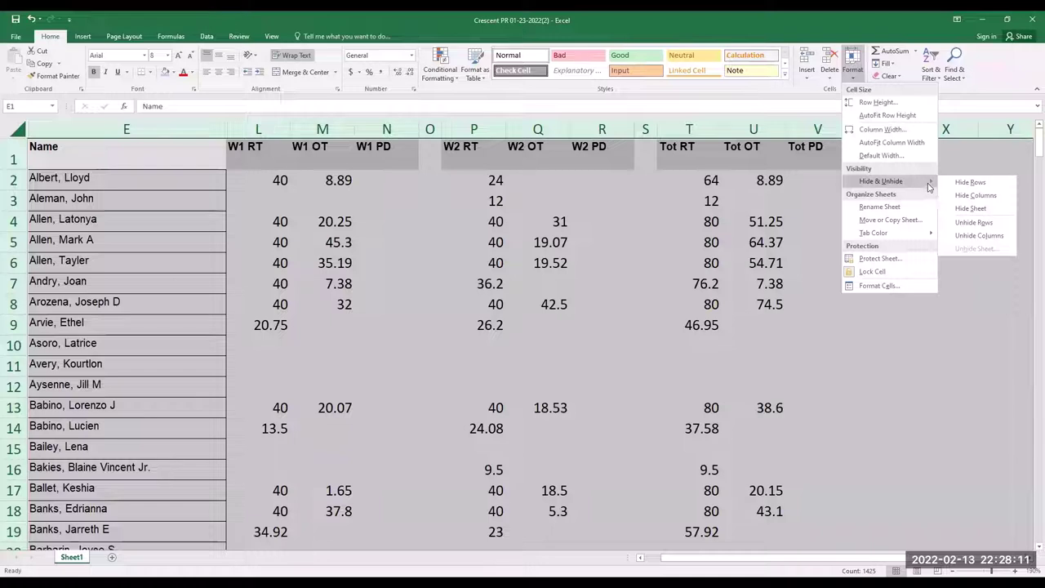
{"action": "left_click", "coordinate": [1005, 237]}
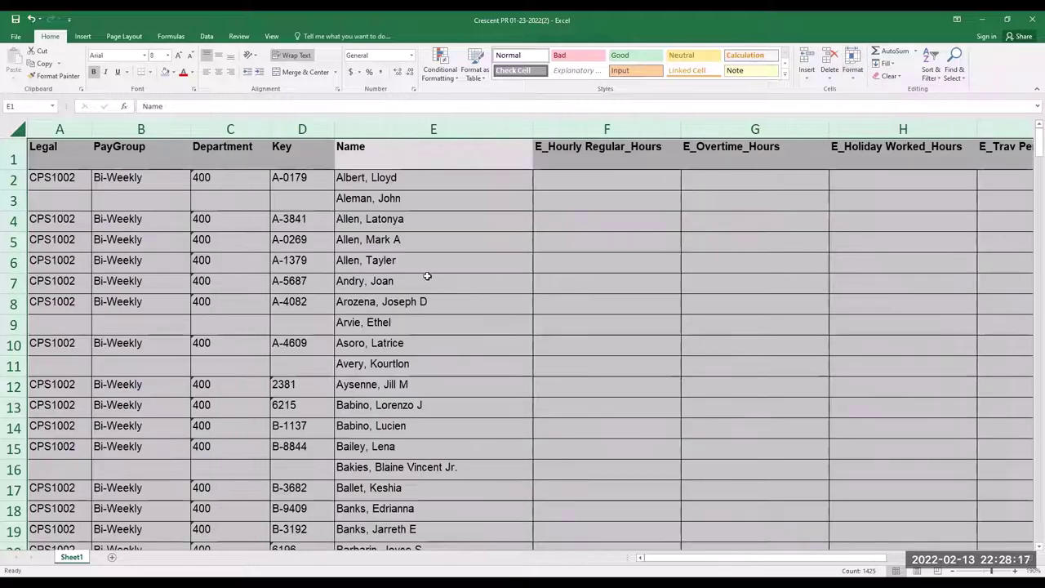
{"action": "scroll", "coordinate": [427, 276], "scroll_direction": "down", "scroll_amount": 3}
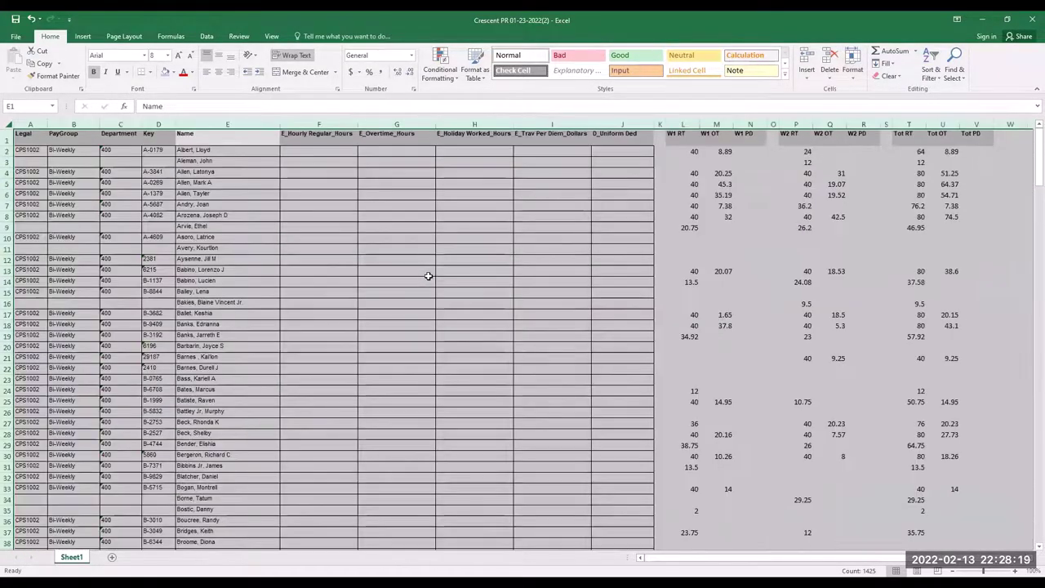
Select and copy the Tot RT regular-hour totals in column T
{"action": "left_click", "coordinate": [354, 182]}
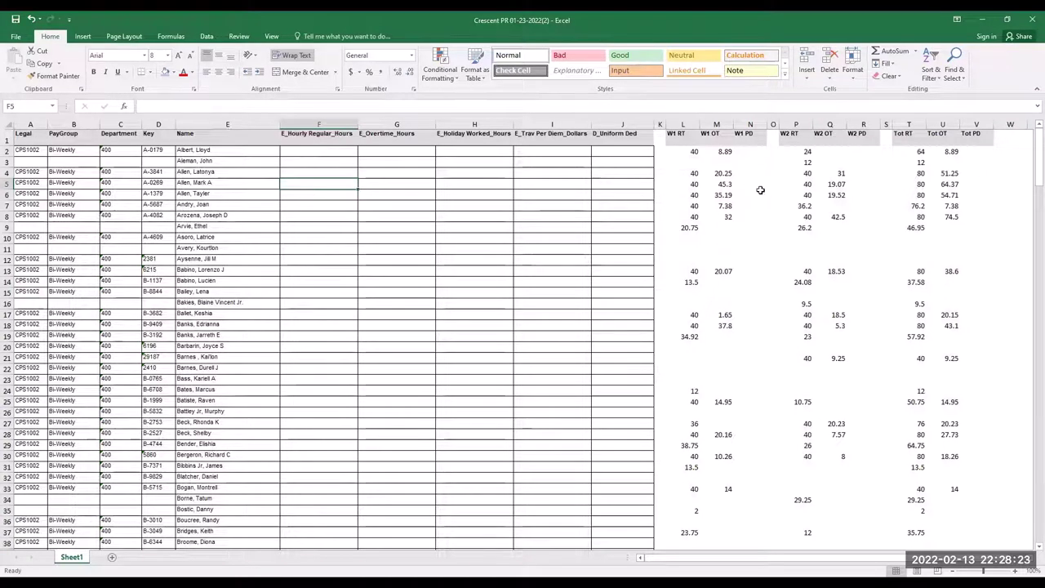
{"action": "left_click_drag", "start_coordinate": [904, 156], "coordinate": [916, 545]}
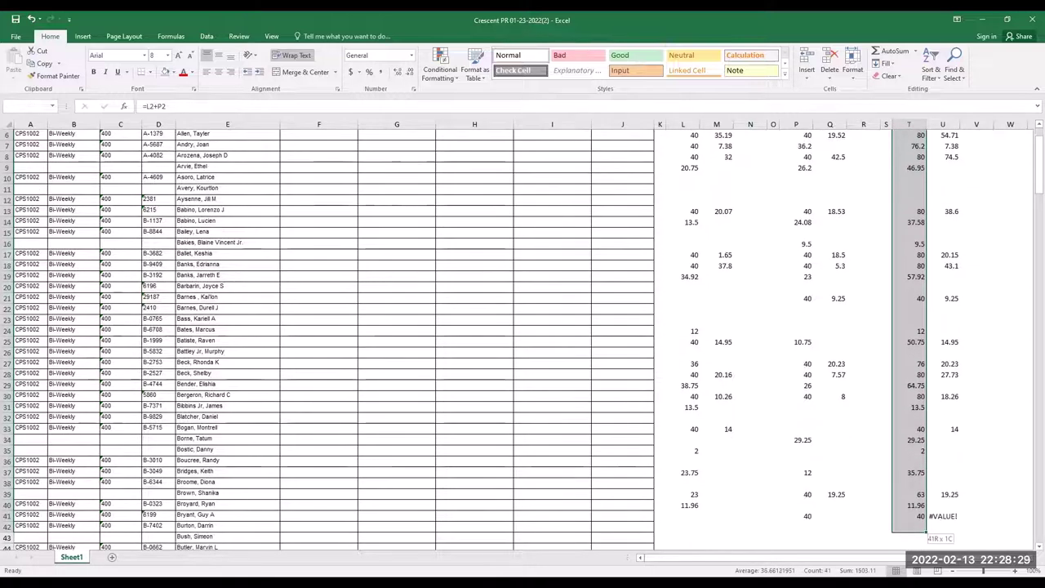
{"action": "left_click_drag", "start_coordinate": [911, 529], "coordinate": [914, 522]}
{"action": "left_click_drag", "start_coordinate": [904, 405], "coordinate": [906, 405]}
{"action": "right_click", "coordinate": [906, 406]}
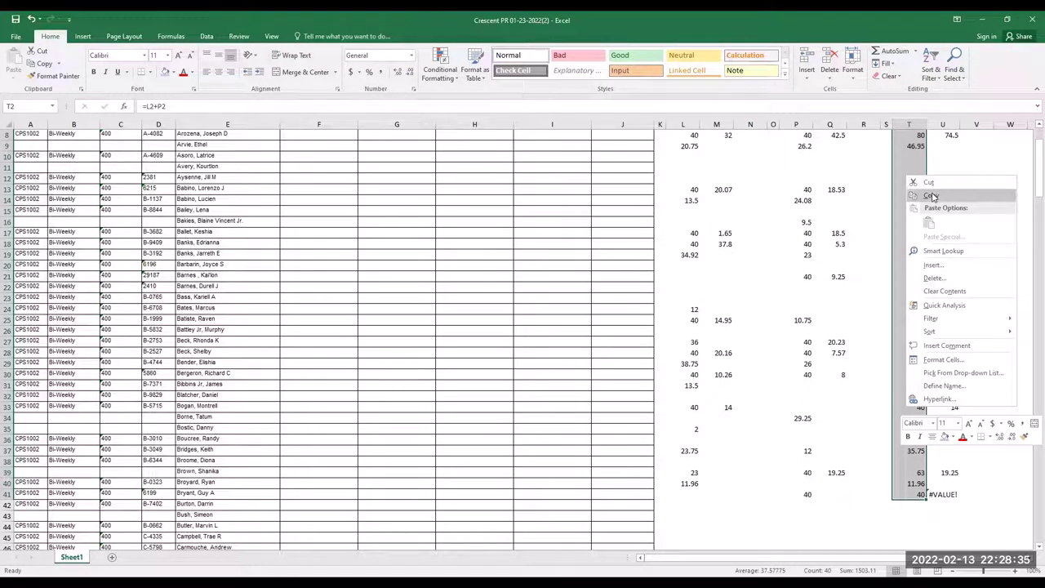
Paste the Tot RT totals as values starting at F2 under E_Hourly Regular_Hours
{"action": "scroll", "coordinate": [614, 203], "scroll_direction": "up", "scroll_amount": 3}
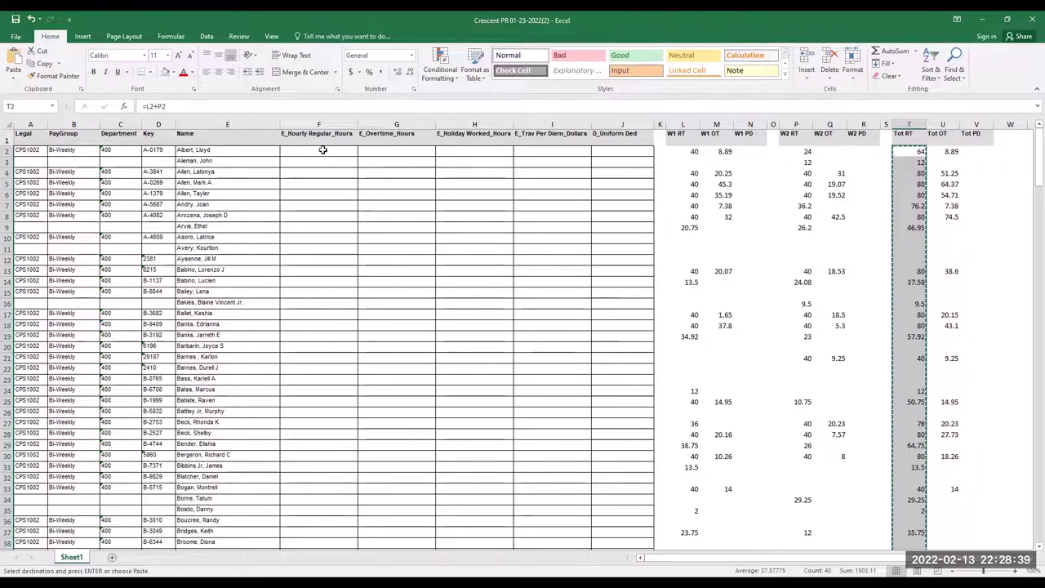
{"action": "left_click", "coordinate": [323, 150]}
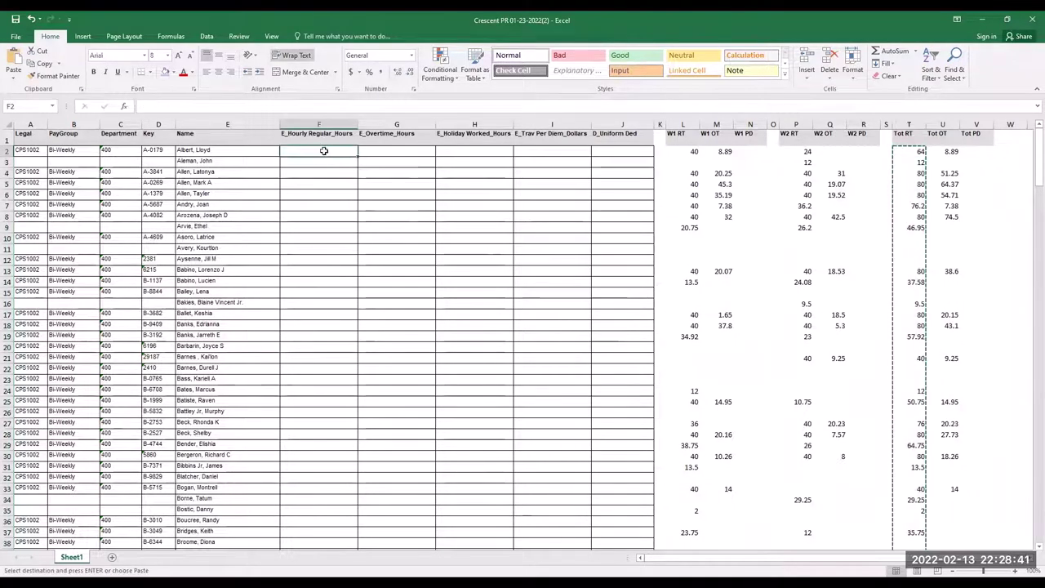
{"action": "right_click", "coordinate": [323, 152]}
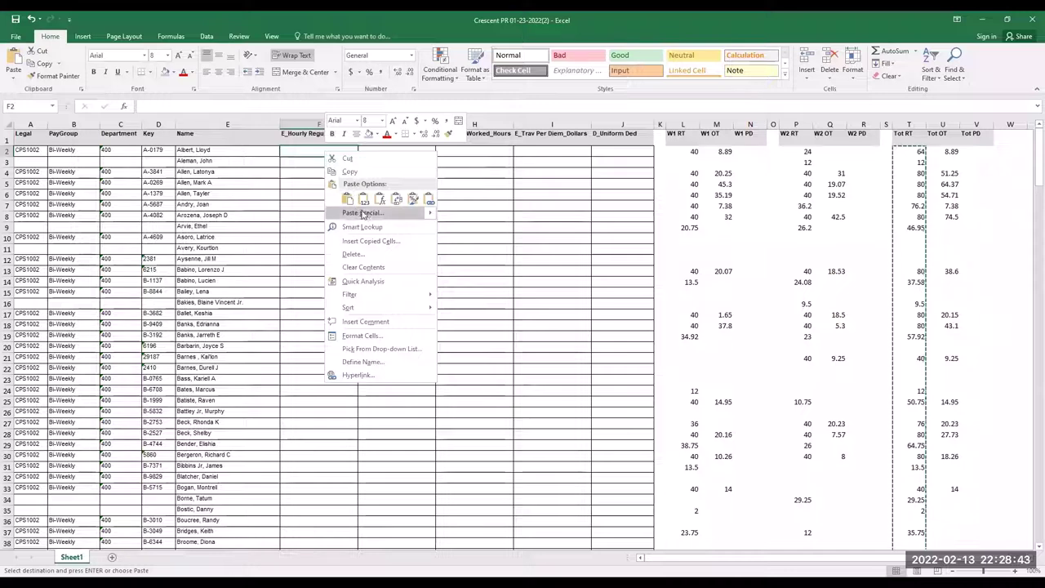
{"action": "mouse_move", "coordinate": [371, 215]}
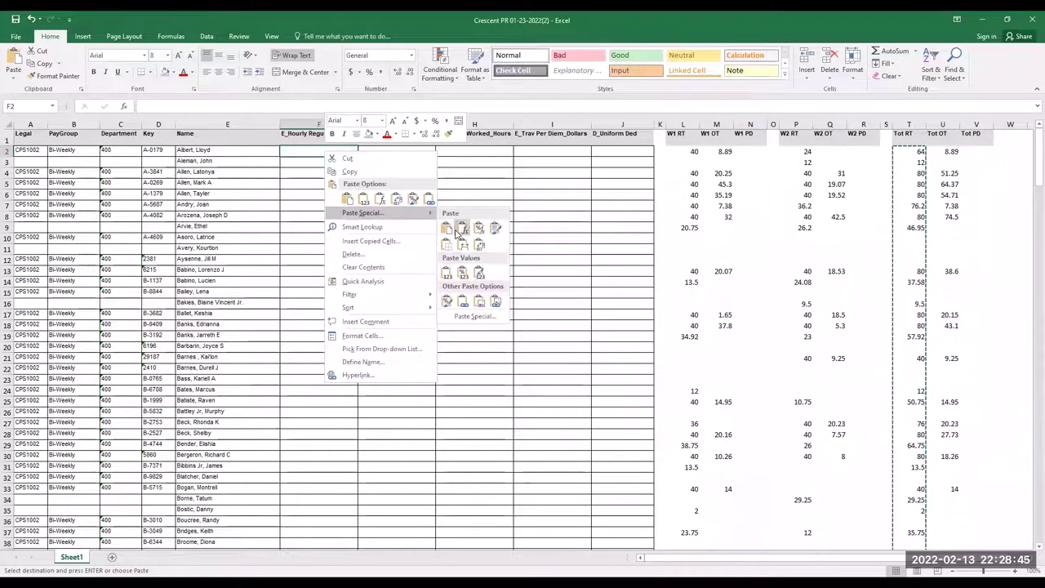
{"action": "left_click", "coordinate": [449, 276]}
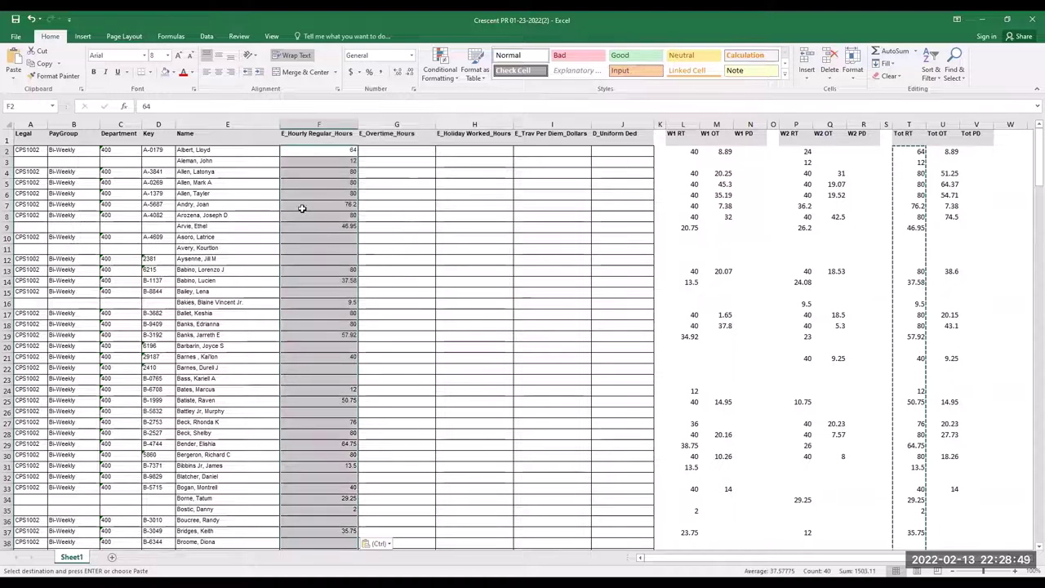
Enter the overtime total formula =M2+Q2 in the first Tot OT cell, U2
{"action": "left_click", "coordinate": [430, 204]}
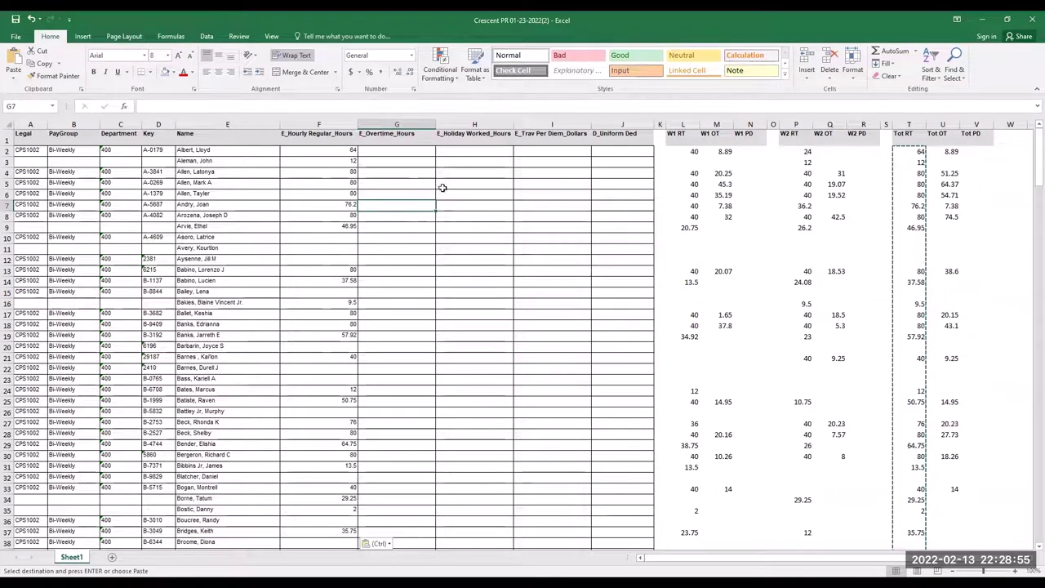
{"action": "left_click", "coordinate": [943, 151]}
{"action": "type", "text": "=M2+Q2"}
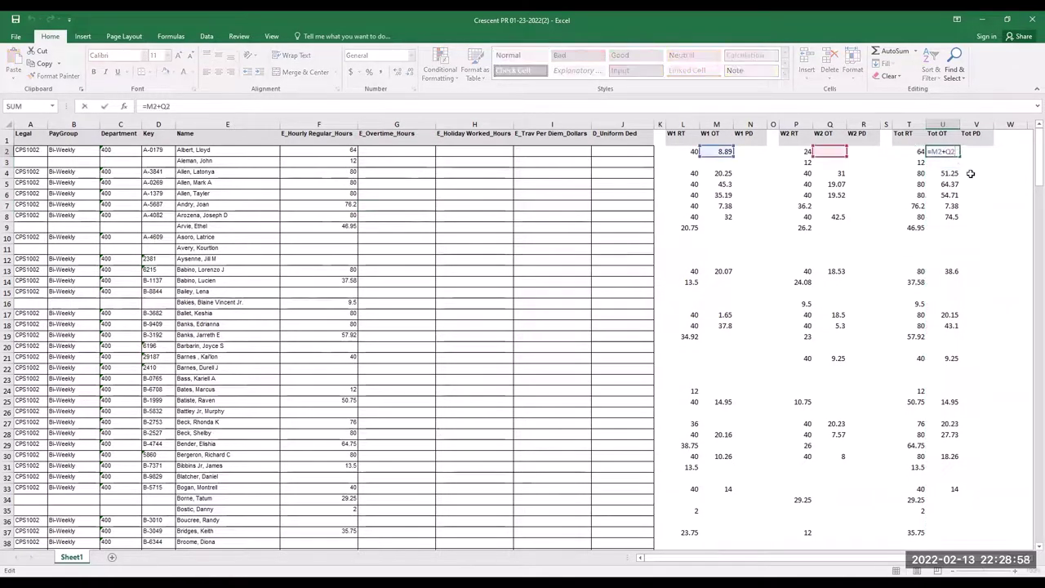
{"action": "key", "text": "Return"}
Copy the Tot OT totals and paste them as values into E_Overtime_Hours from G2
{"action": "left_click_drag", "start_coordinate": [943, 151], "coordinate": [954, 547]}
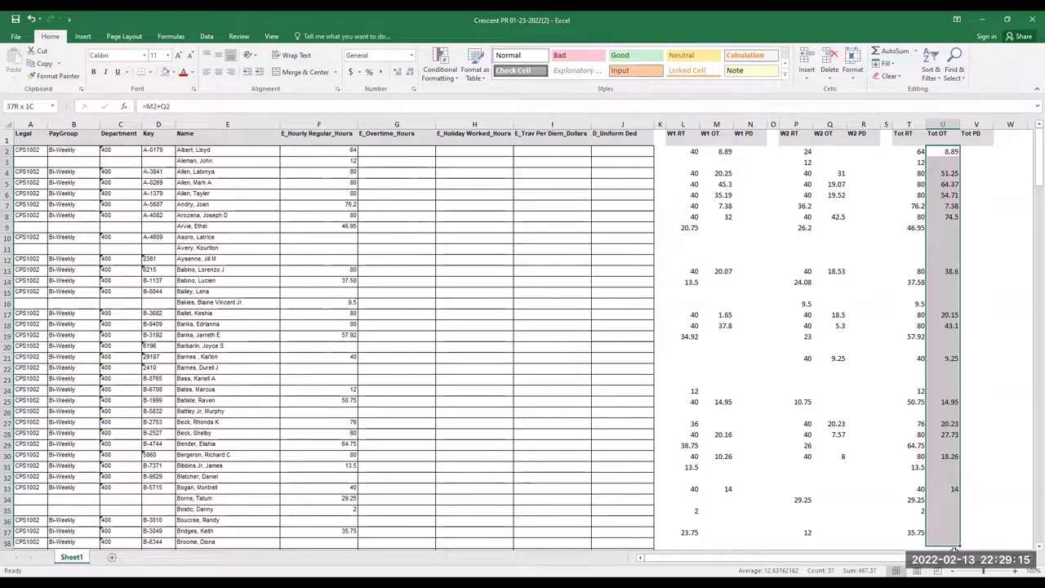
{"action": "right_click", "coordinate": [939, 490]}
{"action": "left_click", "coordinate": [853, 246]}
{"action": "right_click", "coordinate": [389, 151]}
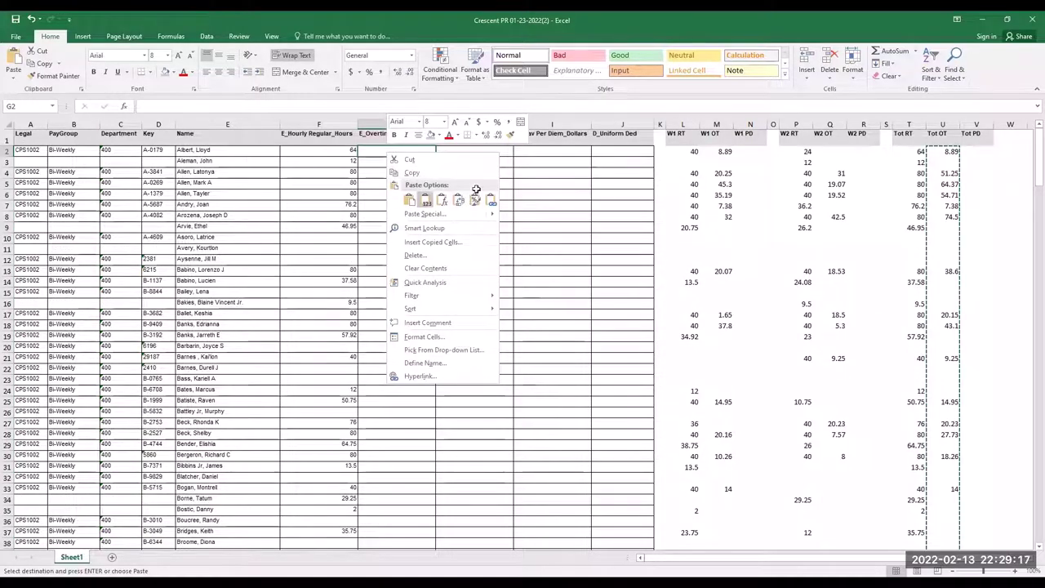
{"action": "mouse_move", "coordinate": [425, 214]}
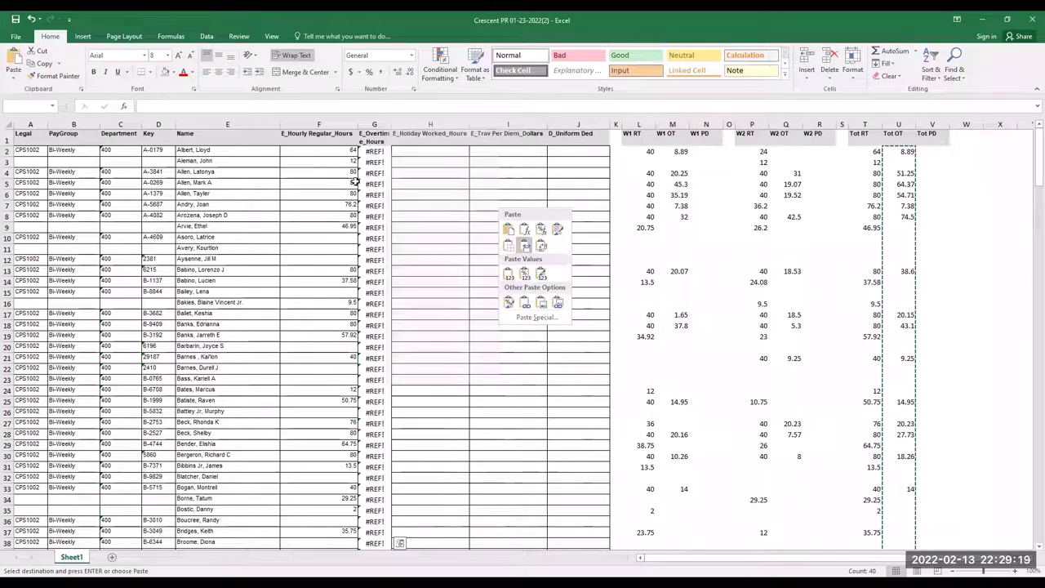
{"action": "left_click", "coordinate": [513, 265]}
{"action": "key", "text": "Right"}
{"action": "key", "text": "Down"}
{"action": "key", "text": "Down"}
{"action": "key", "text": "Down"}
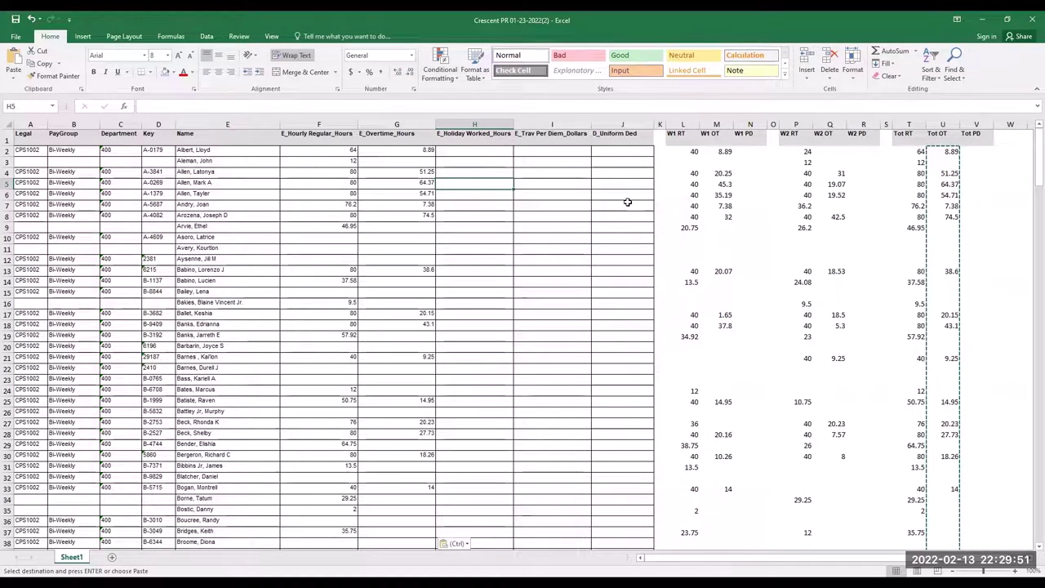
{"action": "left_click", "coordinate": [909, 183]}
{"action": "type", "text": "=L5+P5"}
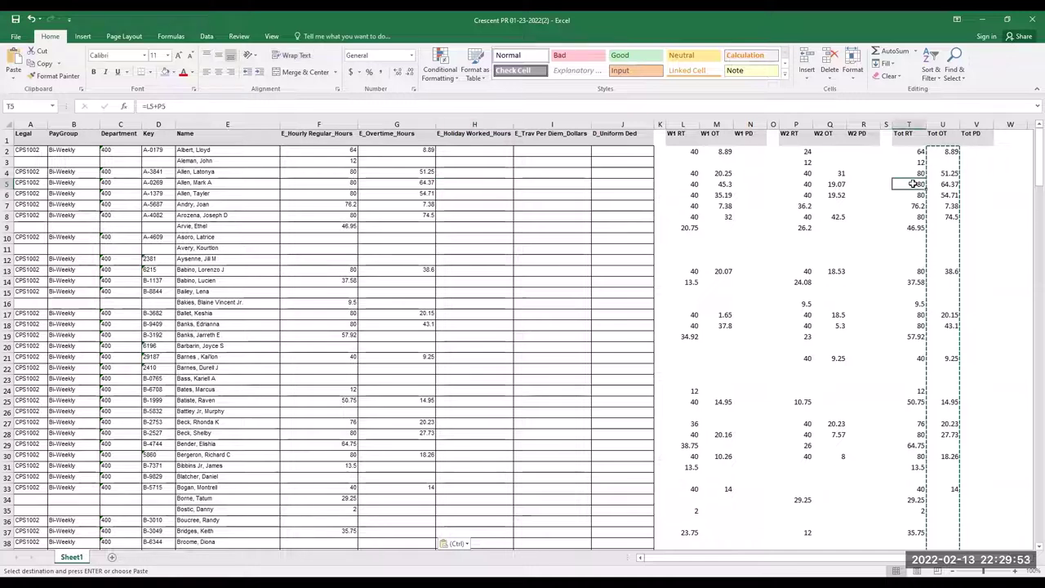
{"action": "key", "text": "Return"}
{"action": "left_click", "coordinate": [943, 162]}
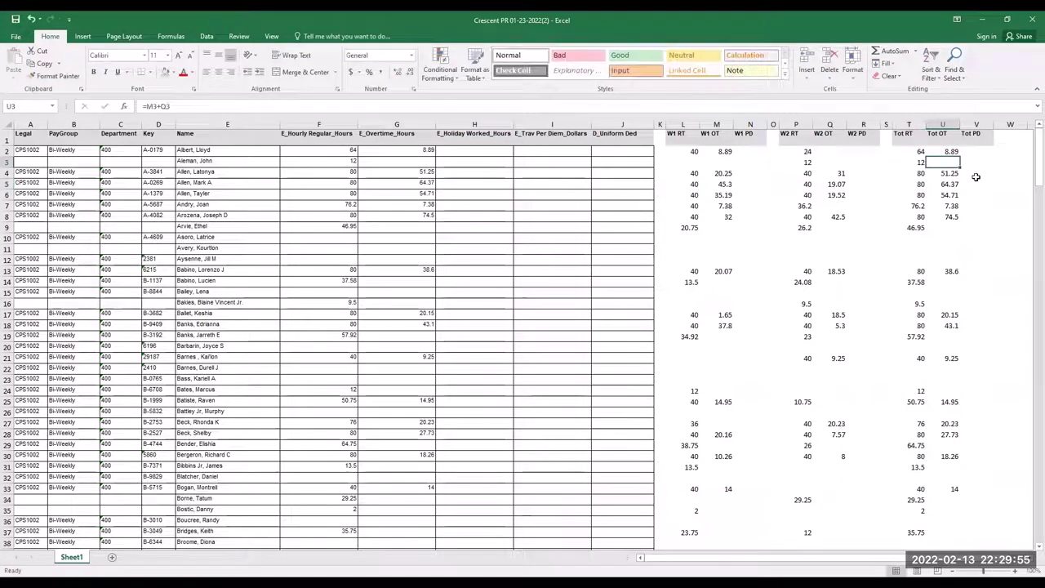
{"action": "left_click", "coordinate": [977, 152]}
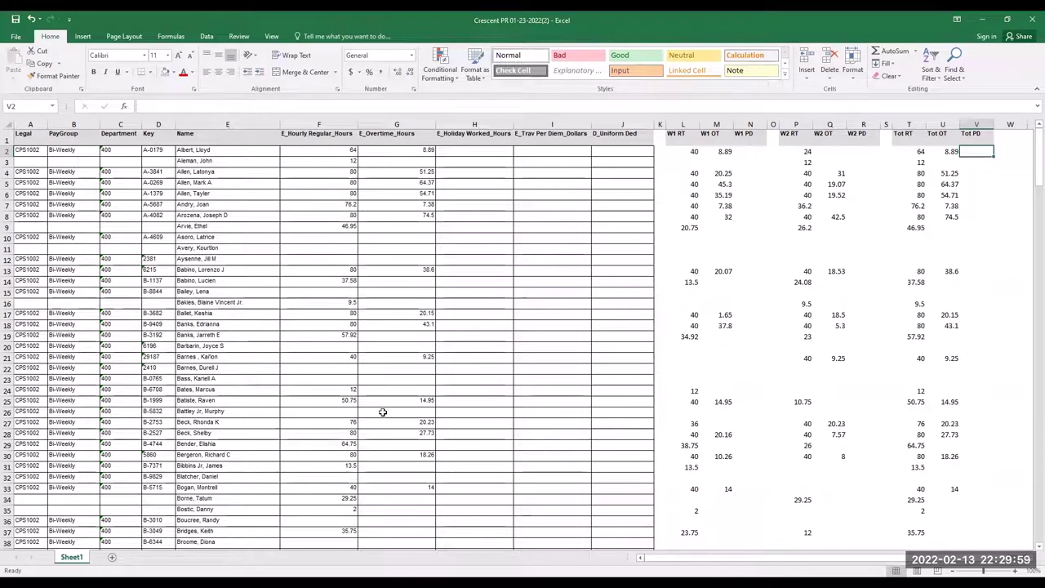
{"action": "scroll", "coordinate": [382, 415], "scroll_direction": "down", "scroll_amount": 4}
{"action": "scroll", "coordinate": [382, 415], "scroll_direction": "down", "scroll_amount": 8}
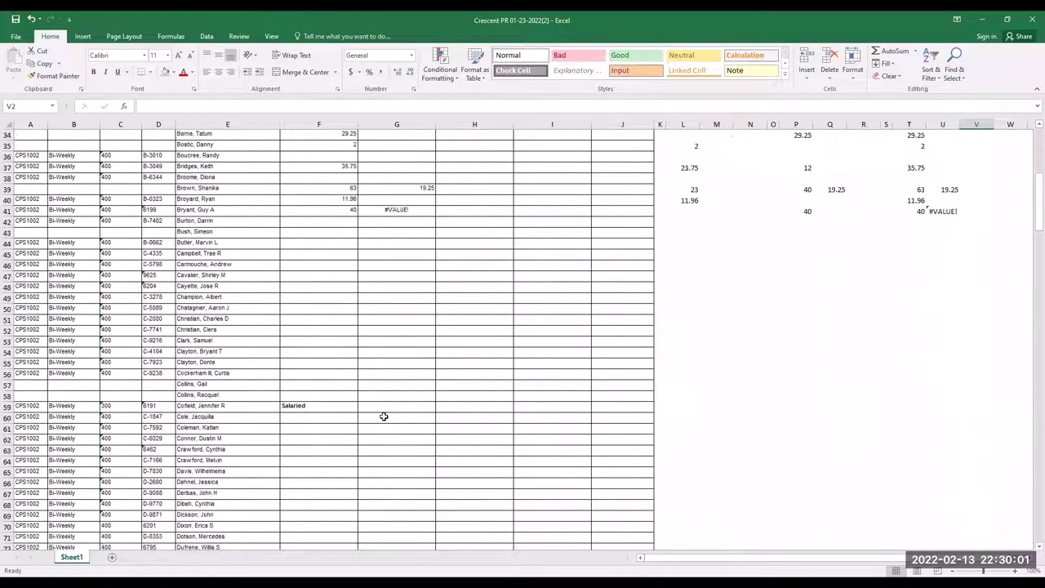
{"action": "scroll", "coordinate": [295, 399], "scroll_direction": "down", "scroll_amount": 8}
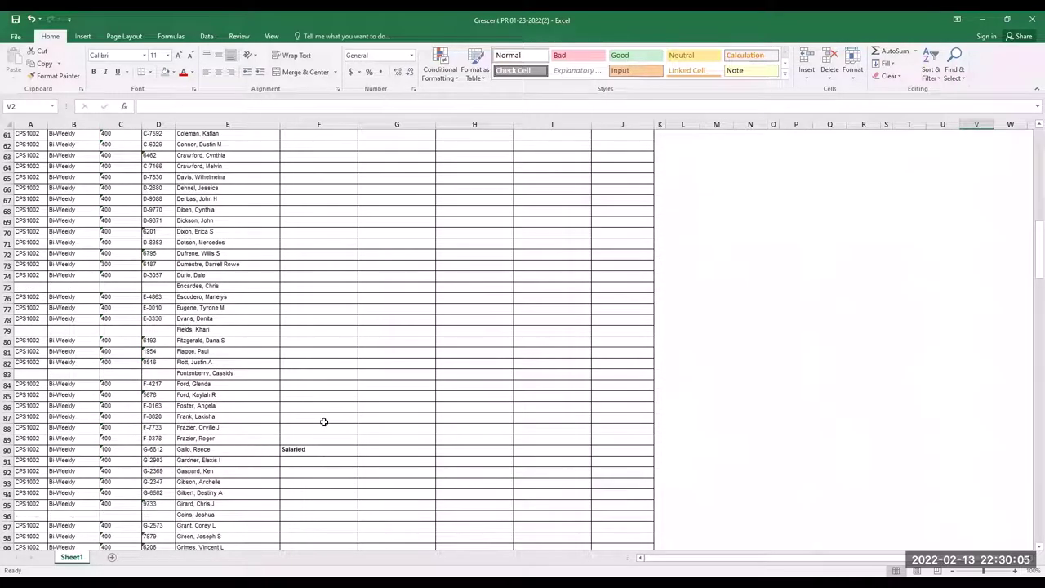
{"action": "scroll", "coordinate": [324, 421], "scroll_direction": "up", "scroll_amount": 11}
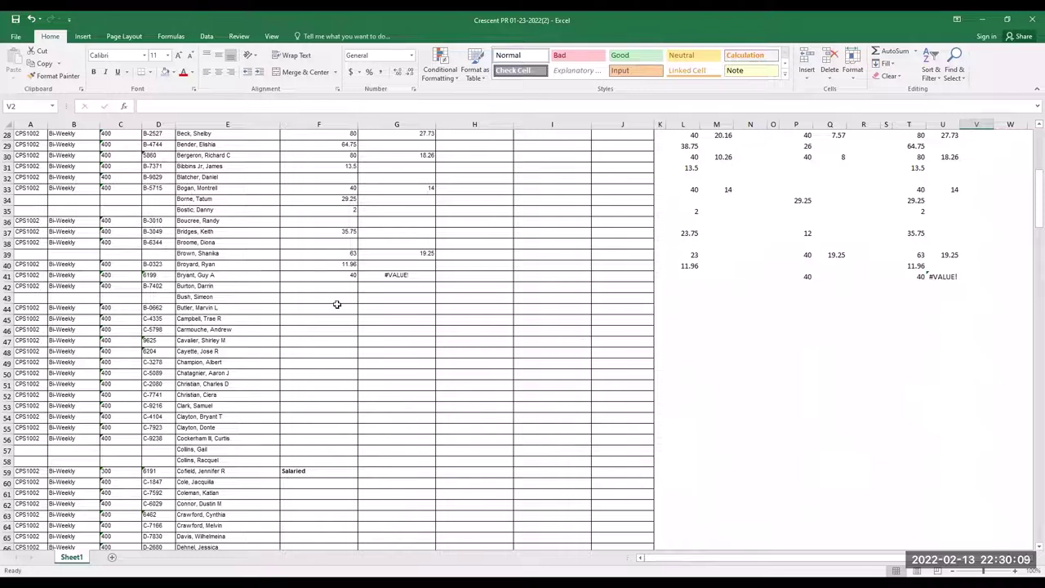
{"action": "left_click_drag", "start_coordinate": [289, 463], "coordinate": [613, 456]}
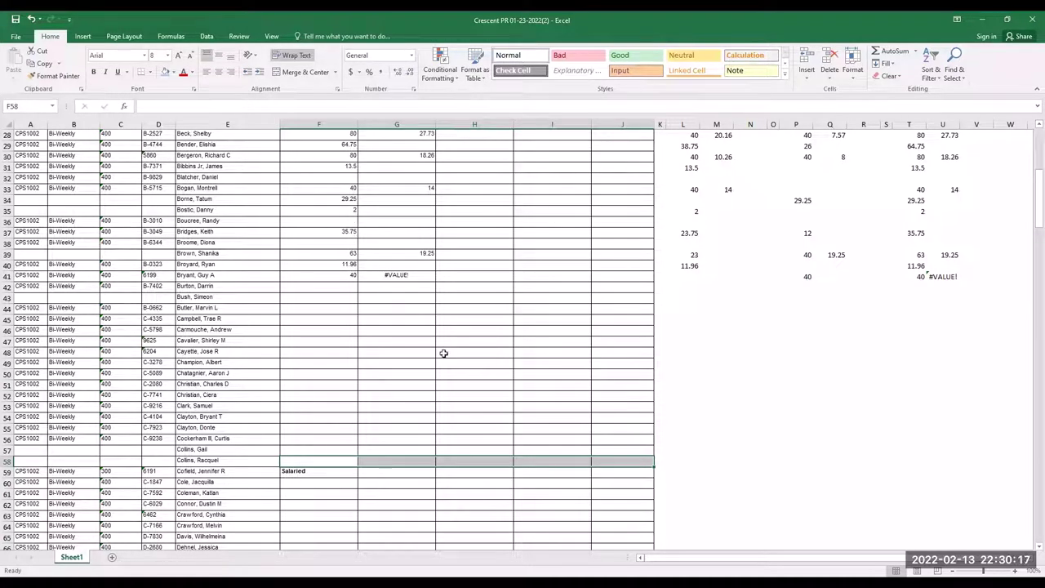
{"action": "scroll", "coordinate": [422, 444], "scroll_direction": "down", "scroll_amount": 3}
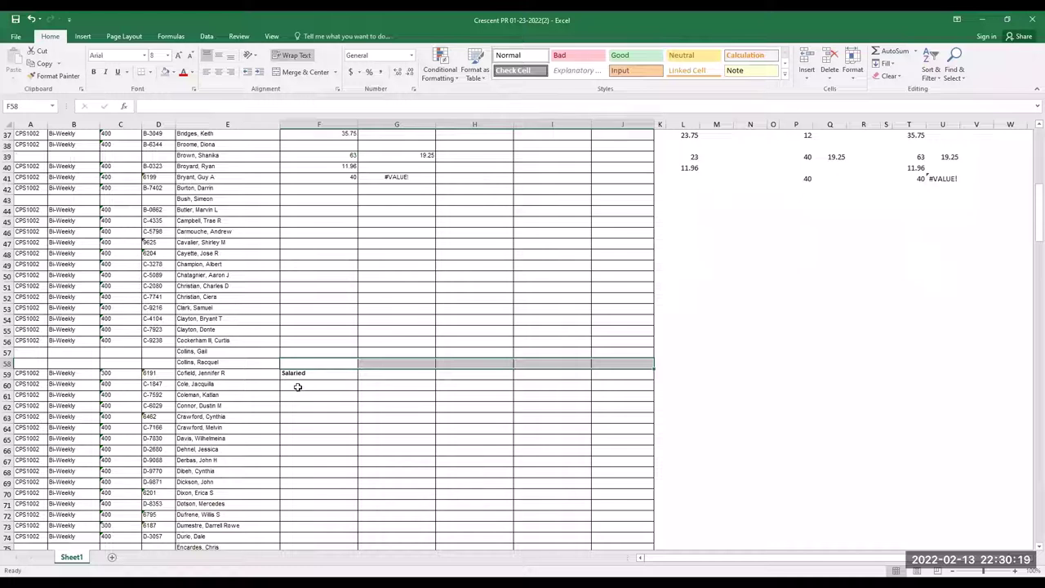
{"action": "left_click", "coordinate": [327, 390]}
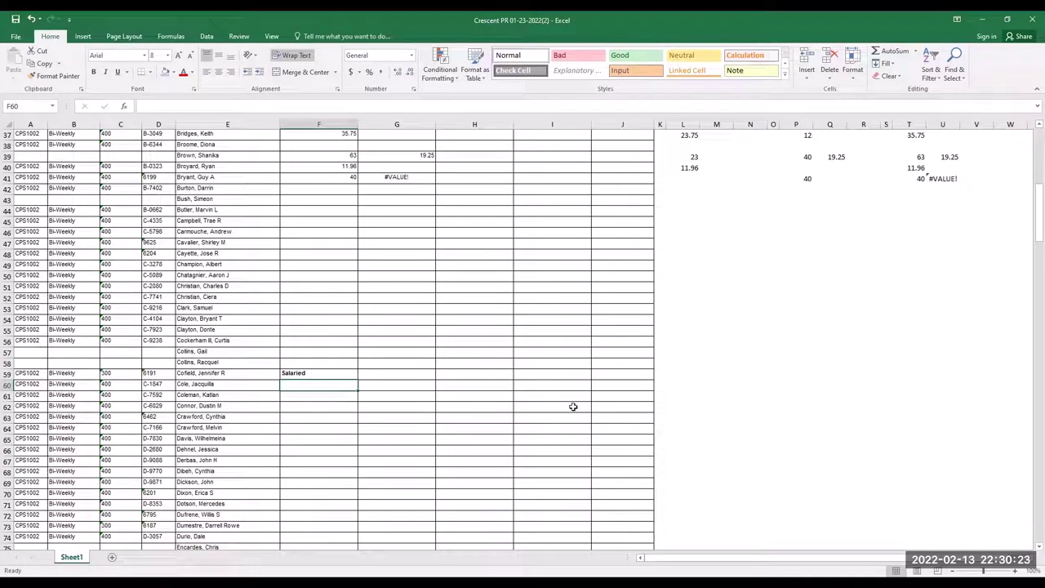
{"action": "left_click_drag", "start_coordinate": [341, 383], "coordinate": [614, 545]}
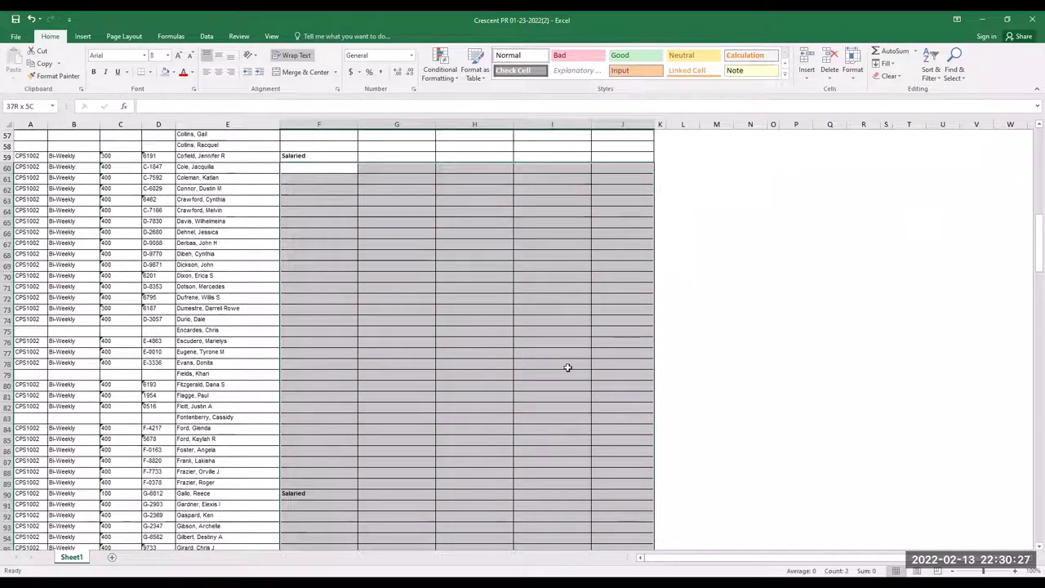
{"action": "left_click_drag", "start_coordinate": [526, 167], "coordinate": [538, 202]}
{"action": "scroll", "coordinate": [534, 188], "scroll_direction": "down", "scroll_amount": 20}
{"action": "left_click_drag", "start_coordinate": [303, 209], "coordinate": [571, 288]}
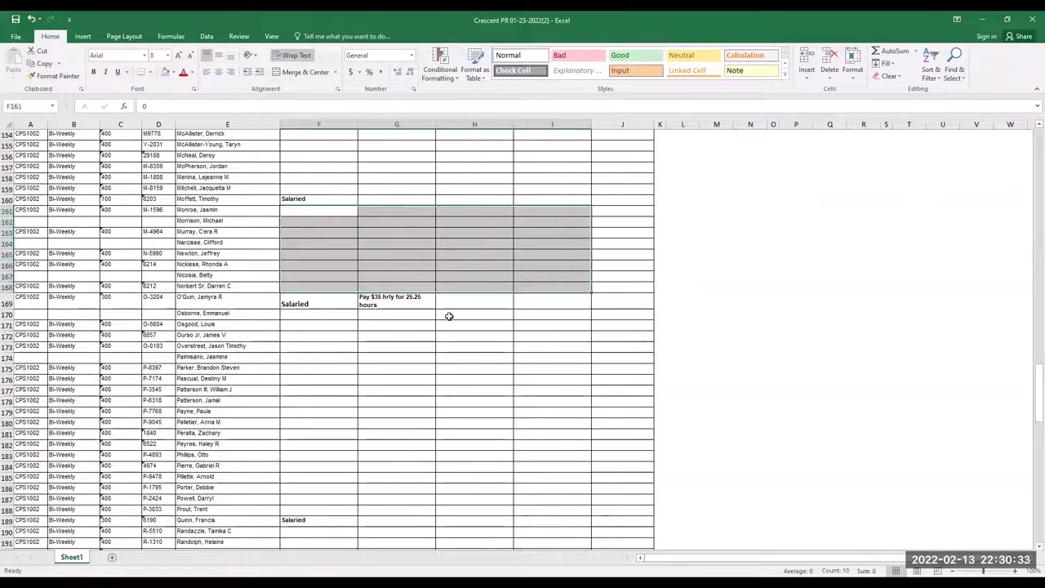
{"action": "scroll", "coordinate": [417, 332], "scroll_direction": "down", "scroll_amount": 1}
{"action": "scroll", "coordinate": [548, 270], "scroll_direction": "down", "scroll_amount": 3}
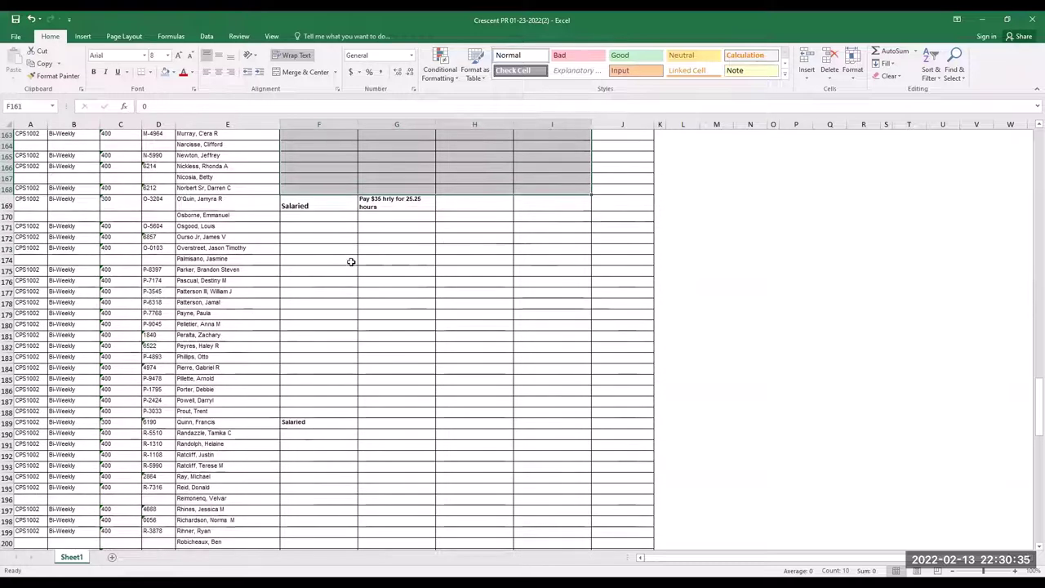
{"action": "left_click_drag", "start_coordinate": [347, 215], "coordinate": [576, 409]}
{"action": "left_click", "coordinate": [427, 443]}
{"action": "scroll", "coordinate": [466, 384], "scroll_direction": "up", "scroll_amount": 20}
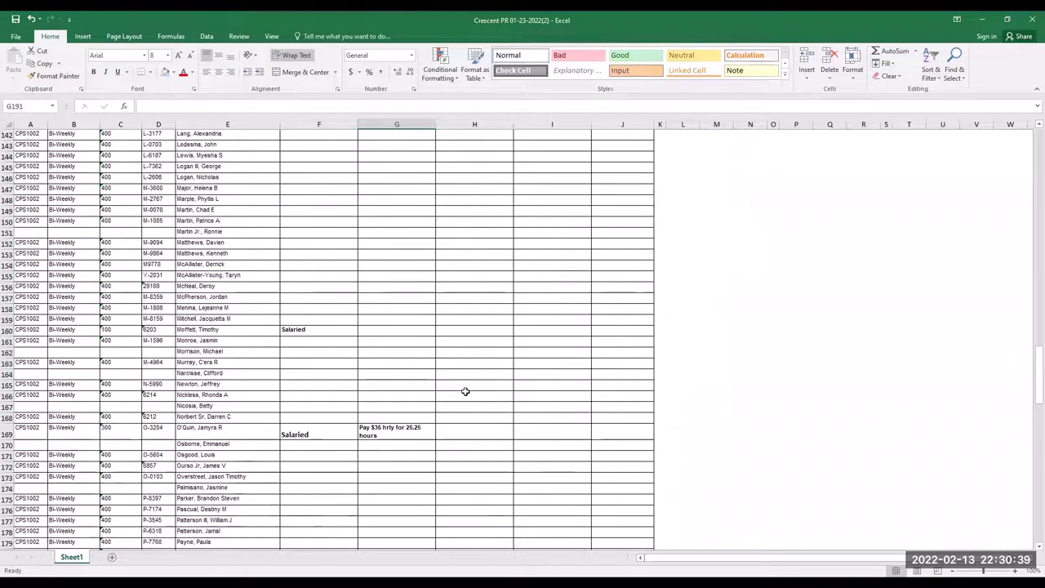
{"action": "scroll", "coordinate": [469, 373], "scroll_direction": "up", "scroll_amount": 13}
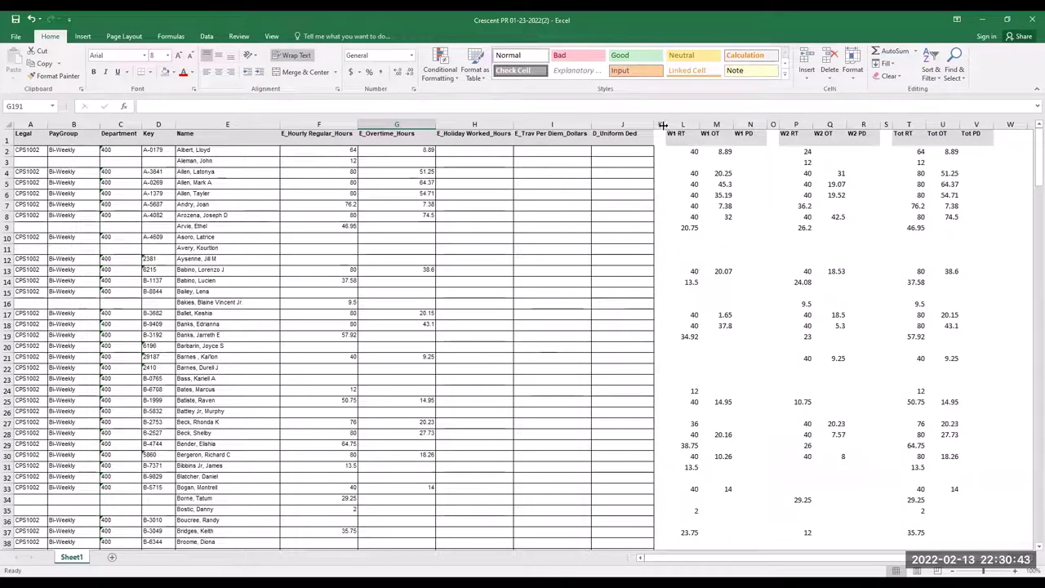
Delete the W1, W2 and Tot helper columns K through V, then select an empty cell
{"action": "left_click", "coordinate": [660, 124]}
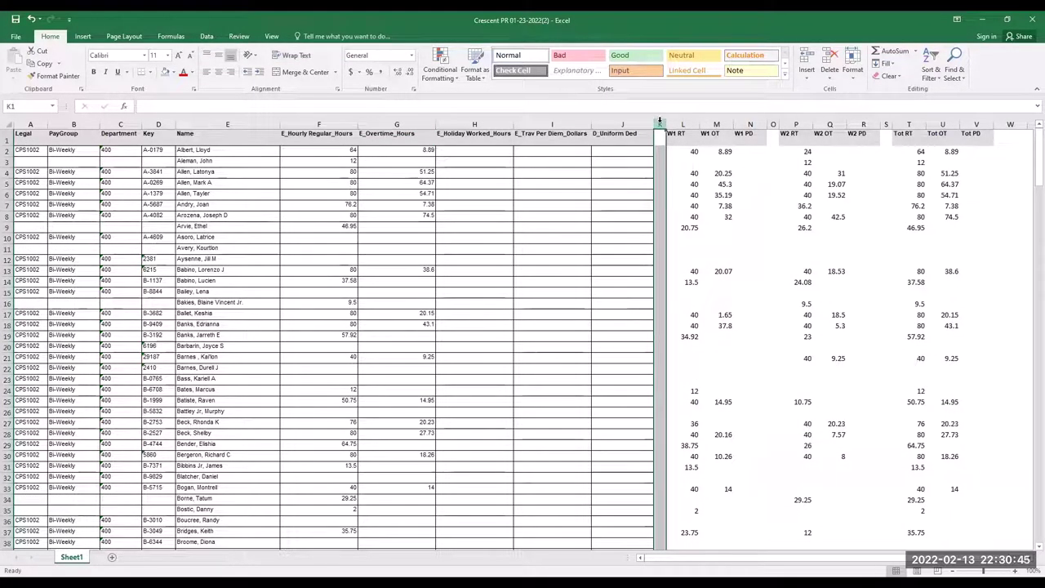
{"action": "left_click", "coordinate": [983, 124], "text": "shift"}
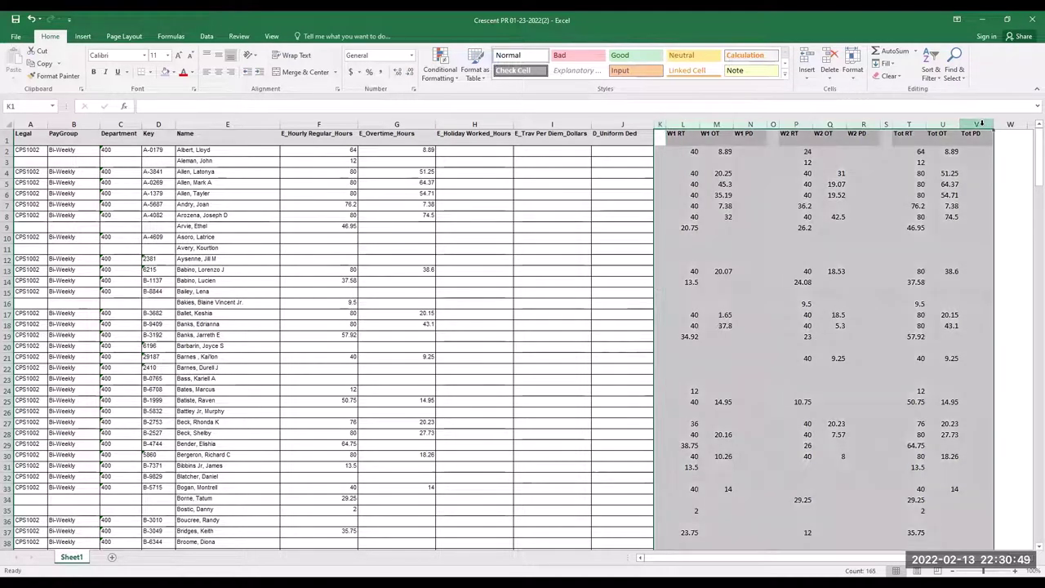
{"action": "right_click", "coordinate": [982, 126]}
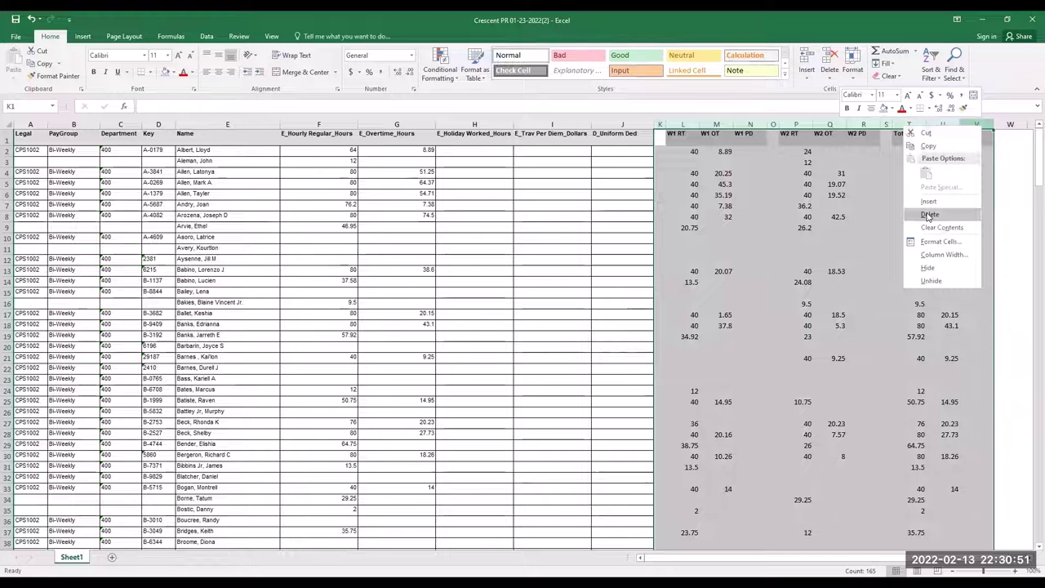
{"action": "left_click", "coordinate": [928, 214]}
{"action": "left_click", "coordinate": [601, 292]}
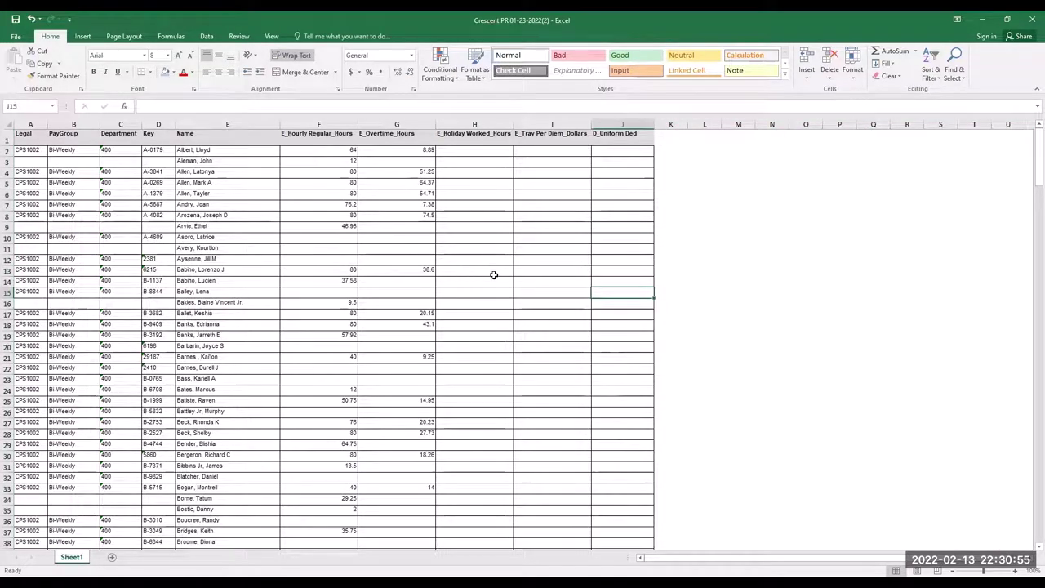
{"action": "left_click", "coordinate": [690, 227]}
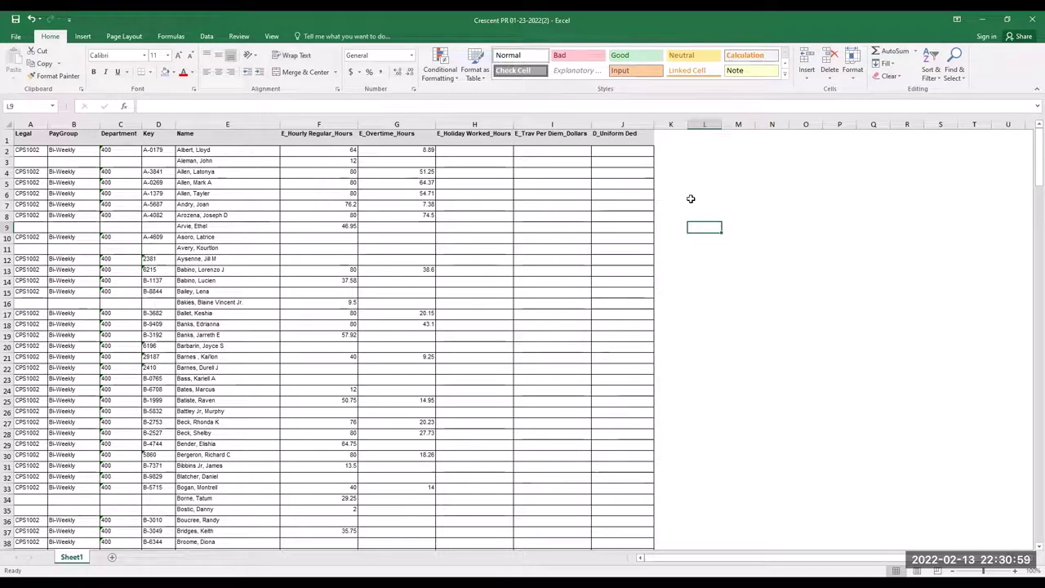